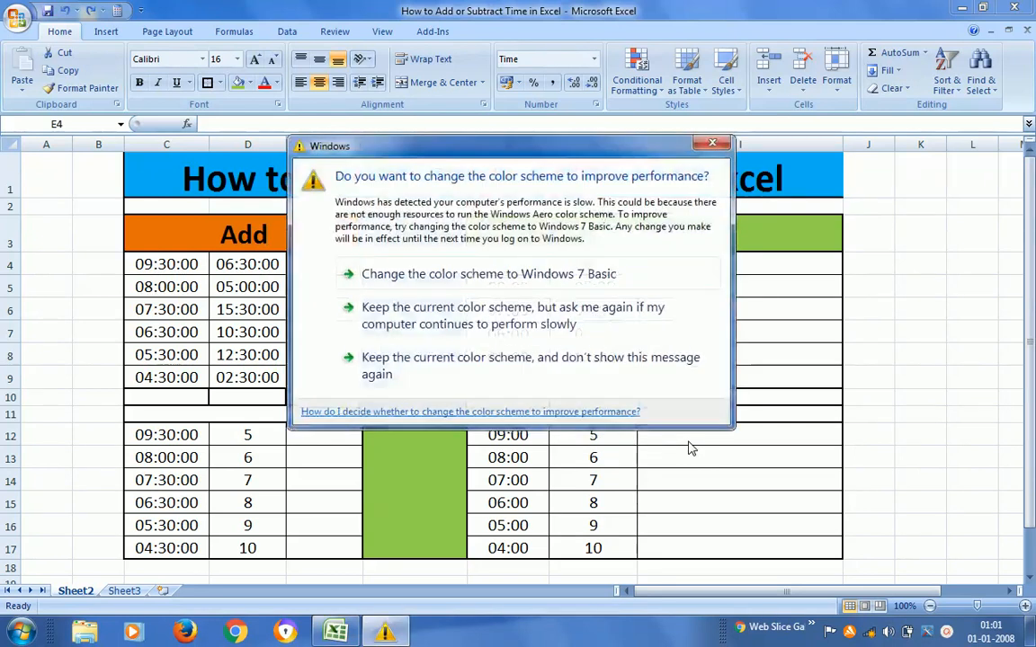
Answer the Windows performance prompt by keeping the current color scheme and asking again if the computer continues to perform slowly.
left_click(474, 317)
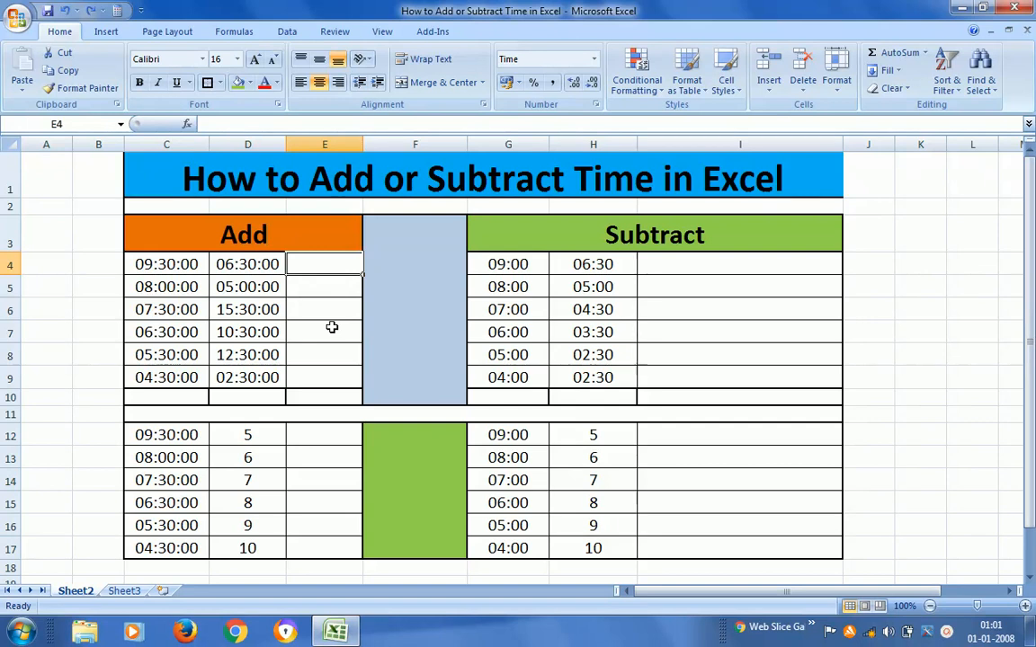
Enter the formula =C4+D4 in cell E4 to add the first pair of times.
type("=")
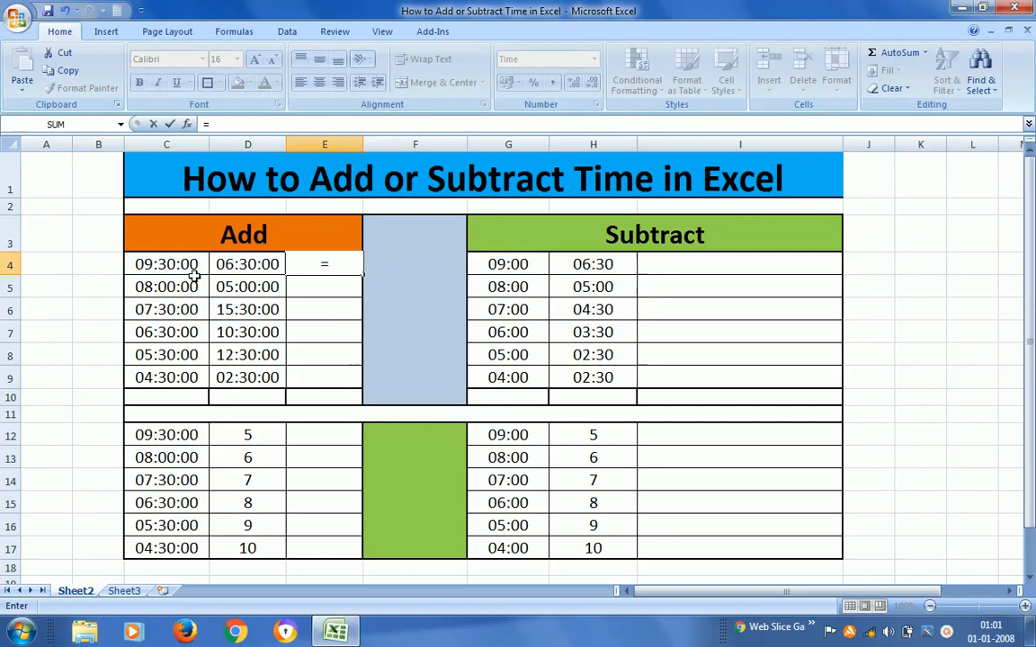
left_click(166, 266)
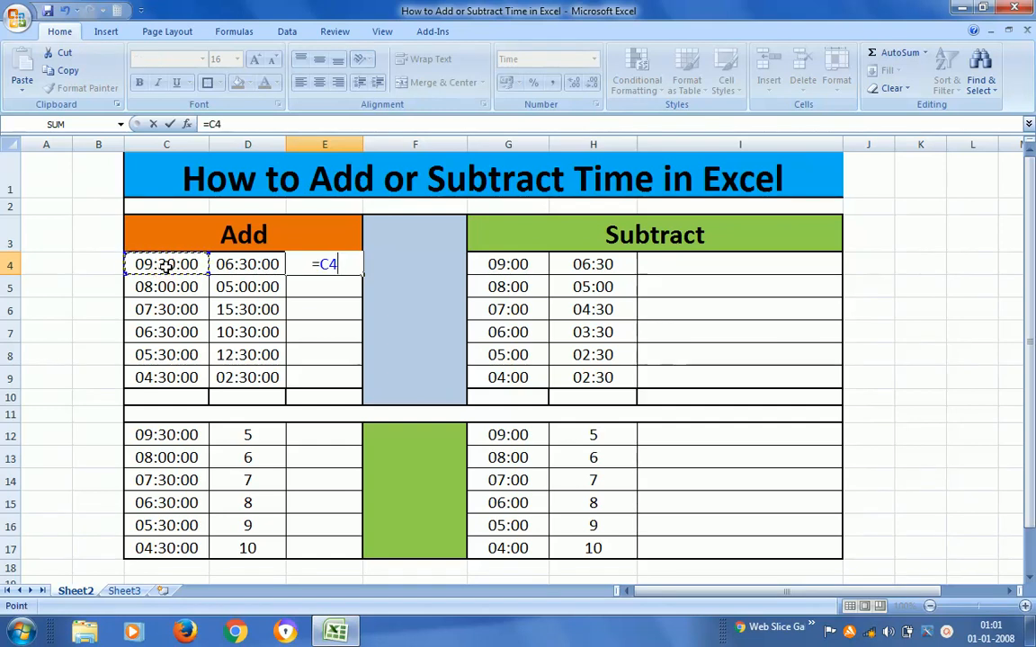
type("+")
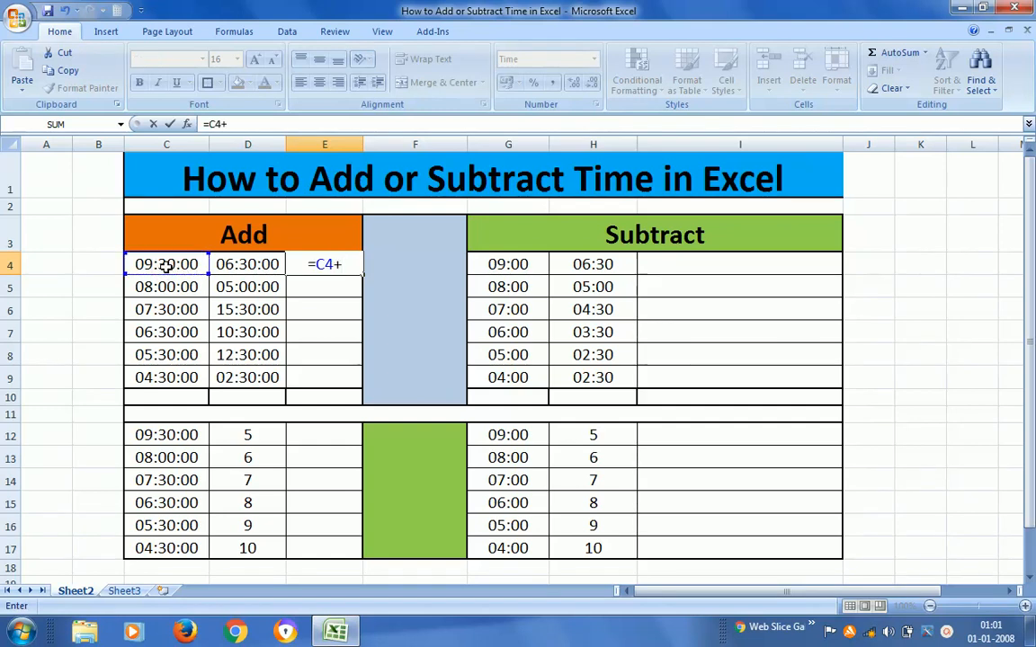
left_click(223, 265)
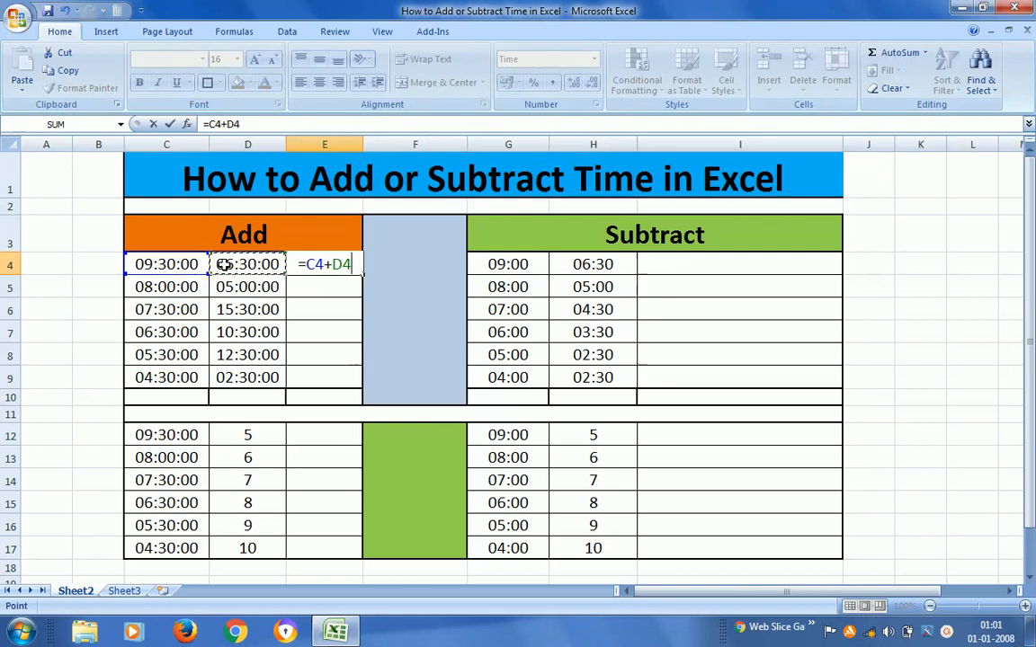
key("Return")
Copy the addition formula from E4 down through cell E9.
key("Up")
key("ctrl+c")
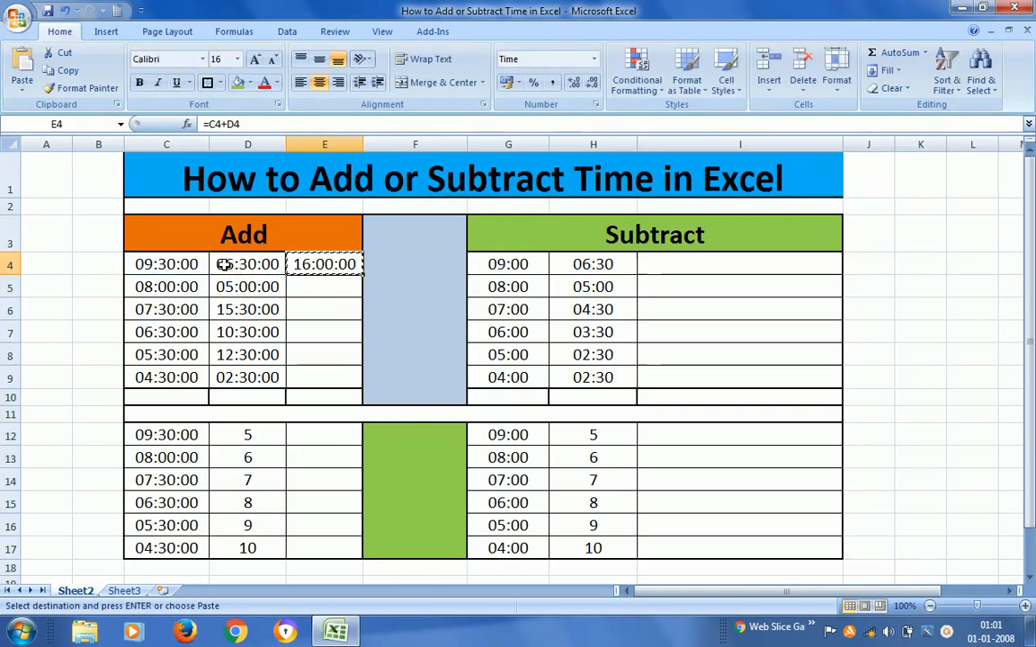
key("shift+Down")
key("shift+Down")
key("shift+Down")
key("shift+Down")
key("shift+Down")
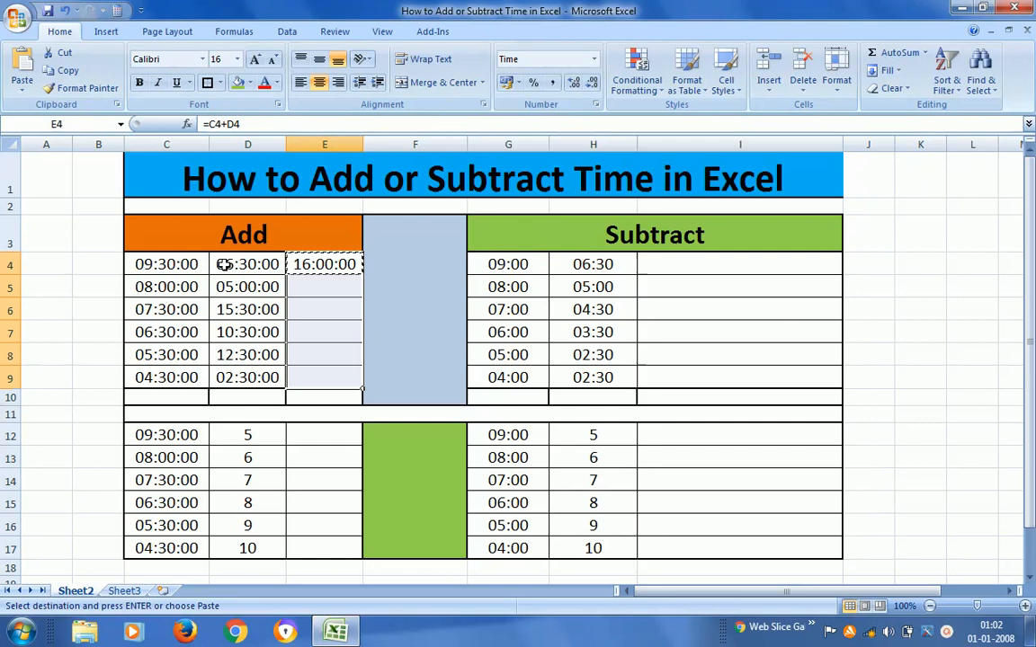
key("ctrl+v")
key("Escape")
key("Down")
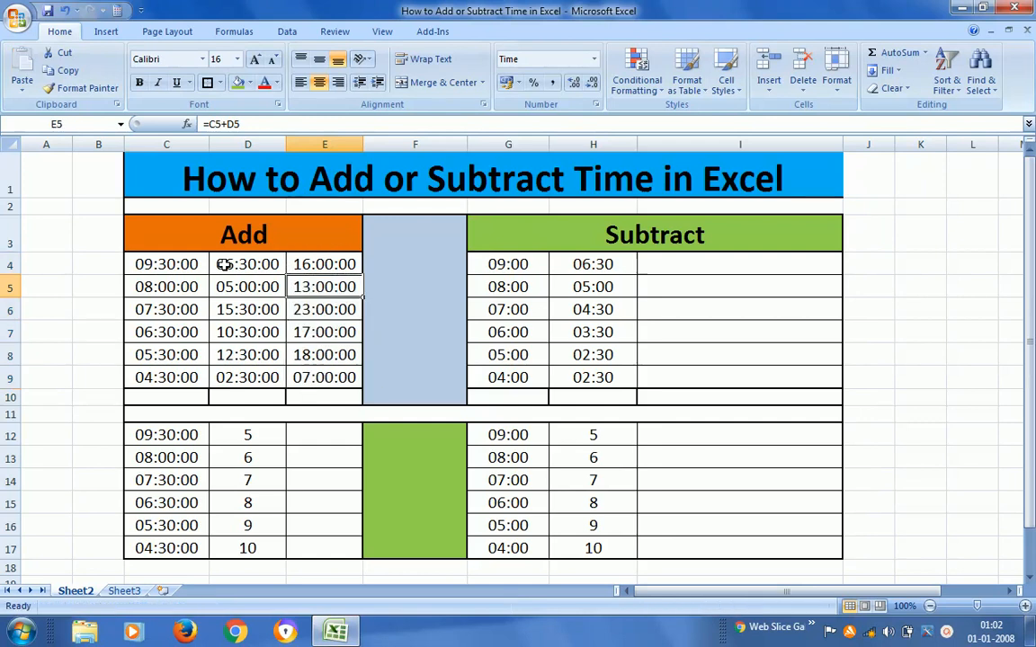
Clear the formulas from cells E4 to E9 in the Add table.
key("Up")
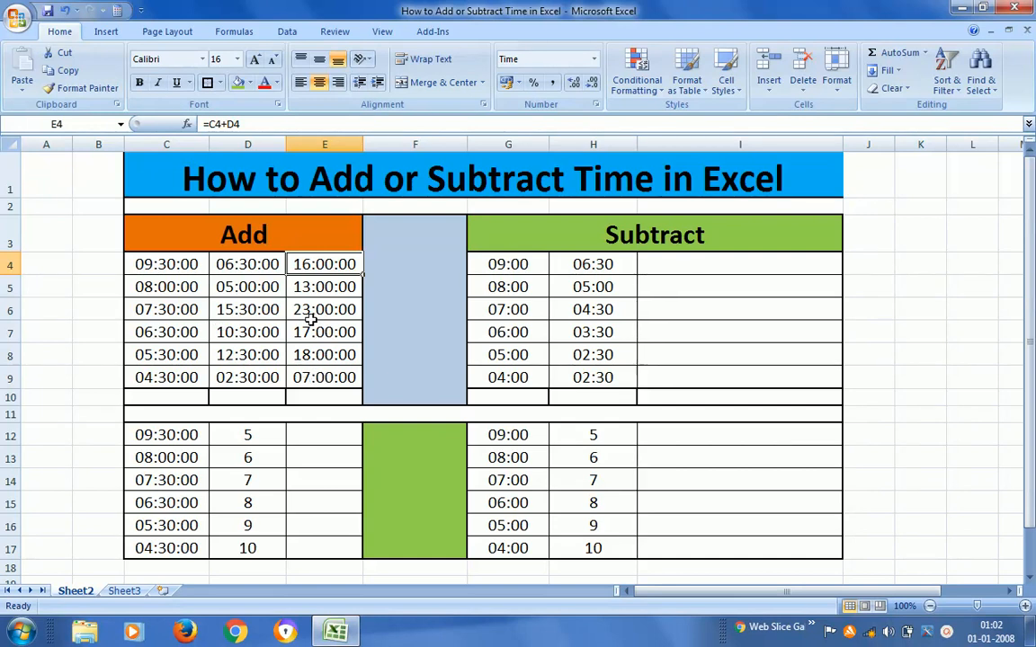
key("shift+Down")
key("shift+Down")
key("shift+Down")
key("shift+Down")
key("shift+Down")
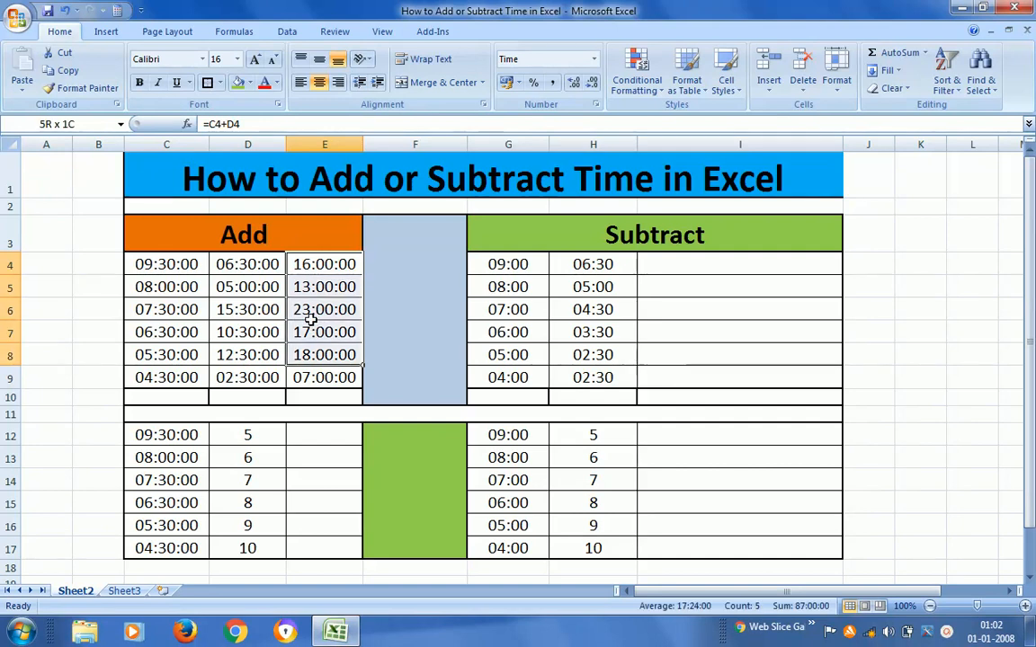
key("Delete")
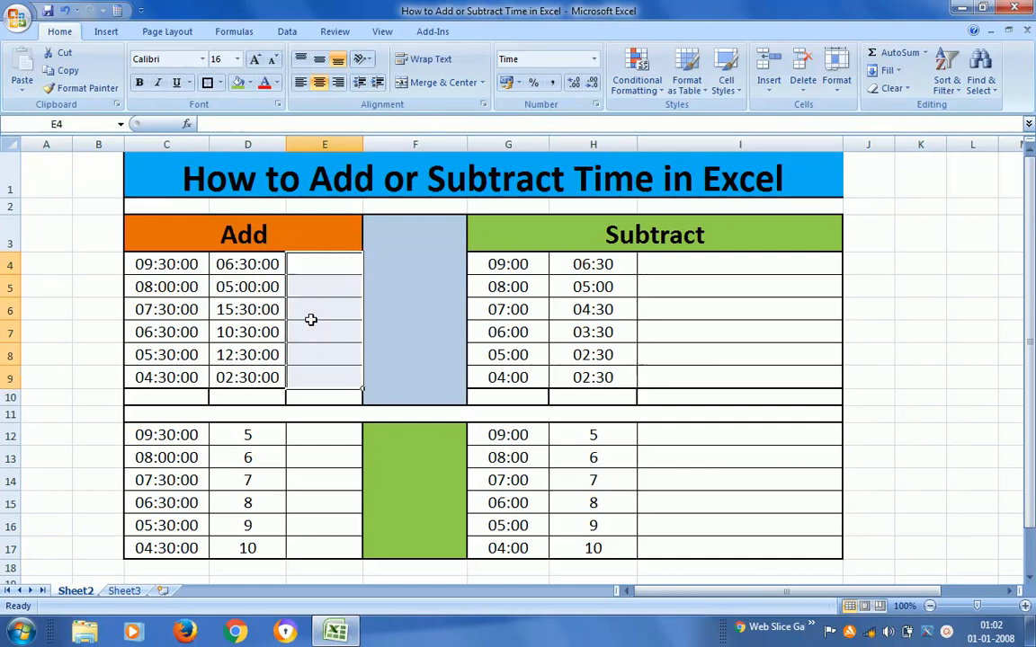
Enter the formula =(C4+D4) in cell E4, keeping the current Windows color scheme when the performance prompt interrupts.
type("=")
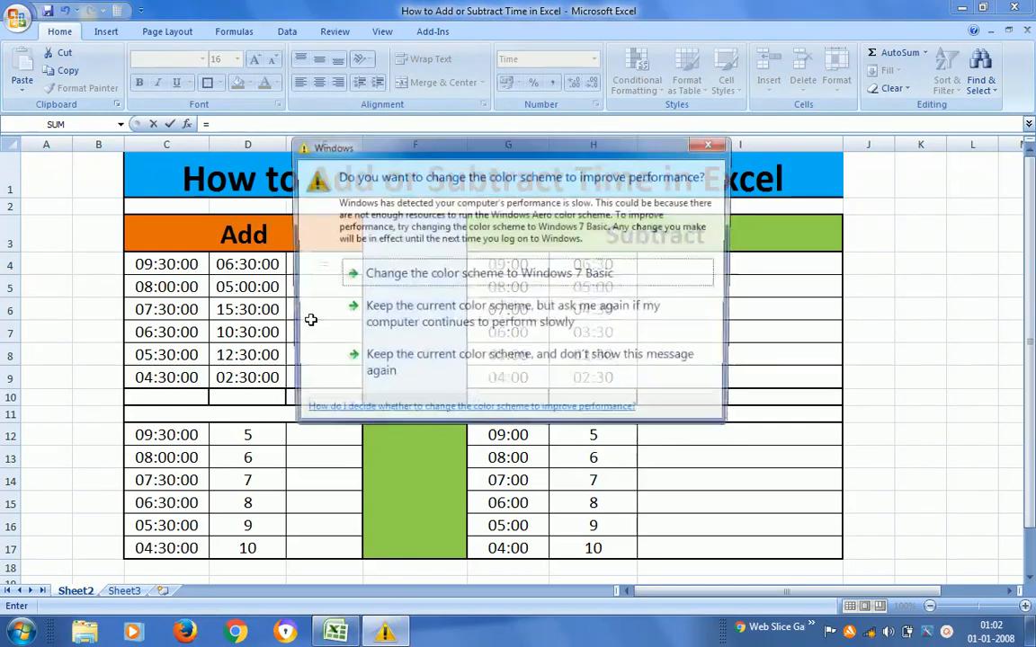
left_click(415, 315)
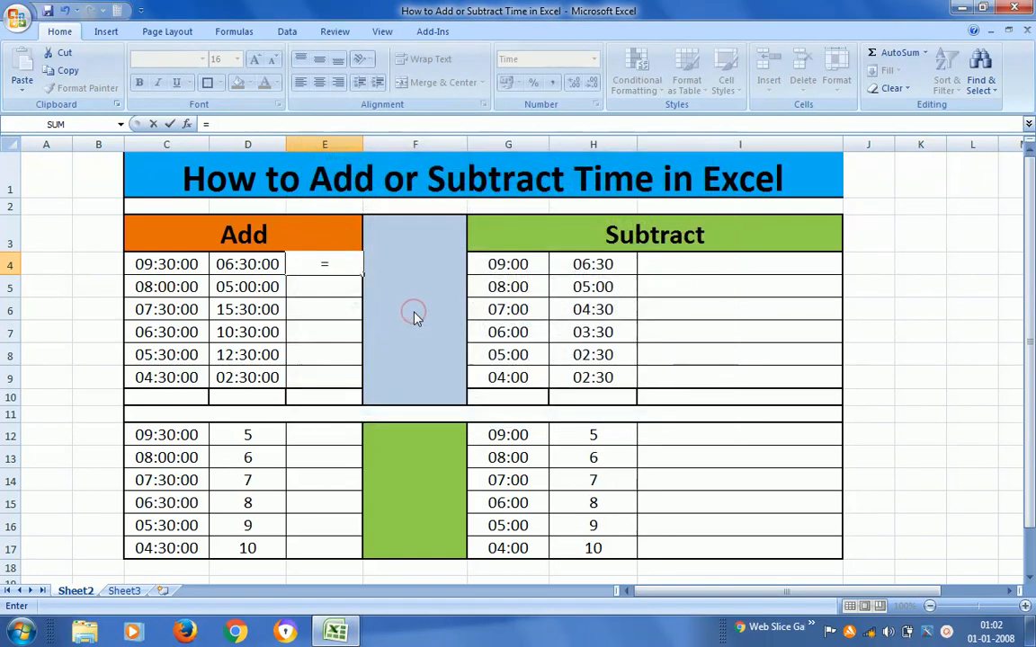
type("(")
key("Left")
key("Left")
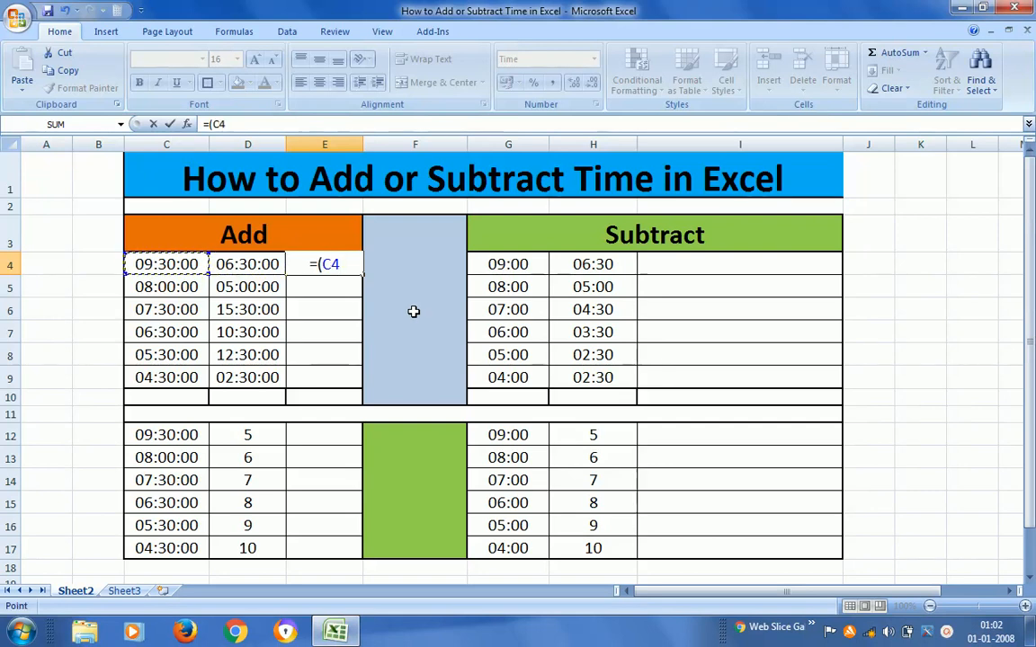
type("+")
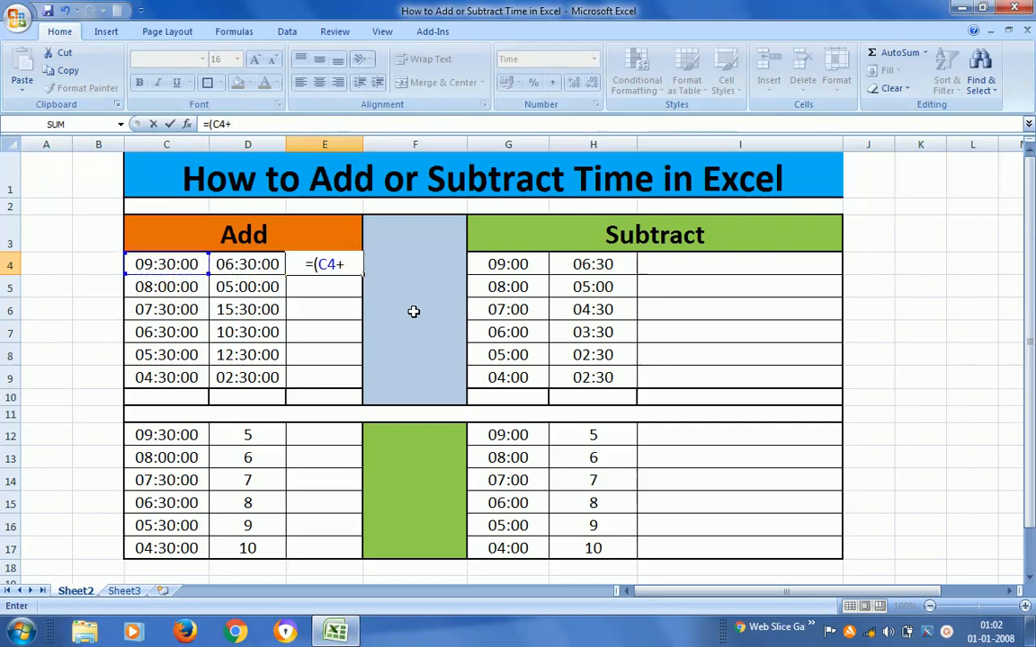
key("Left")
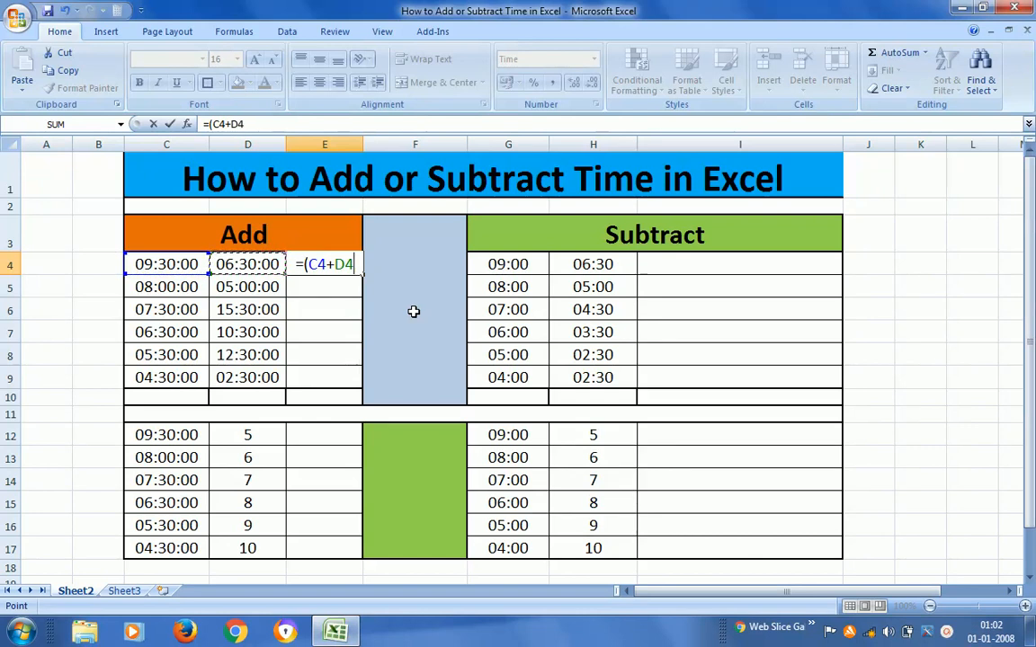
type(")")
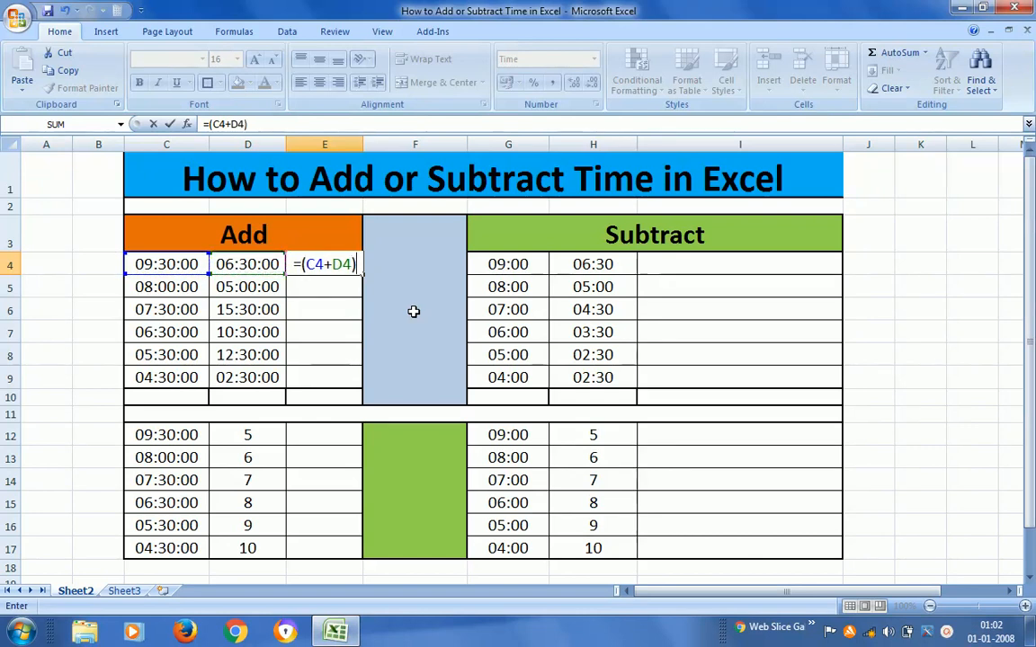
key("ctrl+Return")
Copy the bracketed addition formula from E4 down through cell E9.
key("ctrl+c")
key("shift+Down")
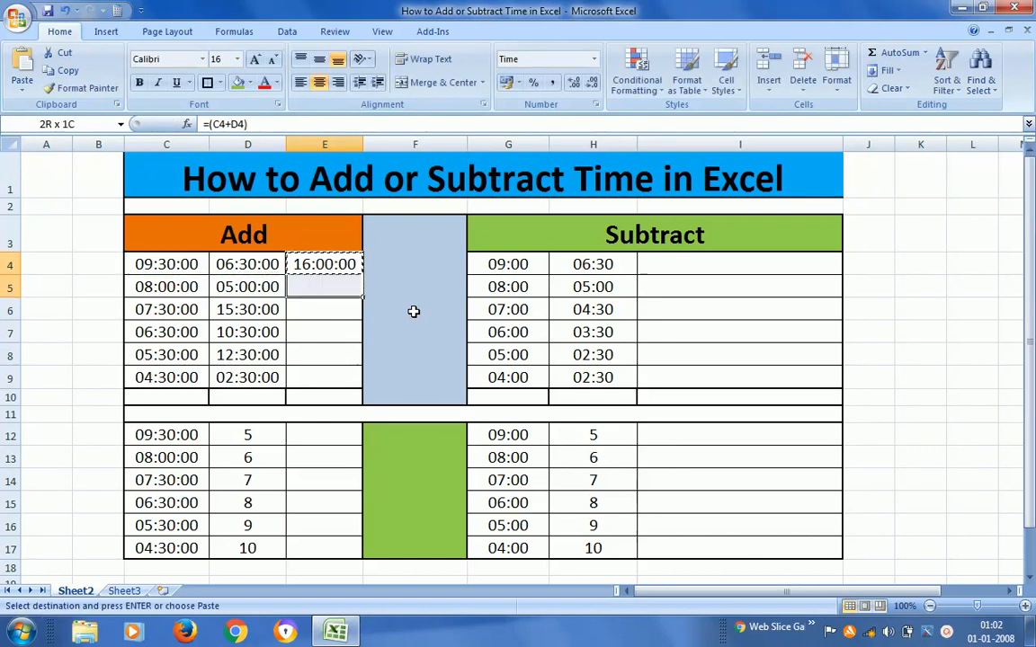
key("shift+Down")
key("shift+Down")
key("shift+Down")
key("shift+Down")
key("ctrl+v")
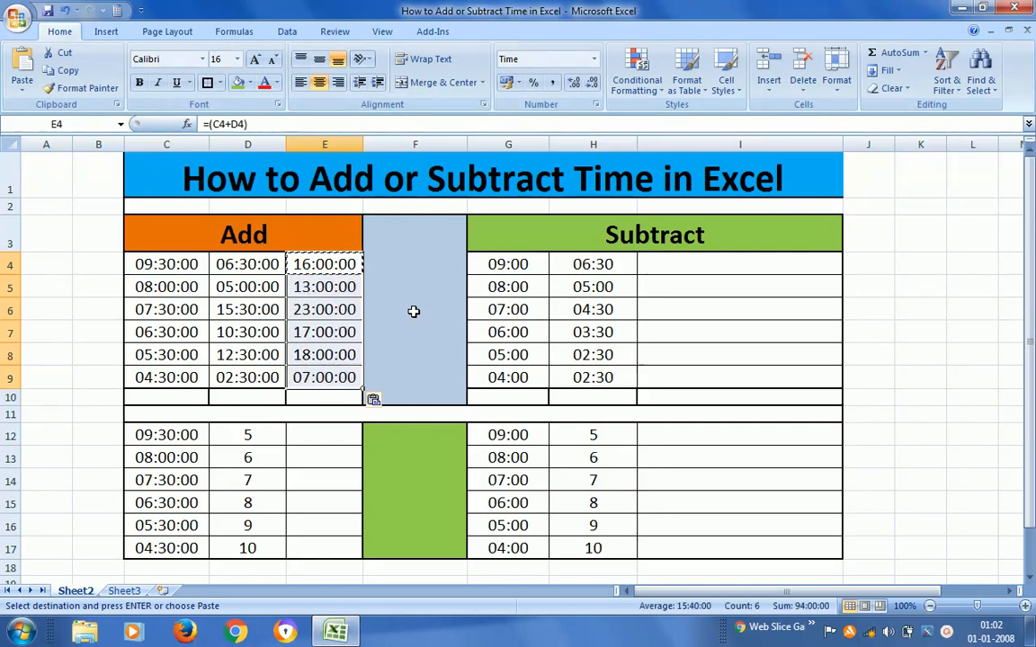
key("Escape")
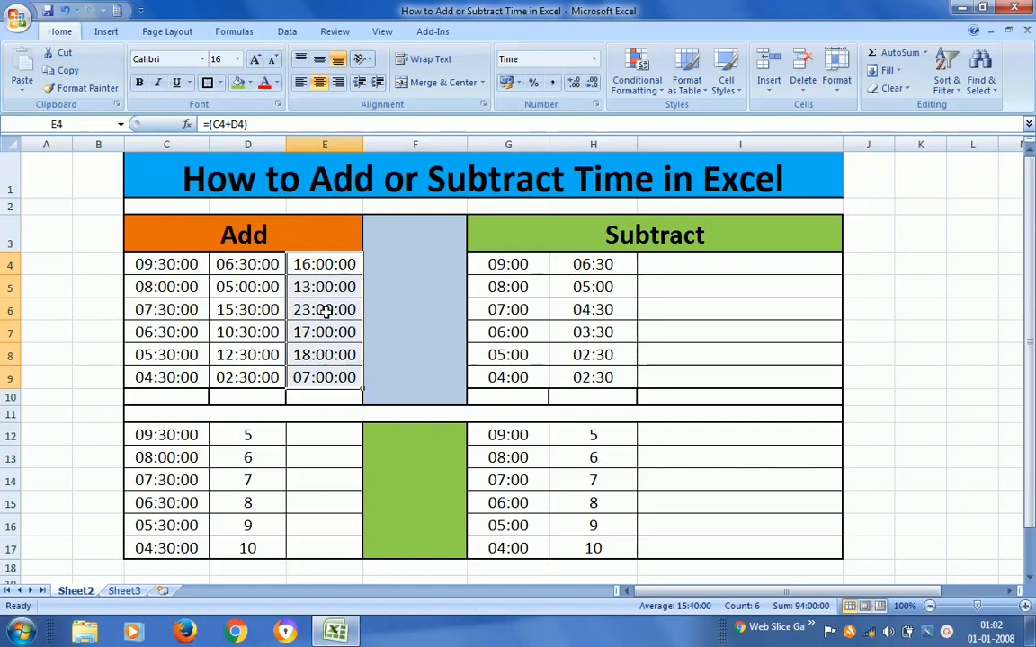
Apply the custom number format [h] to cells E4 to E9, shortening the existing [h]:mm:ss code.
left_click(329, 267)
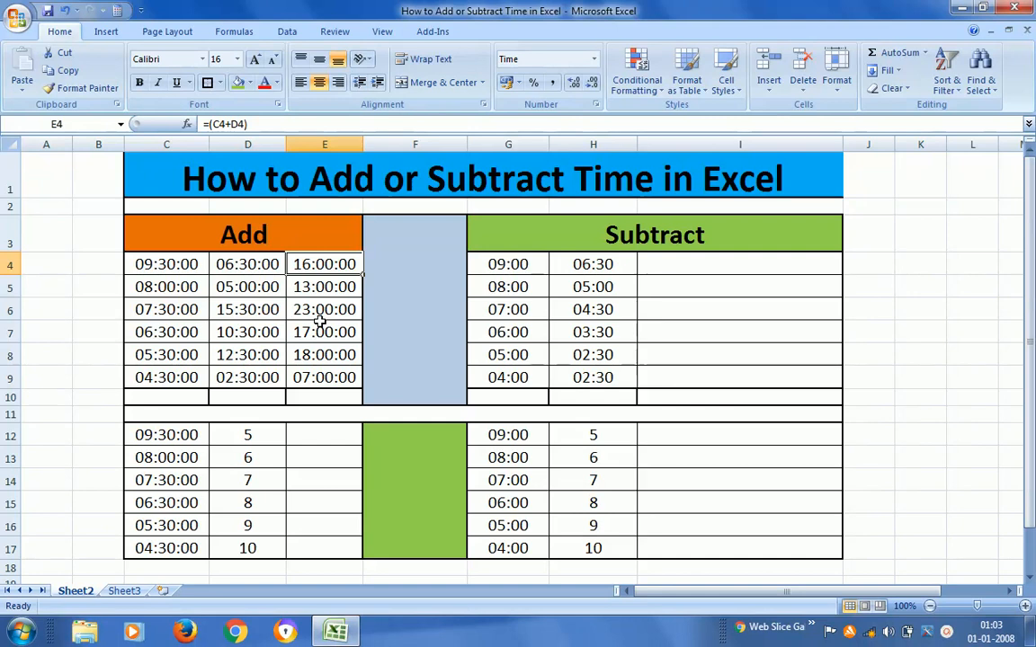
key("shift+Down")
key("shift+Down")
key("shift+Down")
key("shift+Down")
key("shift+Down")
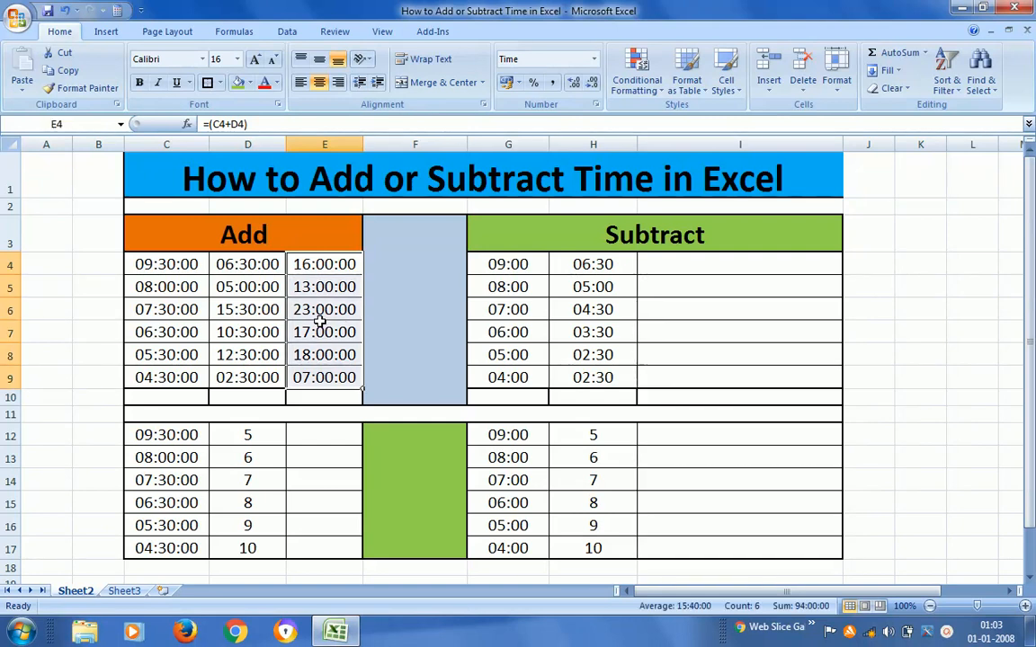
right_click(339, 306)
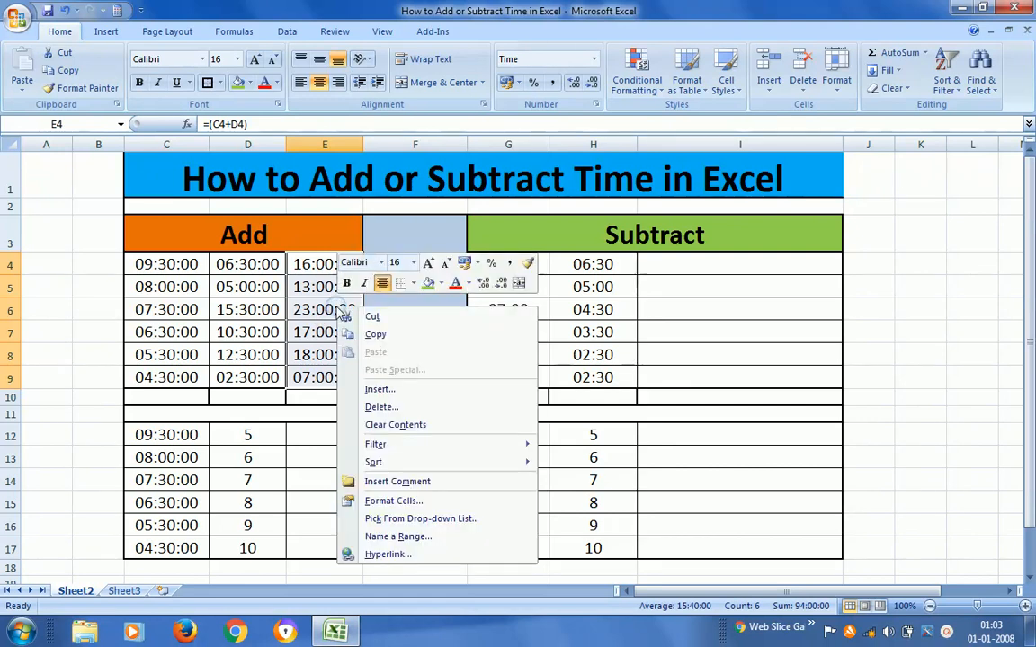
left_click(377, 504)
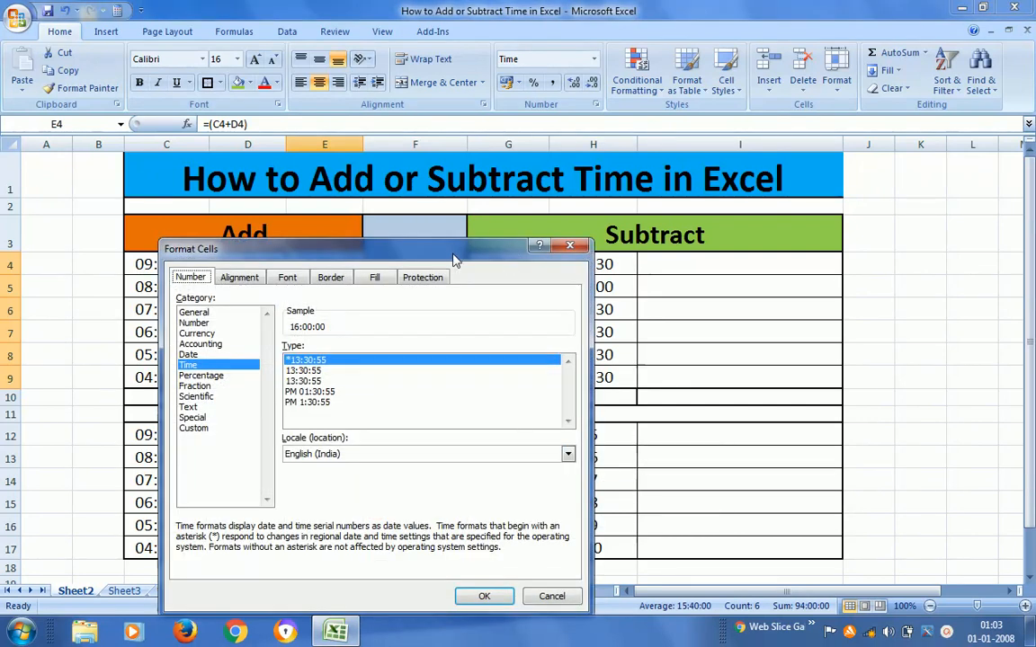
left_click_drag(440, 260, 751, 139)
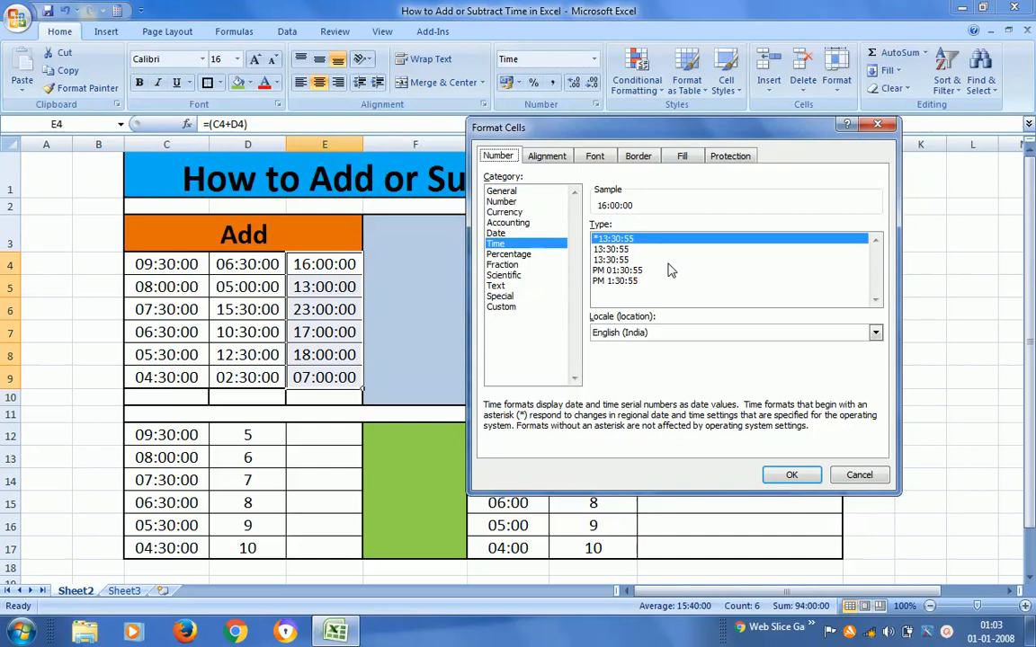
left_click(501, 308)
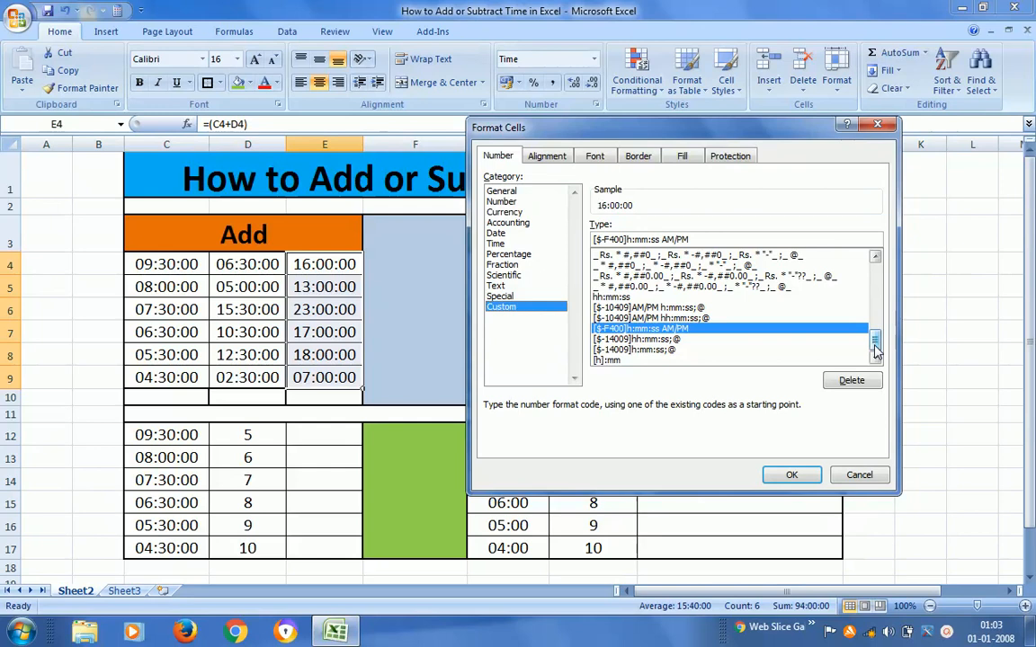
left_click_drag(876, 350, 876, 323)
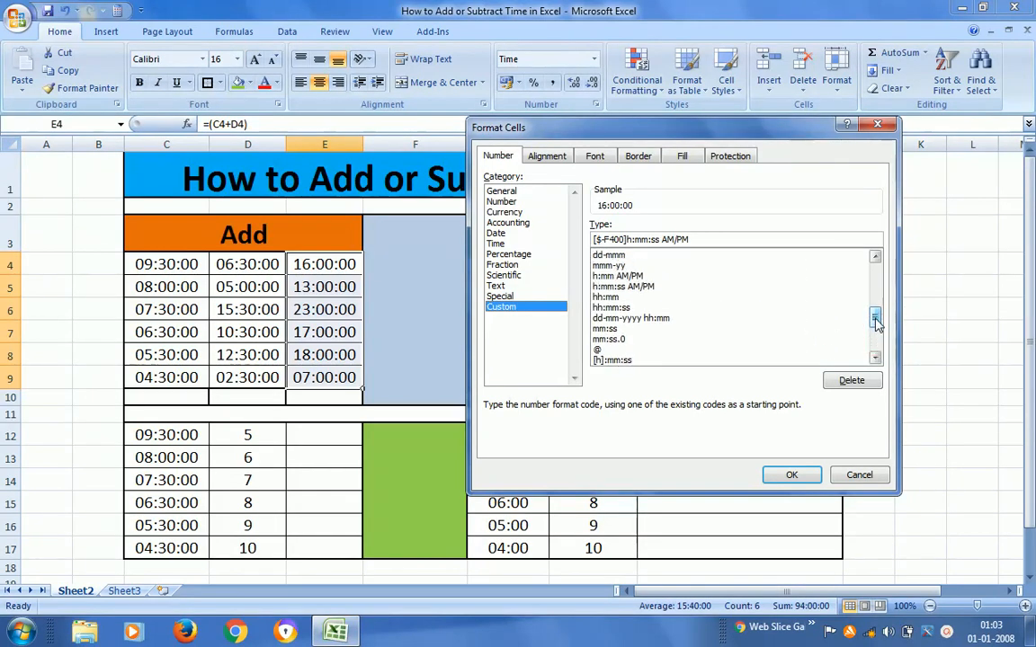
left_click(617, 361)
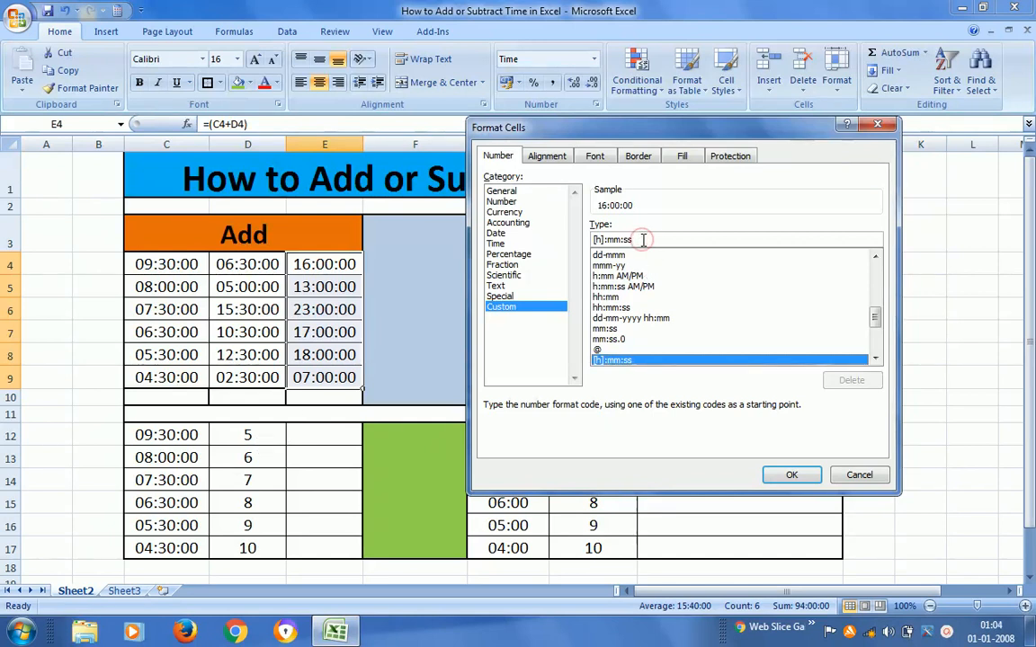
key("BackSpace")
key("BackSpace")
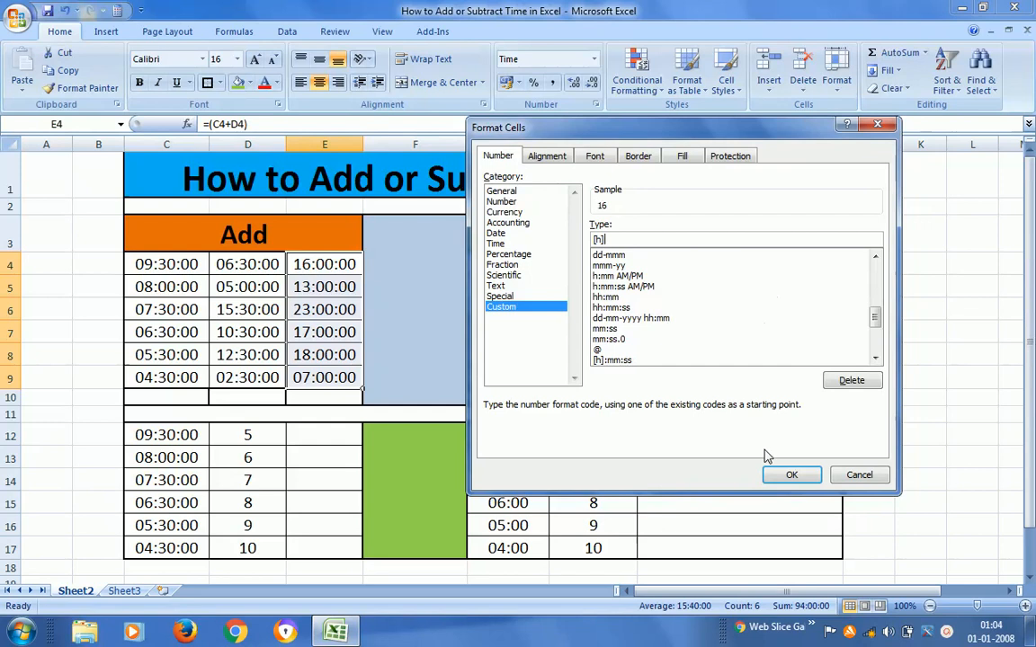
left_click(788, 477)
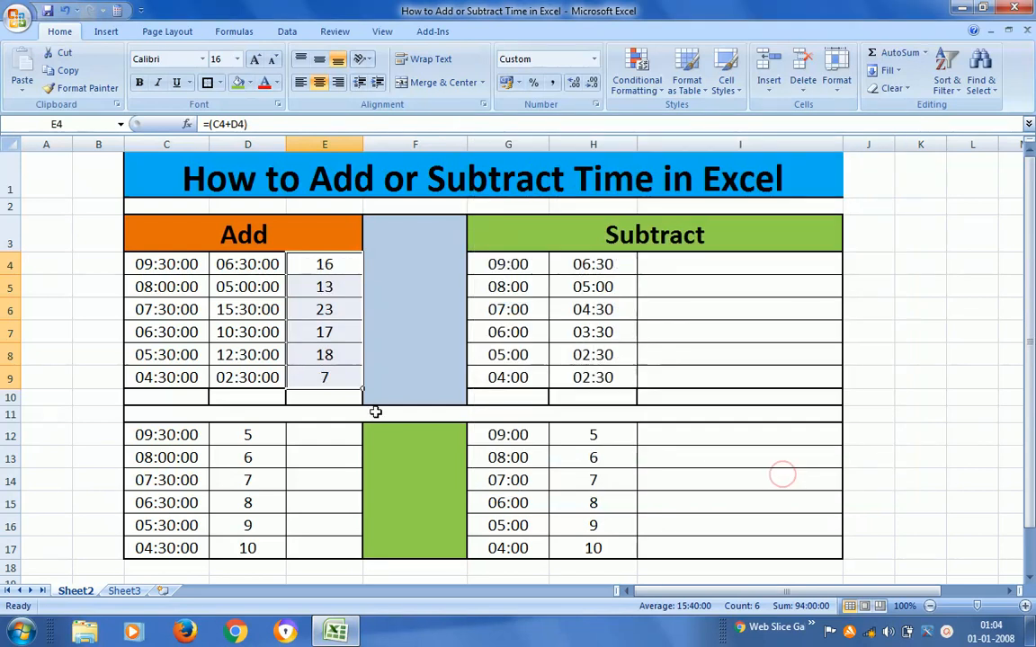
left_click(322, 264)
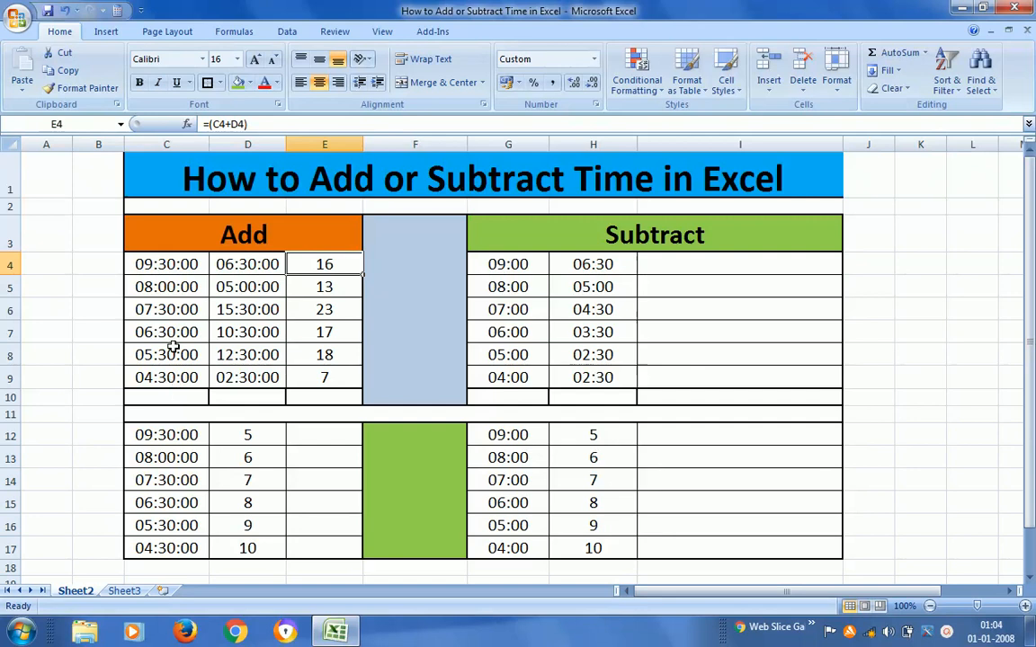
left_click(162, 263)
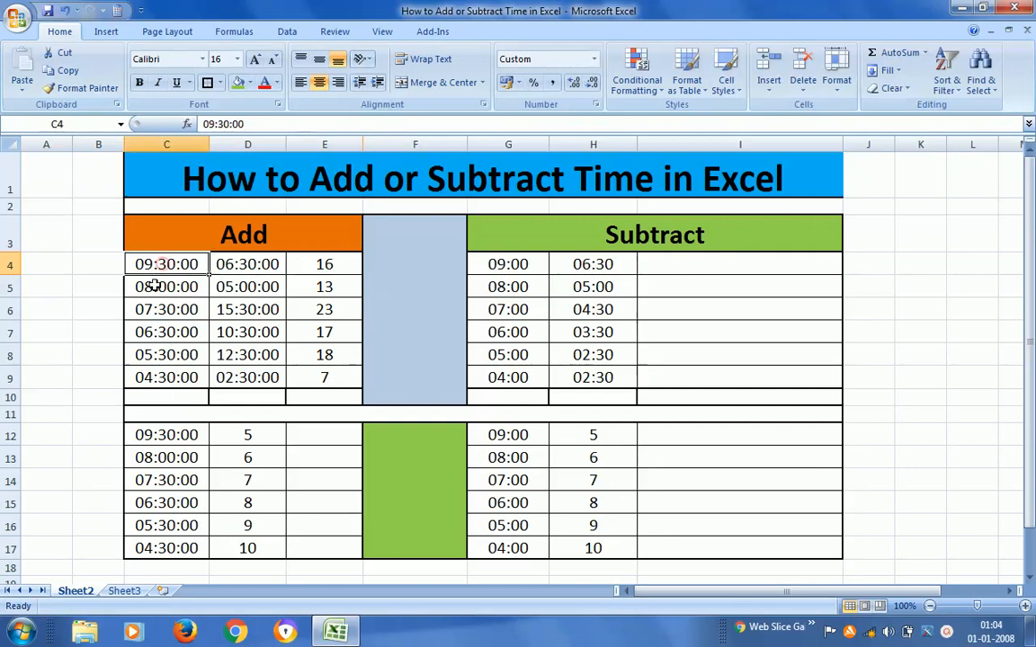
left_click(158, 395)
left_click(220, 260)
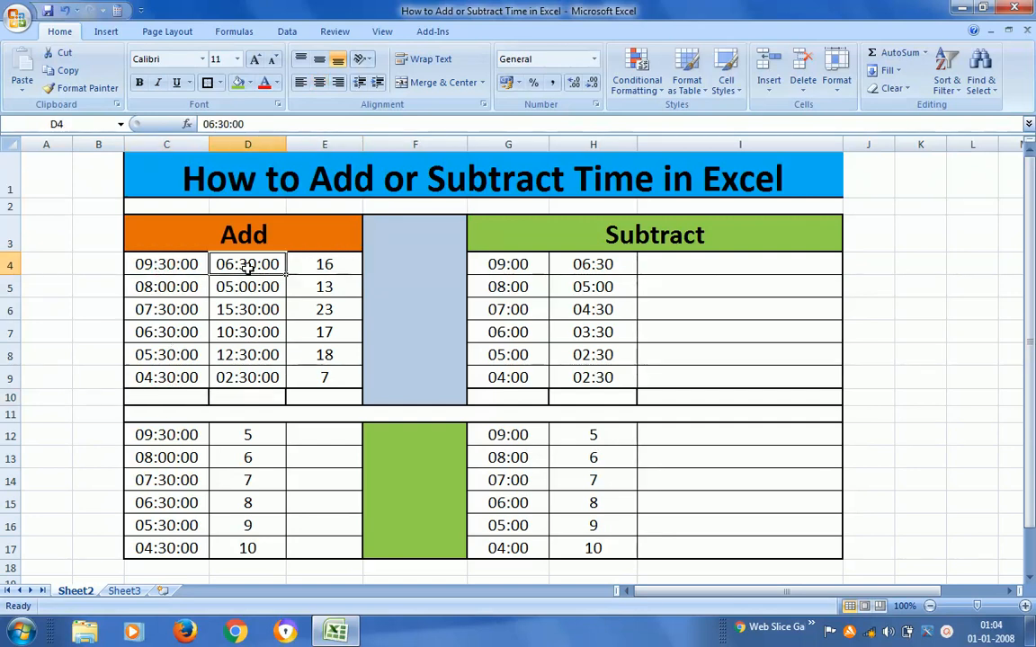
left_click(241, 396)
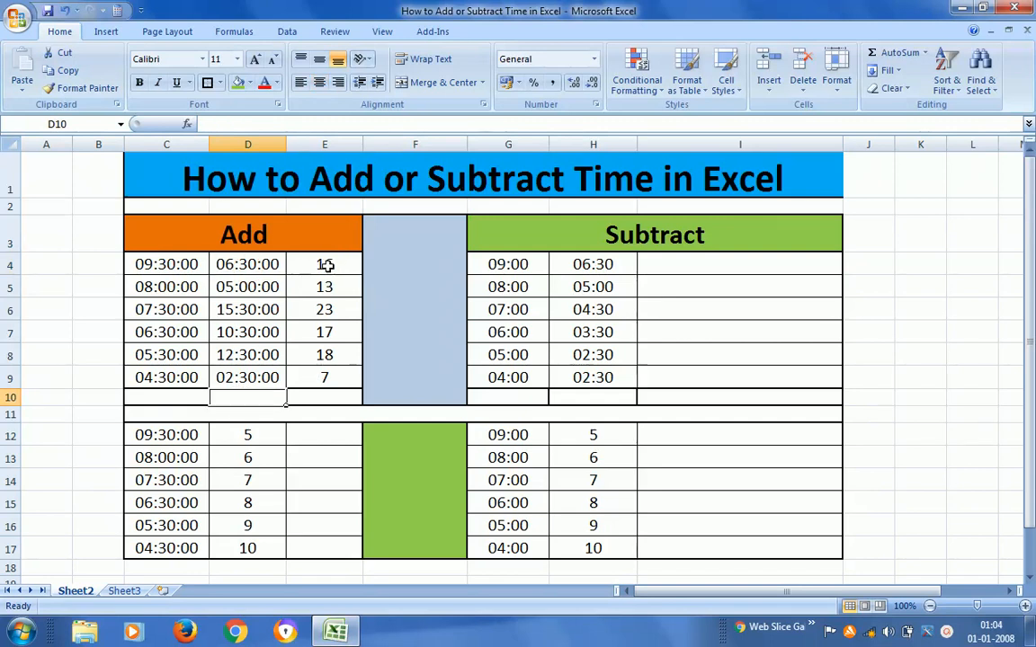
left_click(151, 395)
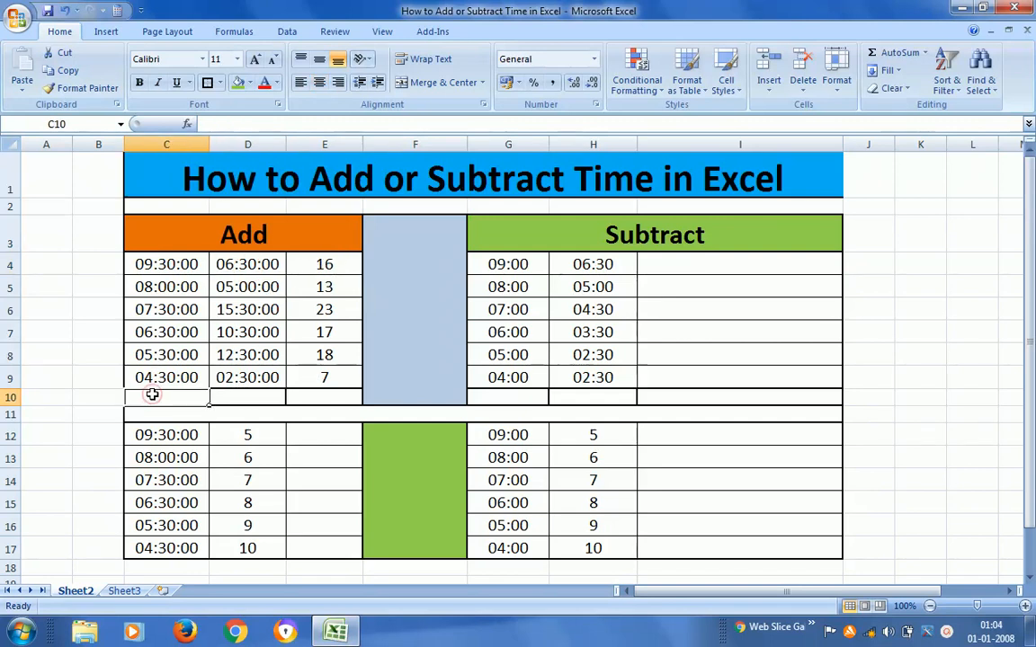
Total the first time column of the Add table in cell C10 with =SUM(C4:C9).
left_click(152, 396)
key("alt+equal")
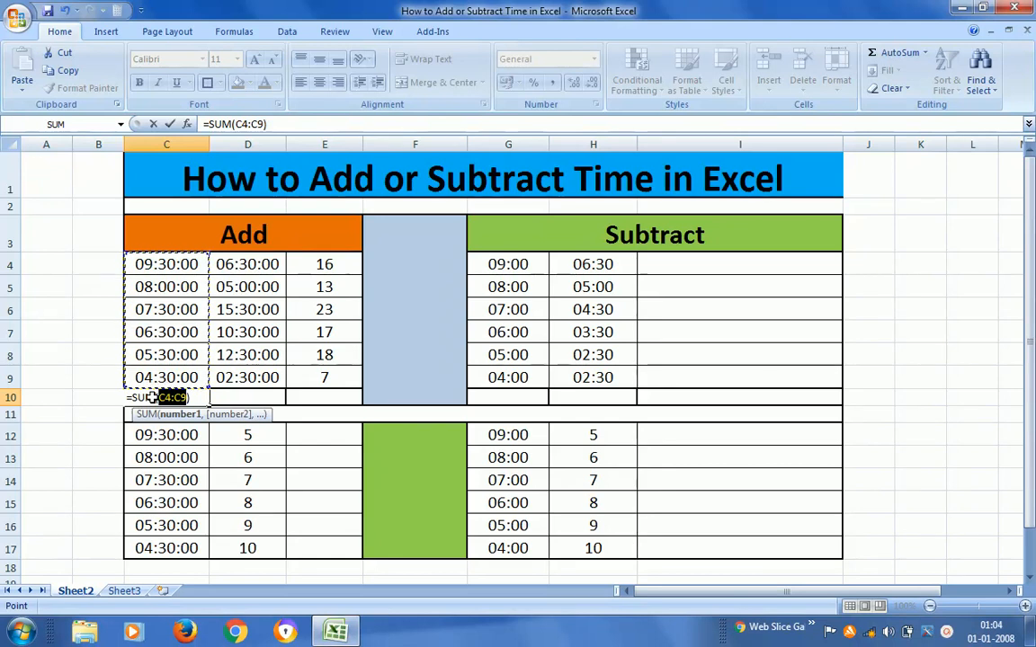
key("ctrl+Return")
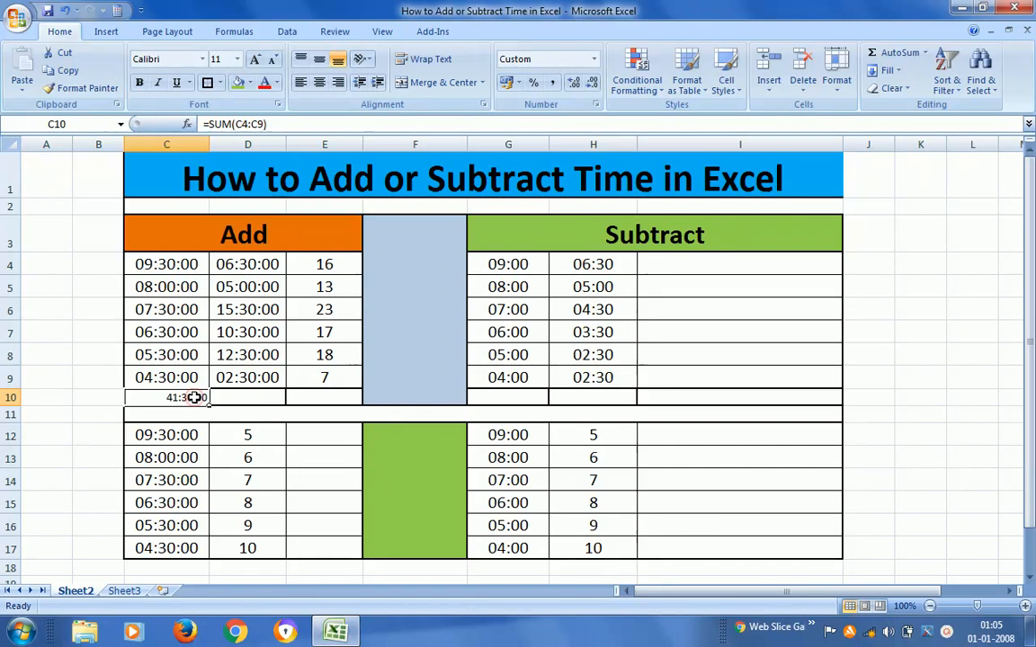
Set the font size of cells C10 to E10 in the Add table's total row to 16.
left_click(180, 306)
left_click(167, 397)
left_click_drag(166, 398, 303, 398)
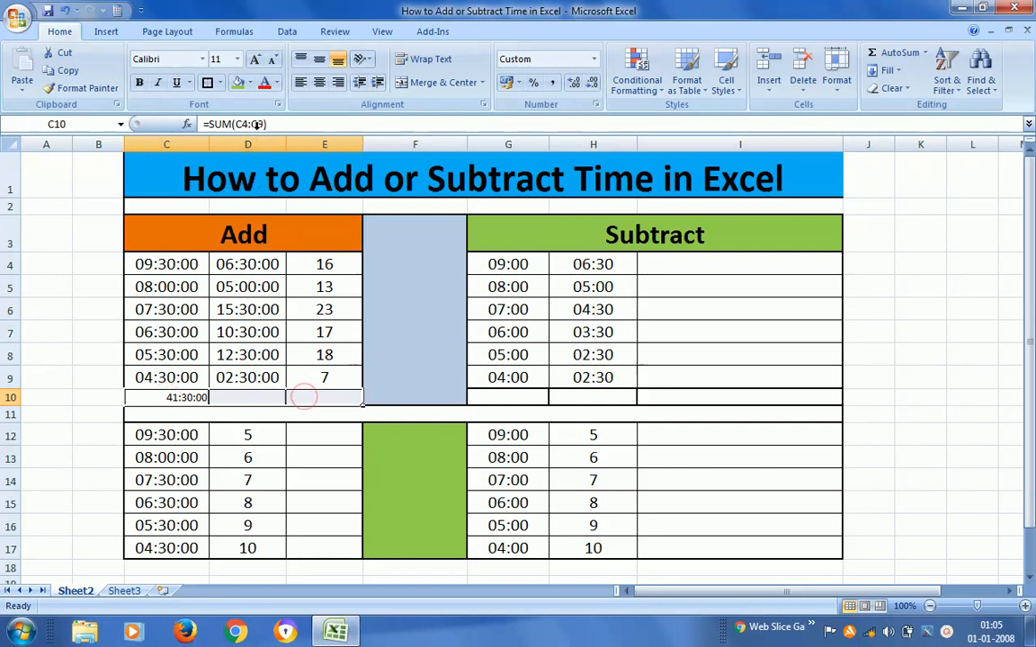
left_click(237, 59)
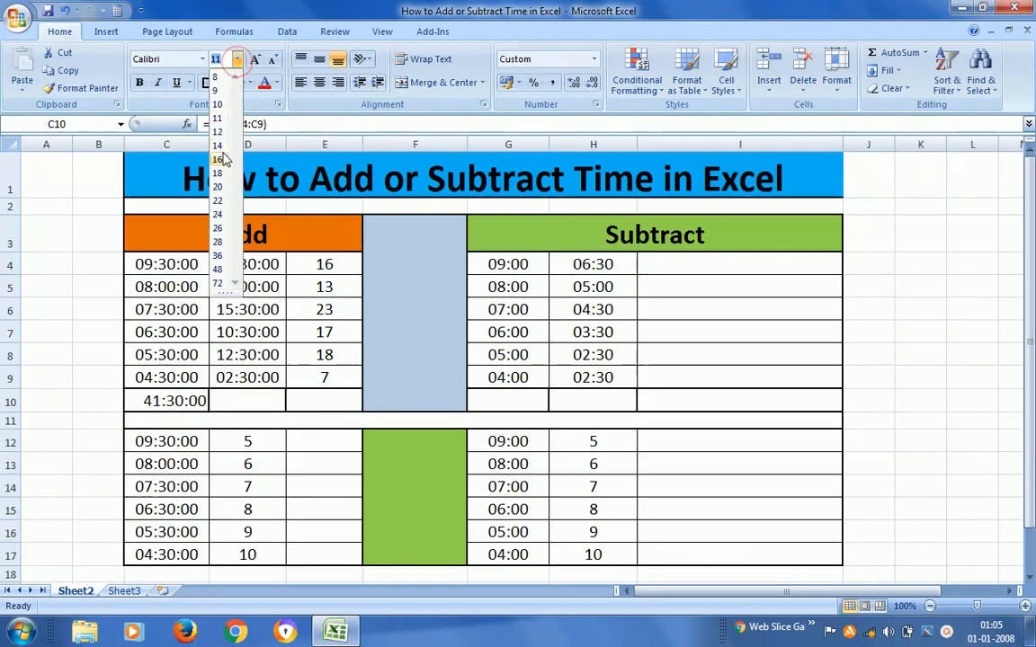
left_click(218, 159)
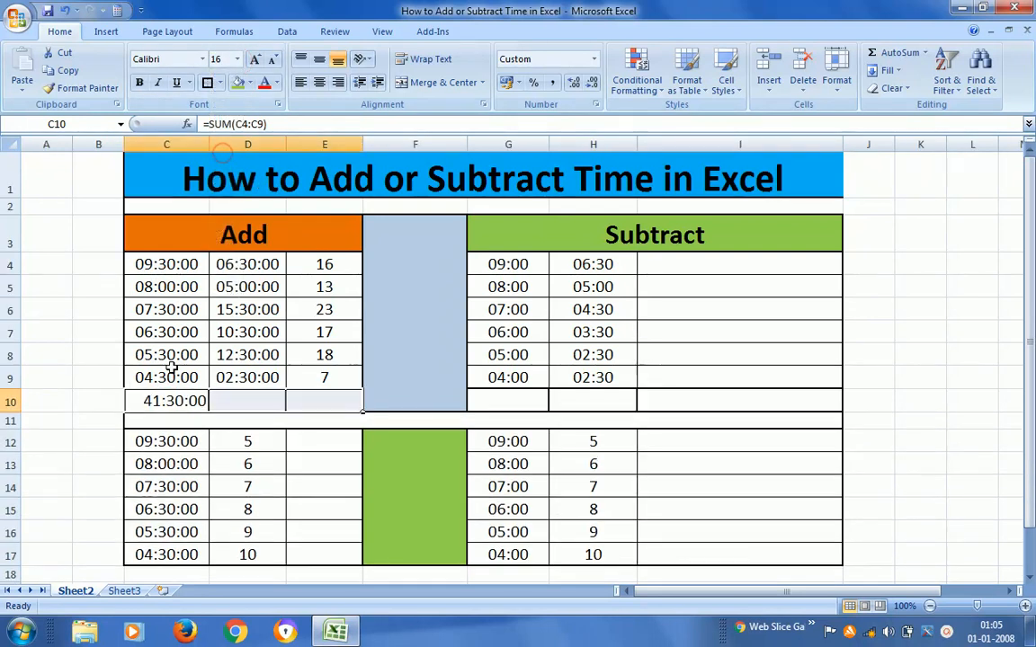
Copy the SUM formula from C10 into D10 to total the second time column.
key("ctrl+c")
left_click(228, 401)
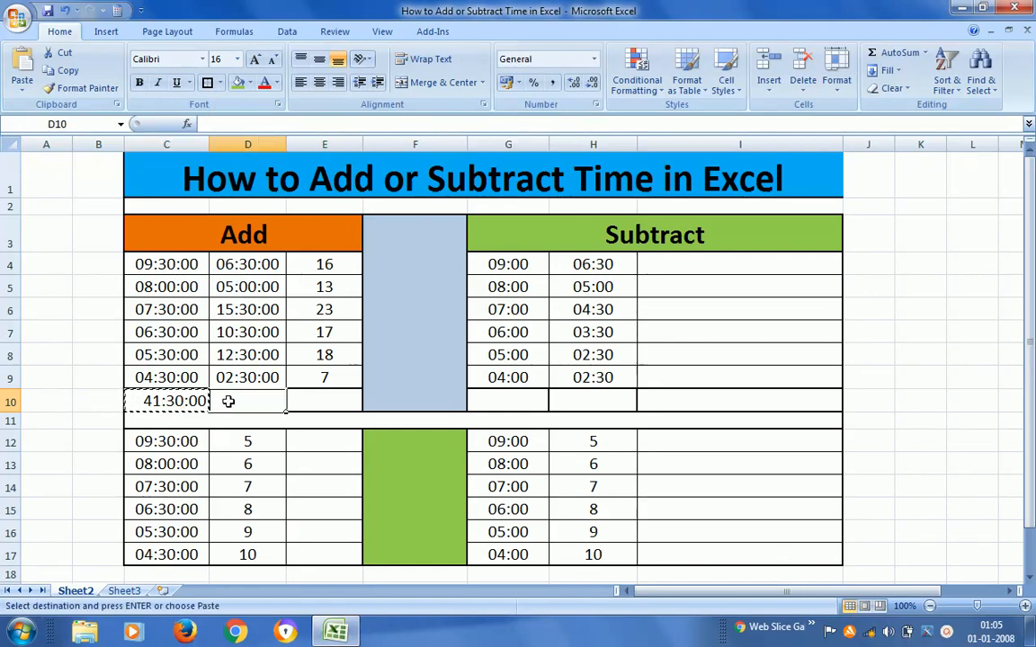
key("ctrl+v")
key("Escape")
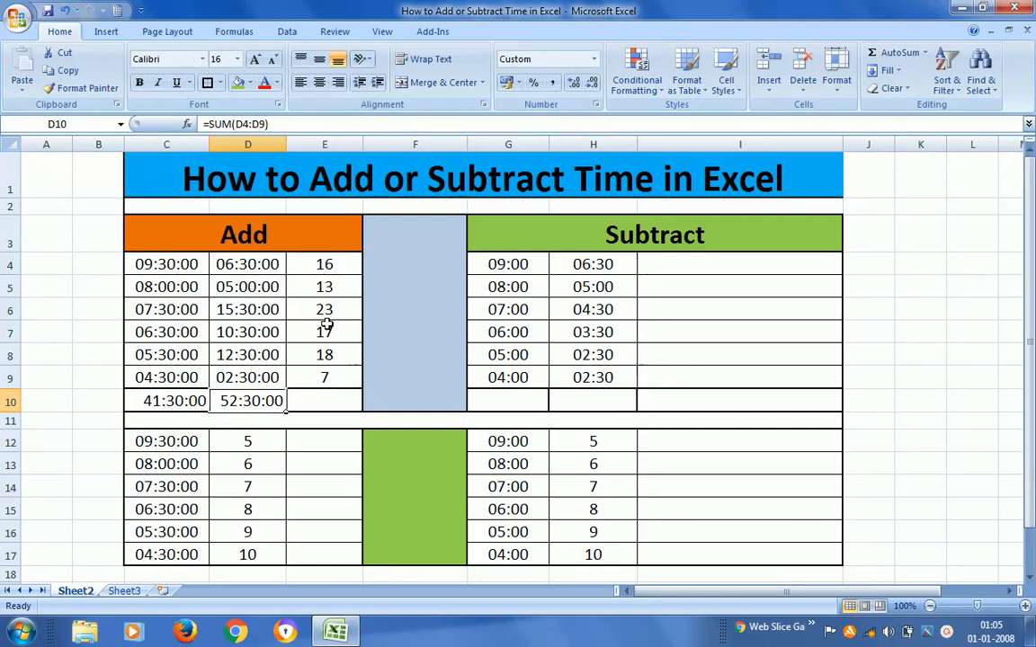
Apply the custom number format [h] to totals C10 and D10, keeping the current Windows color scheme when the performance prompt interrupts.
left_click(176, 399)
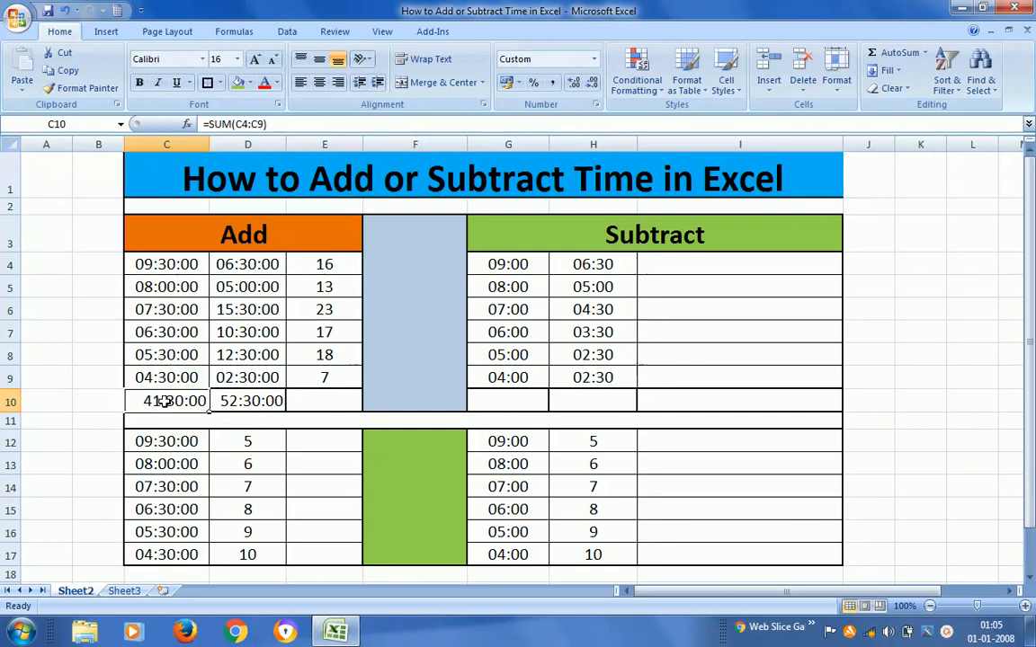
left_click(243, 400, "shift")
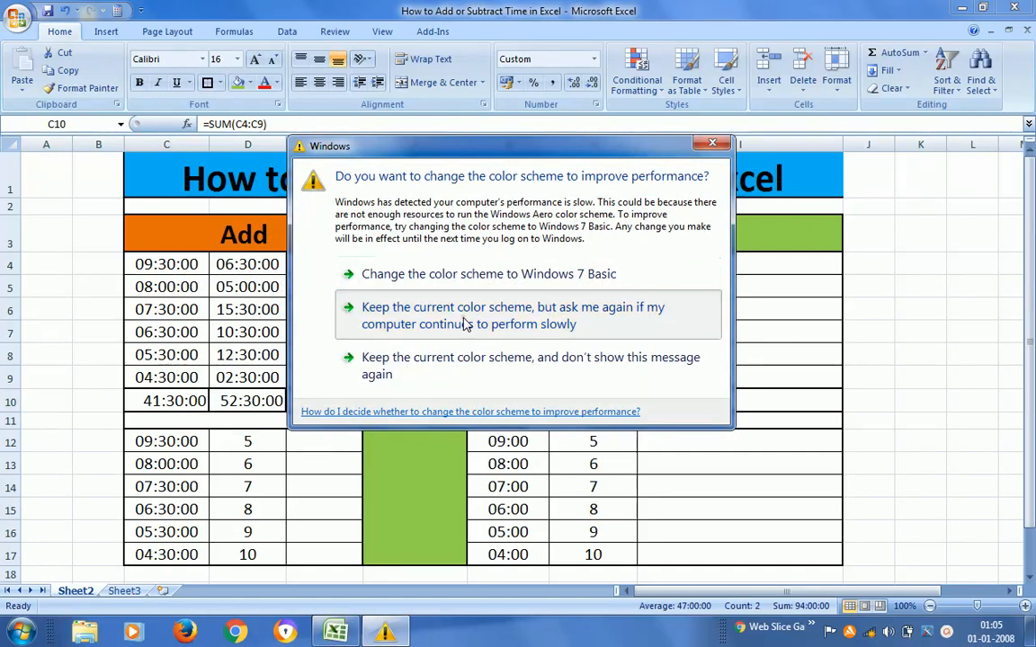
left_click(465, 323)
right_click(251, 402)
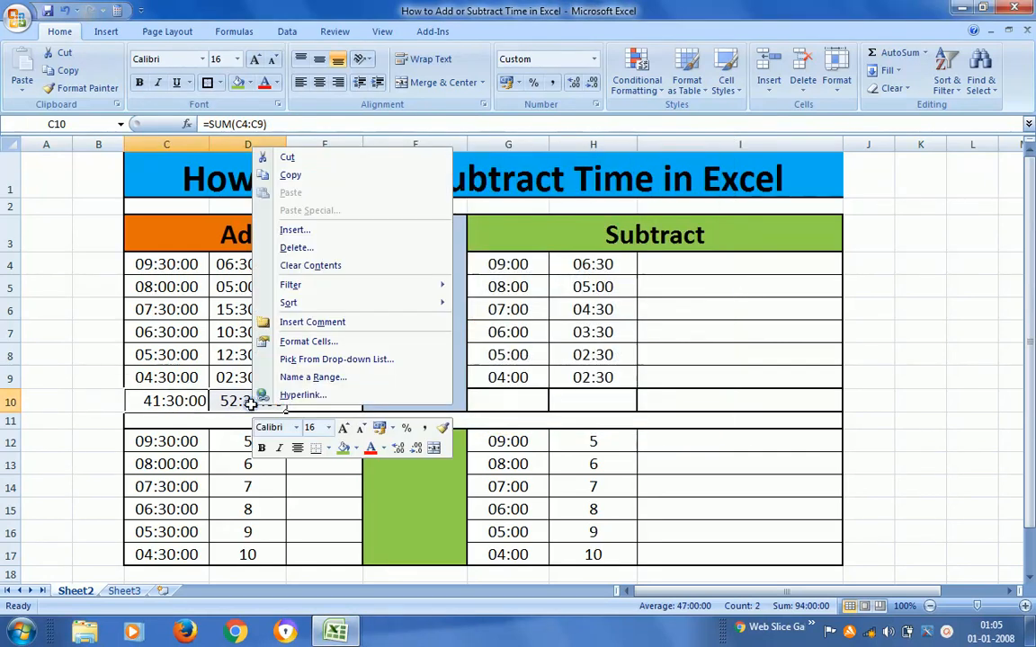
left_click(261, 340)
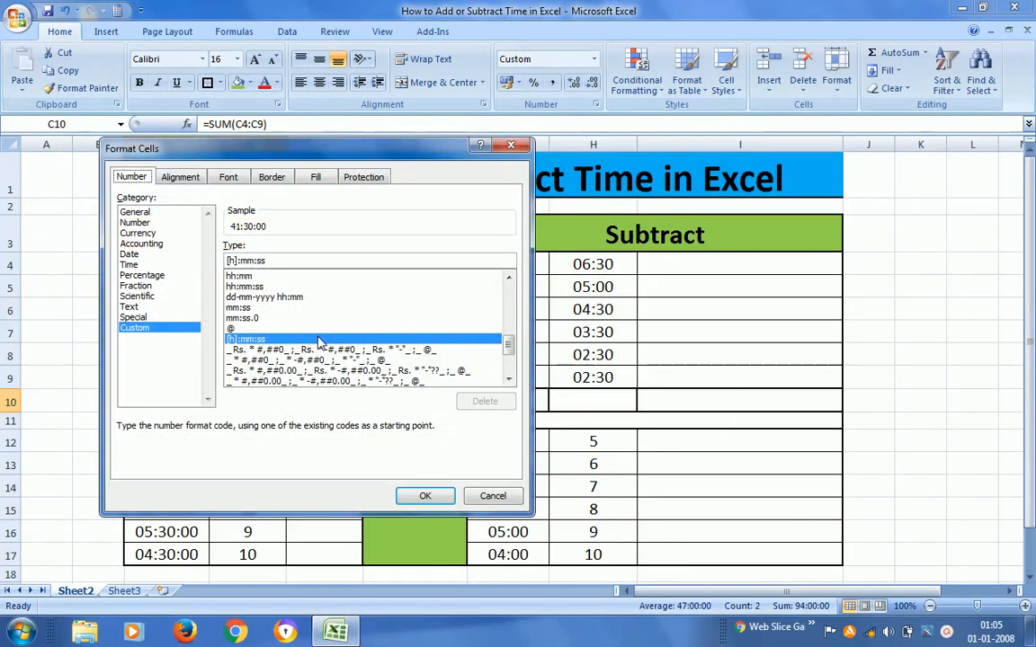
left_click(287, 260)
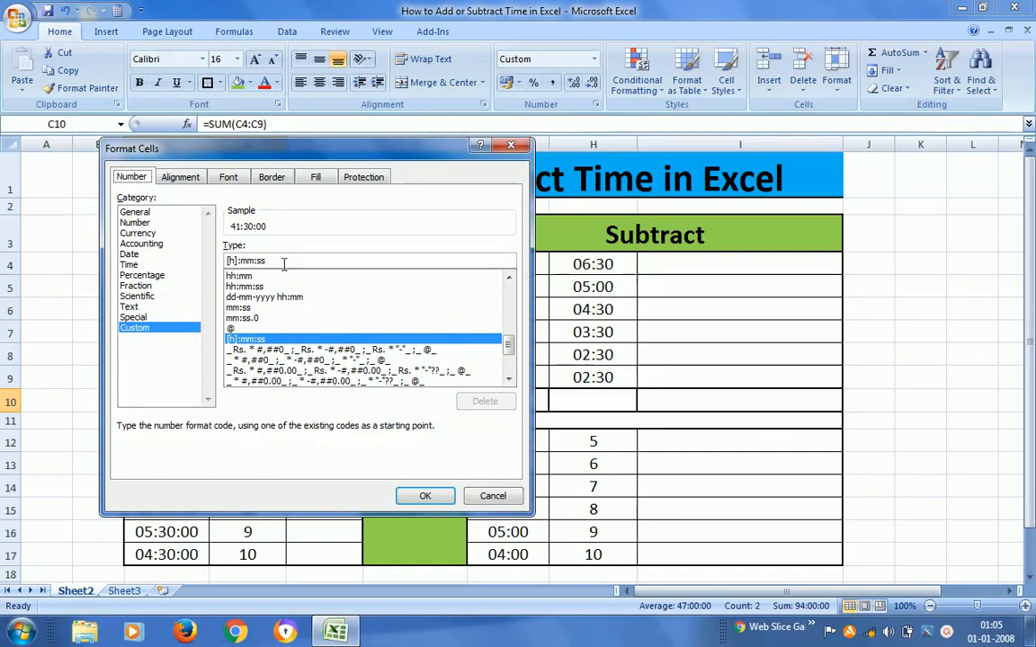
key("BackSpace")
key("BackSpace")
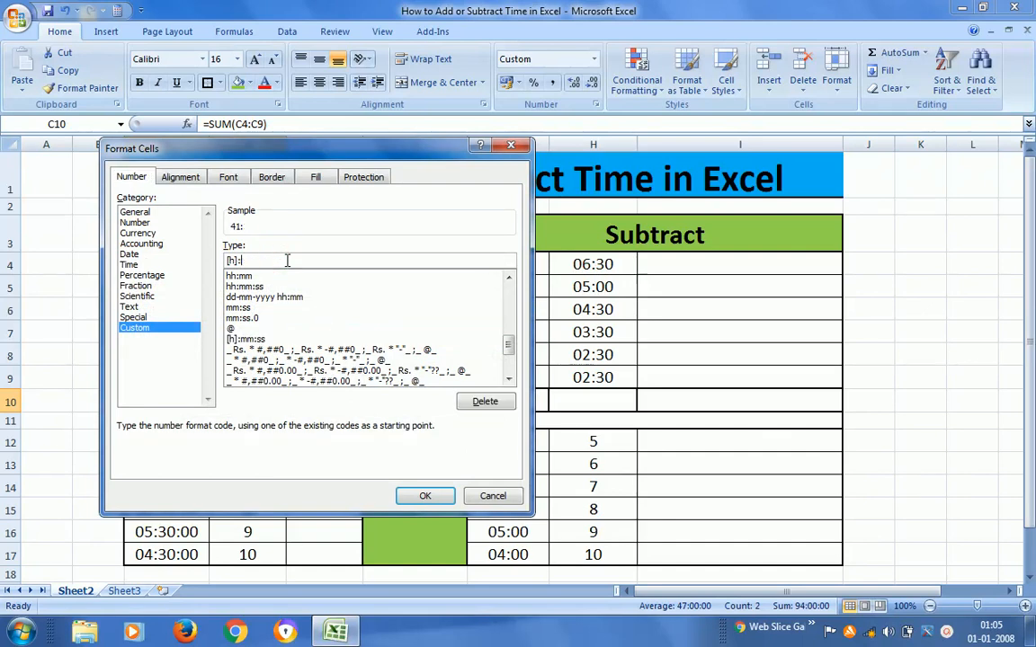
left_click(423, 496)
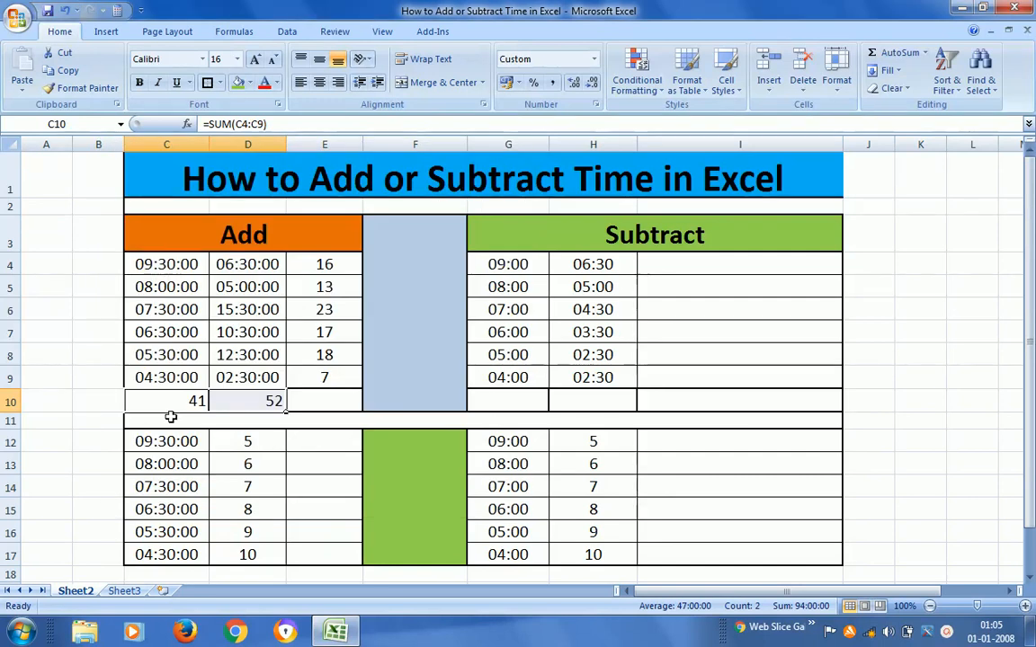
left_click(144, 393)
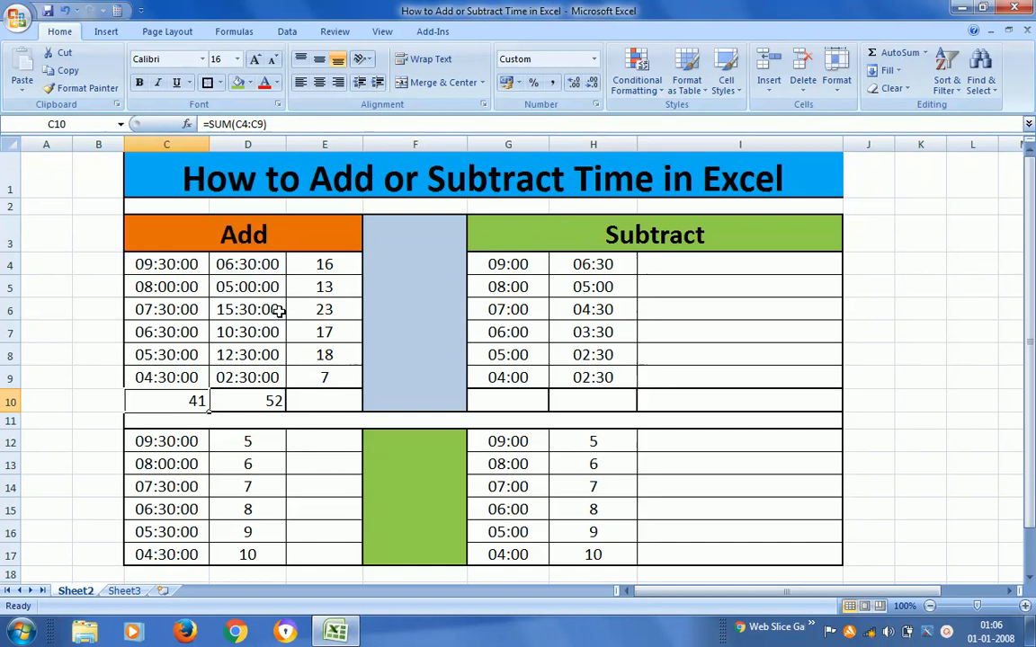
Enter the formula =G4-H4 in cell I4 of the Subtract table.
left_click(703, 271)
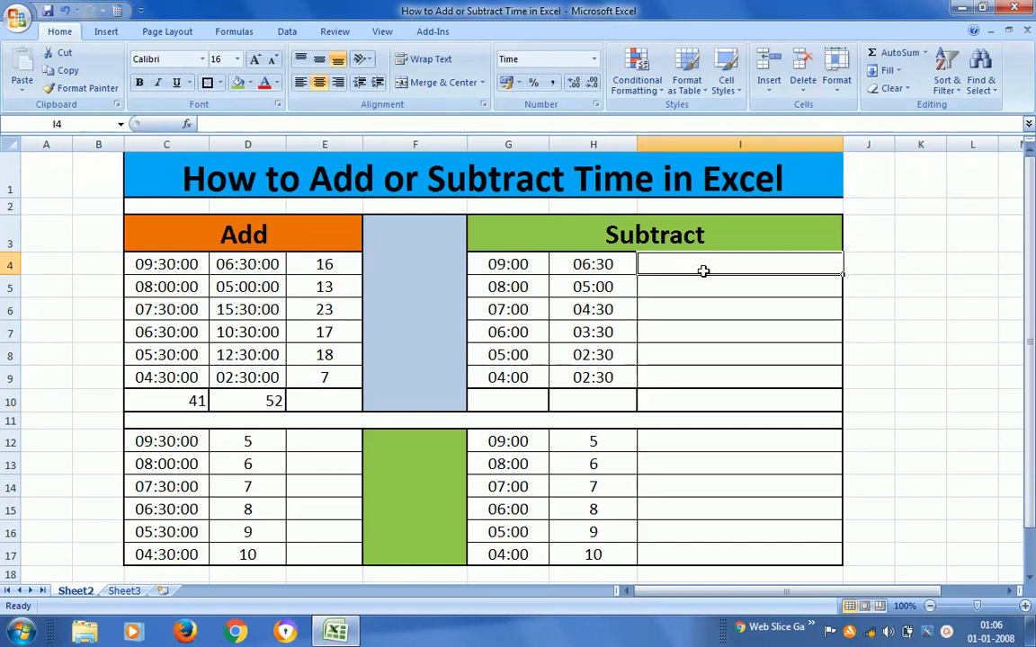
type("=")
key("Left")
key("Left")
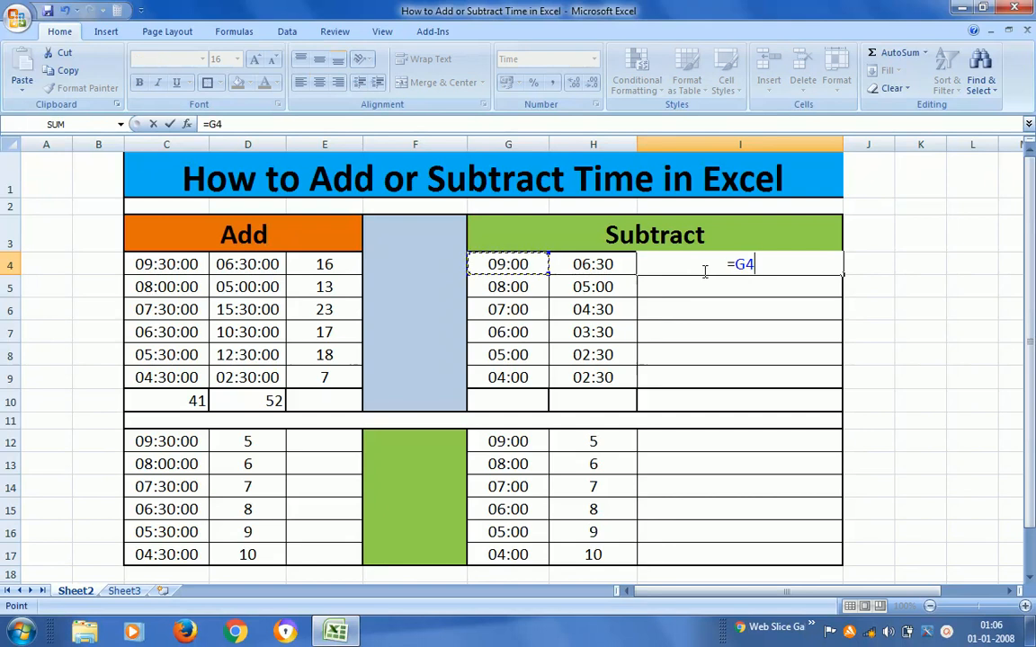
type("-")
key("Left")
key("ctrl+Return")
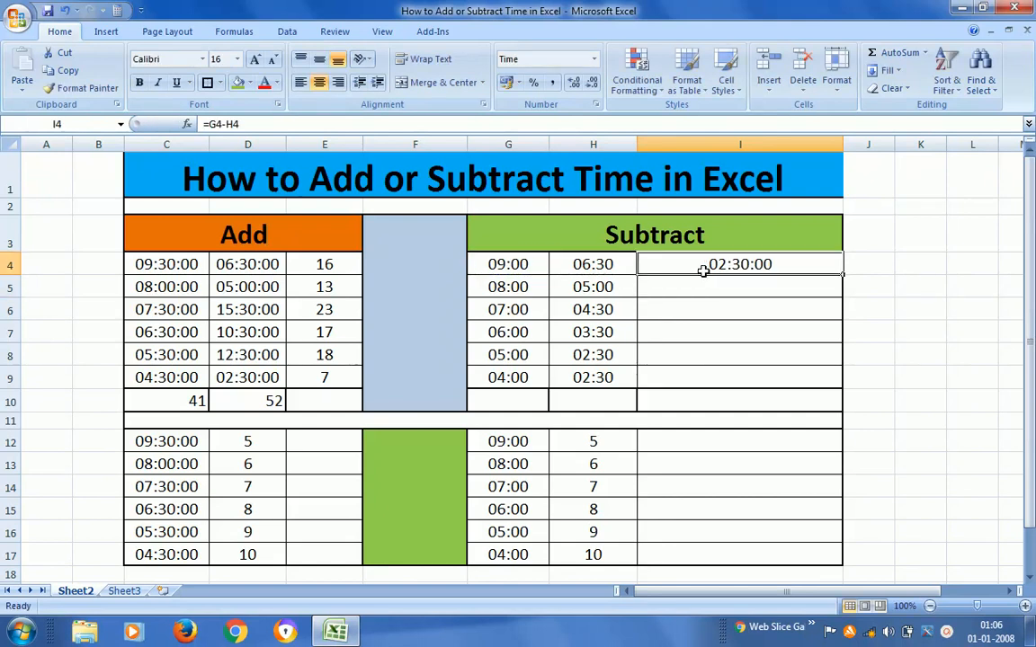
Copy the subtraction formula from I4 down through cell I9.
key("ctrl+c")
key("shift+Down")
key("shift+Down")
key("shift+Down")
key("shift+Down")
key("shift+Down")
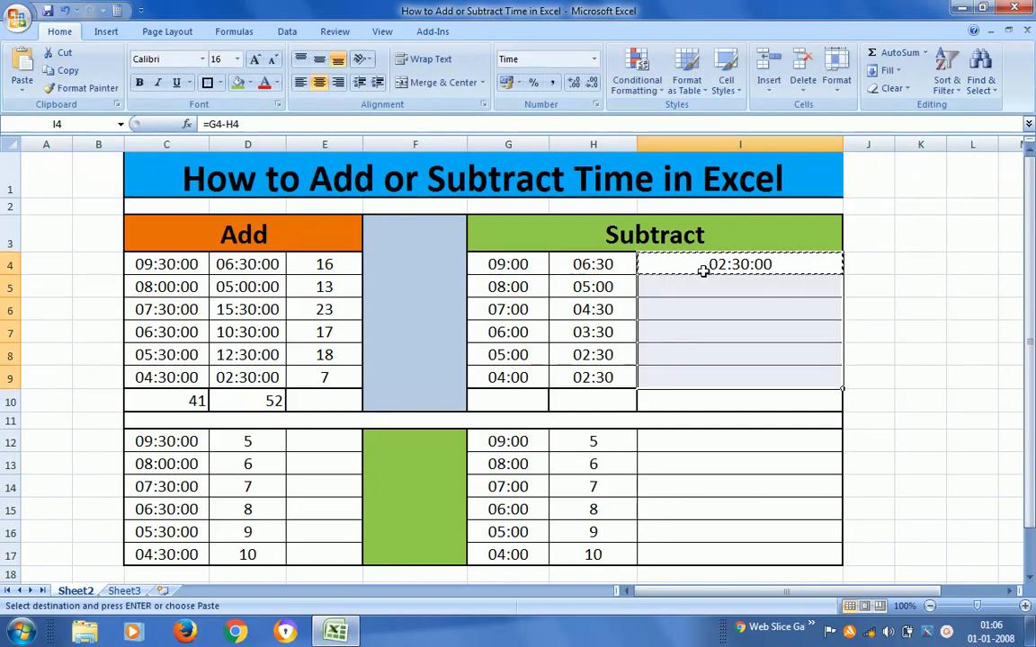
key("ctrl+v")
key("Escape")
Open the custom number format settings for the subtraction results in cells I4 to I9.
left_click(704, 271)
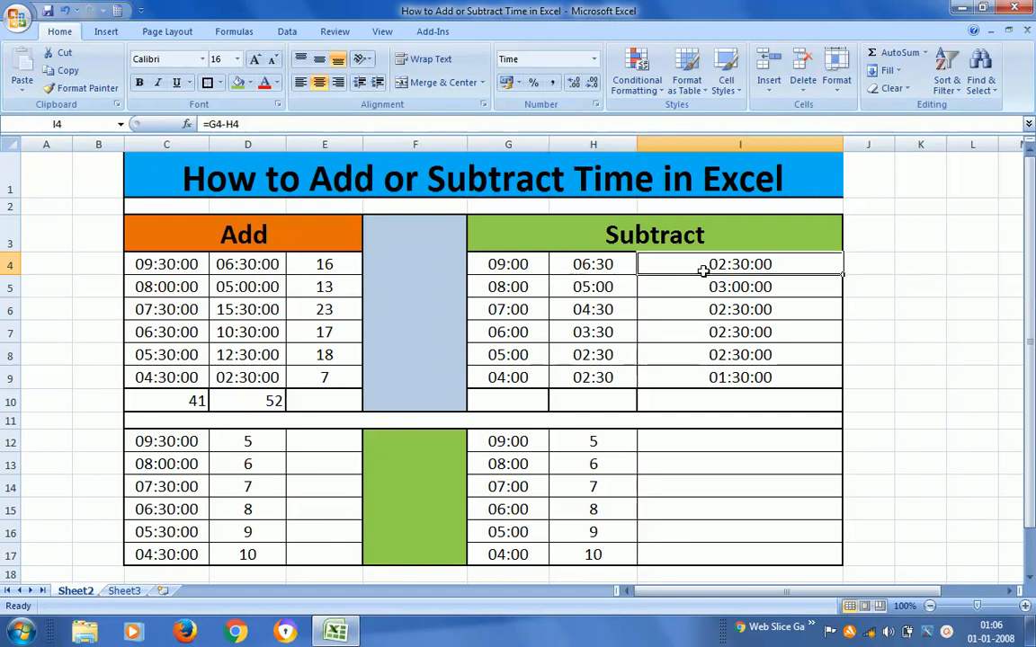
key("shift+Down")
key("shift+Down")
key("shift+Down")
key("shift+Down")
key("shift+Down")
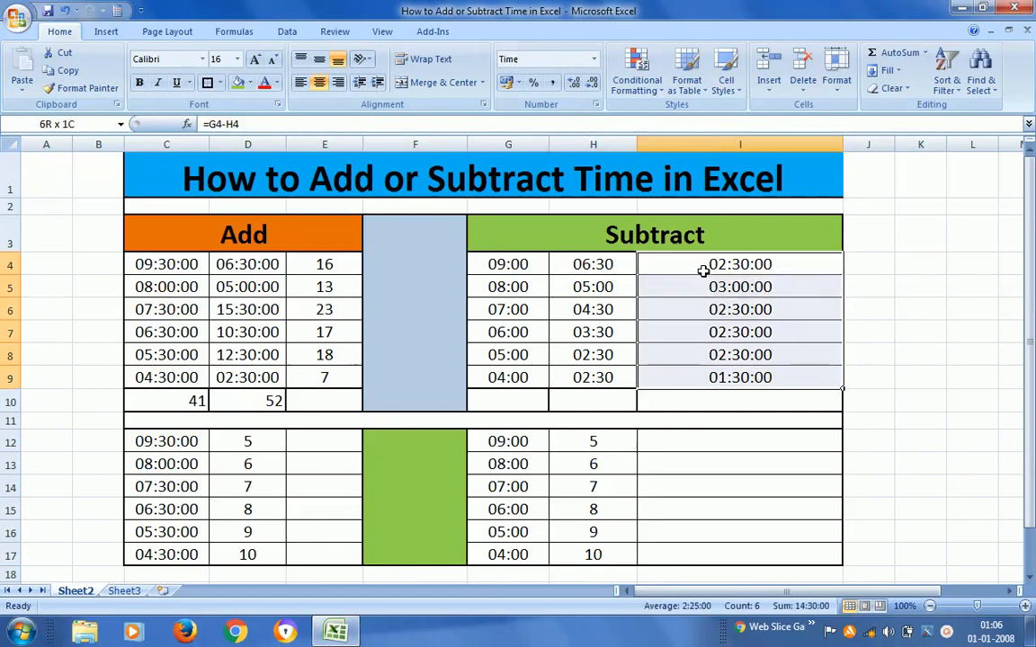
right_click(716, 311)
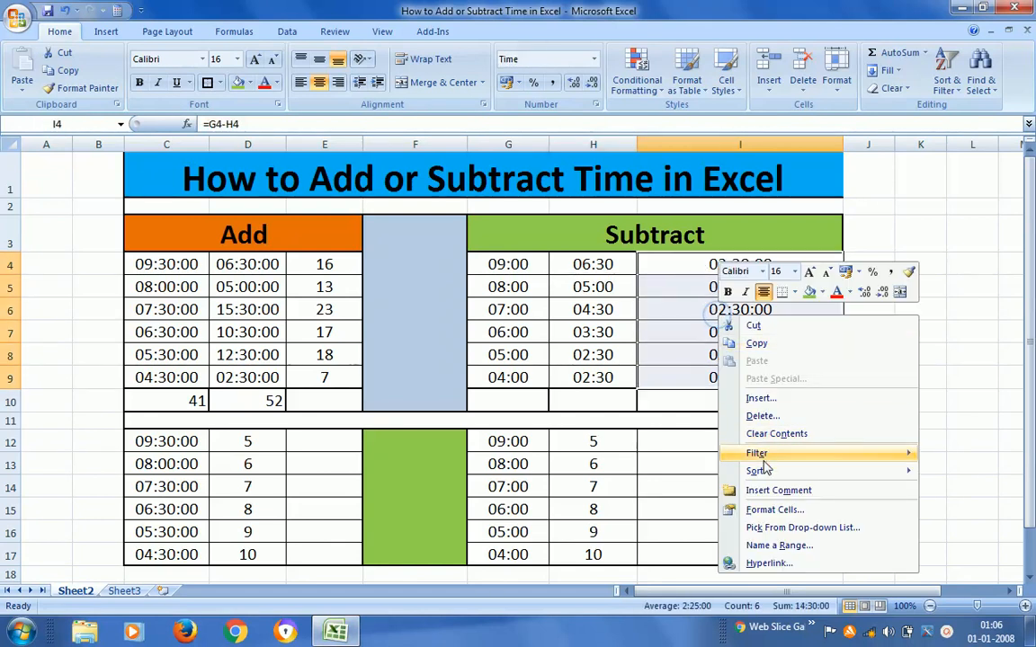
left_click(761, 510)
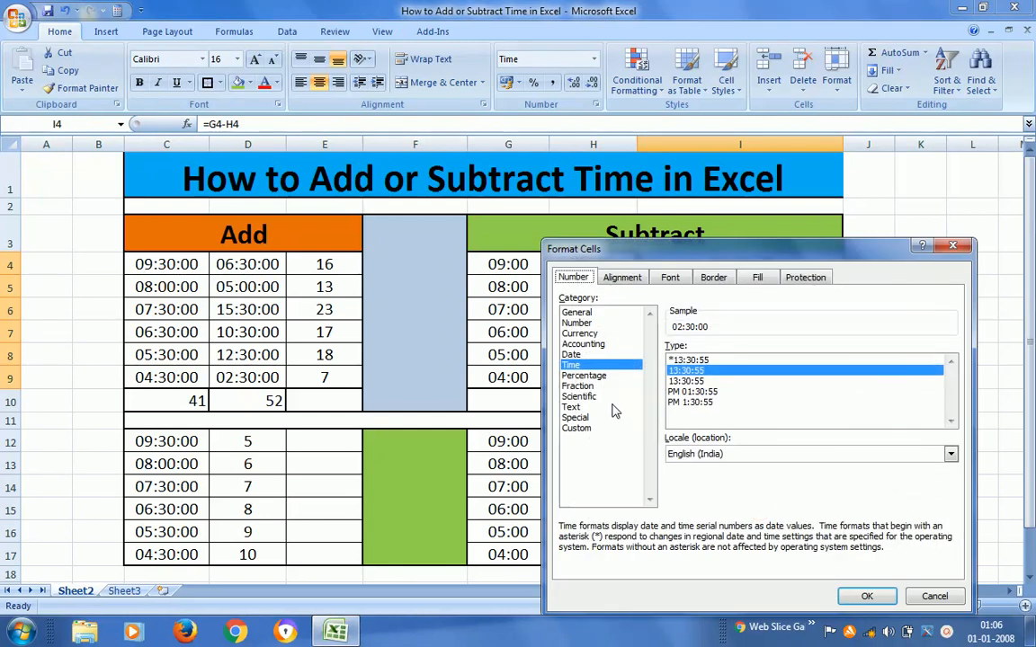
left_click(576, 429)
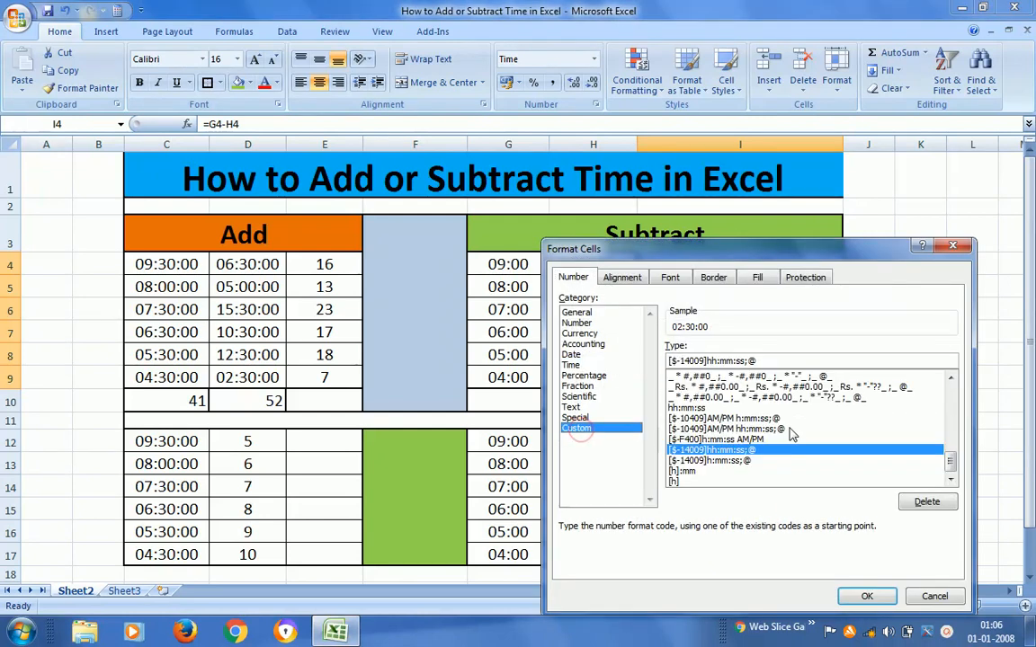
Try the format code [h] for the subtraction results, moving the dialog aside to compare its sample with the cells.
left_click(700, 471)
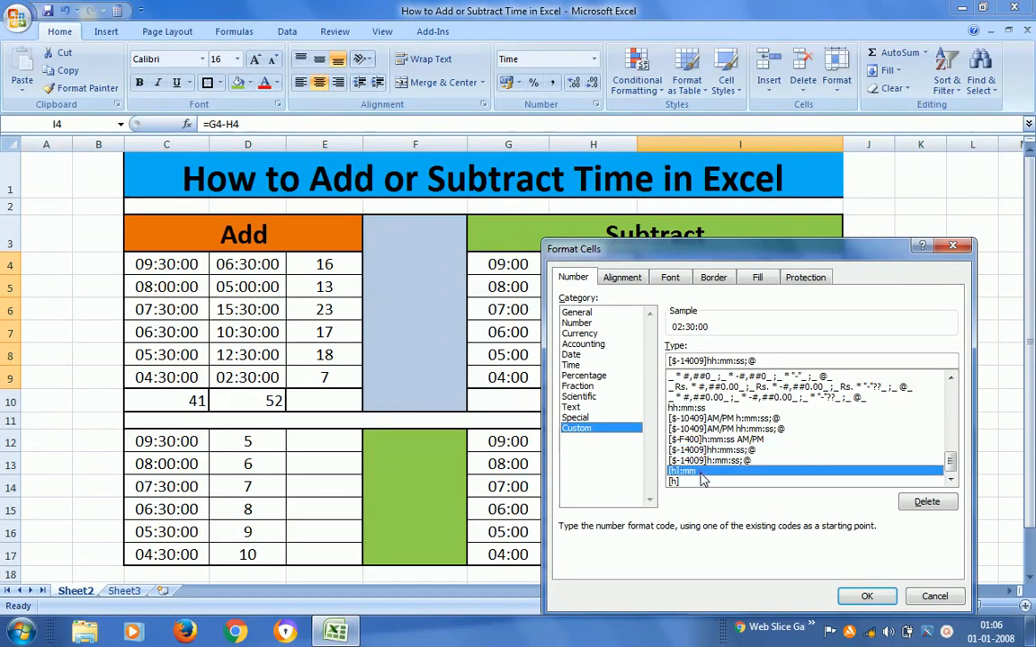
left_click(717, 362)
key("BackSpace")
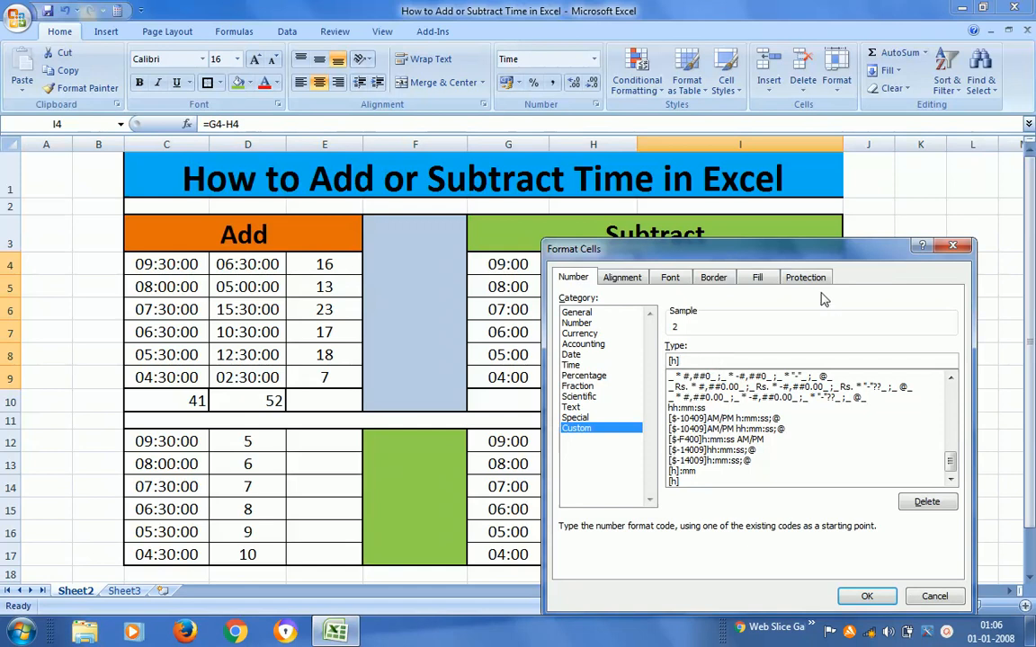
left_click_drag(796, 258, 367, 163)
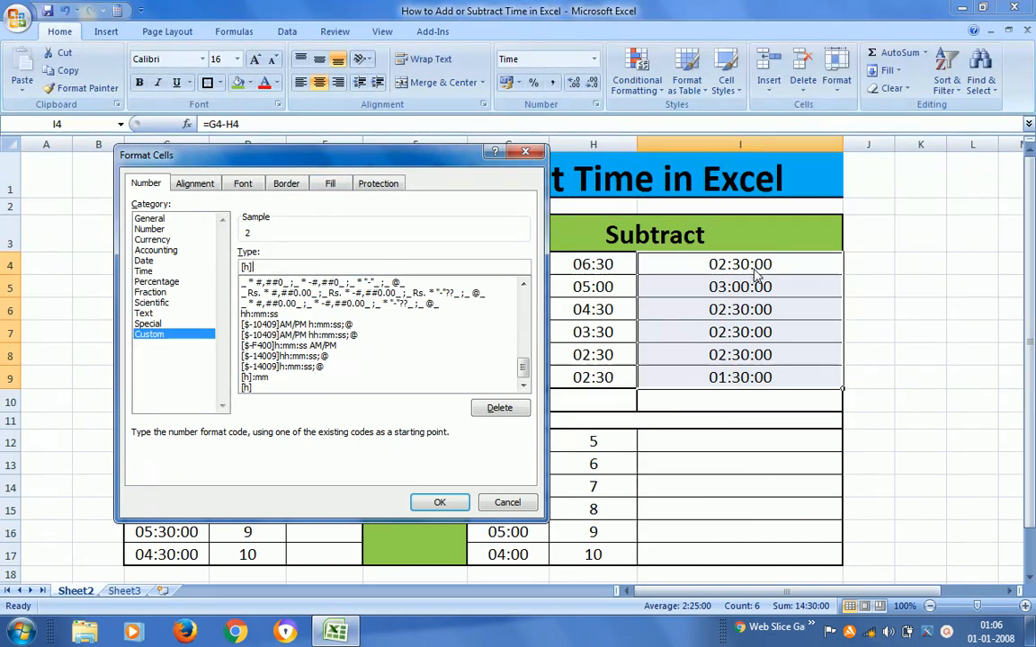
left_click_drag(415, 162, 739, 366)
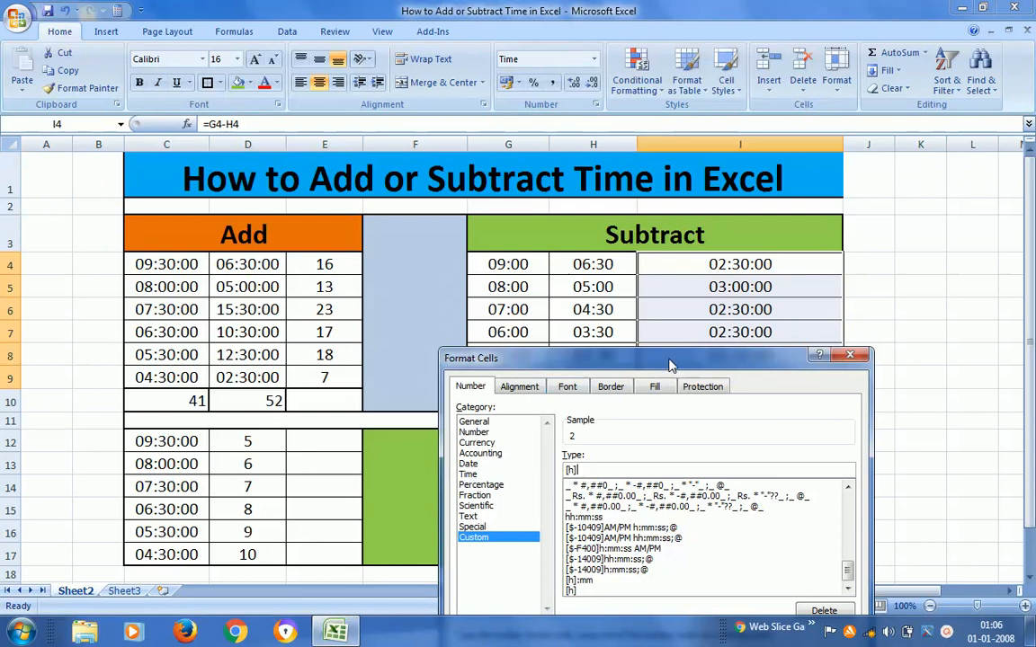
left_click_drag(665, 362, 250, 184)
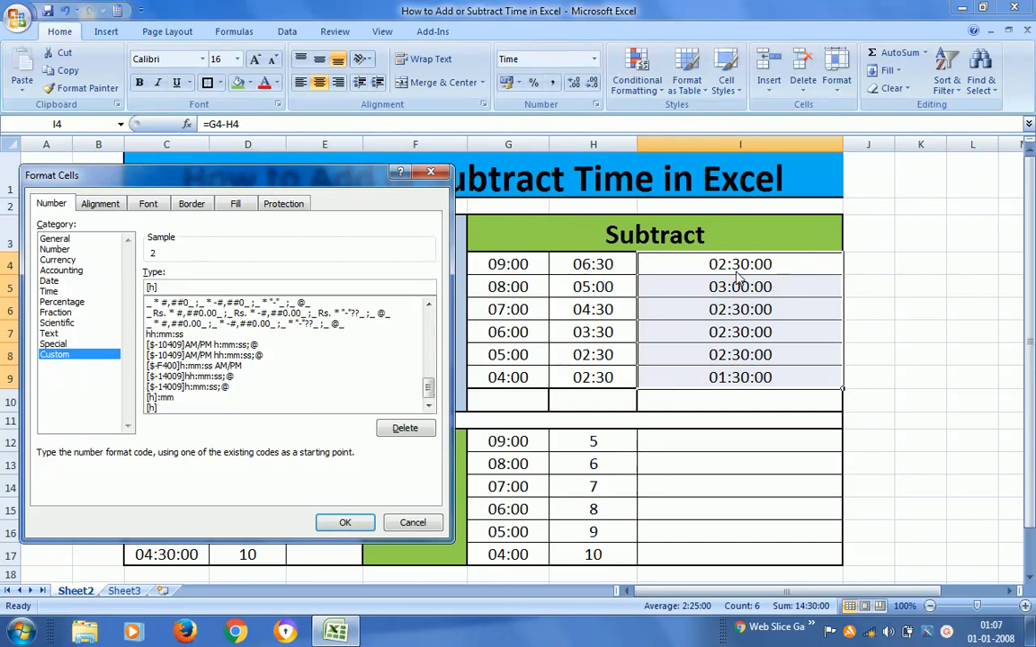
Apply the custom format hh:mm to cells I4 to I9, shortening the existing hh:mm:ss code.
left_click(167, 334)
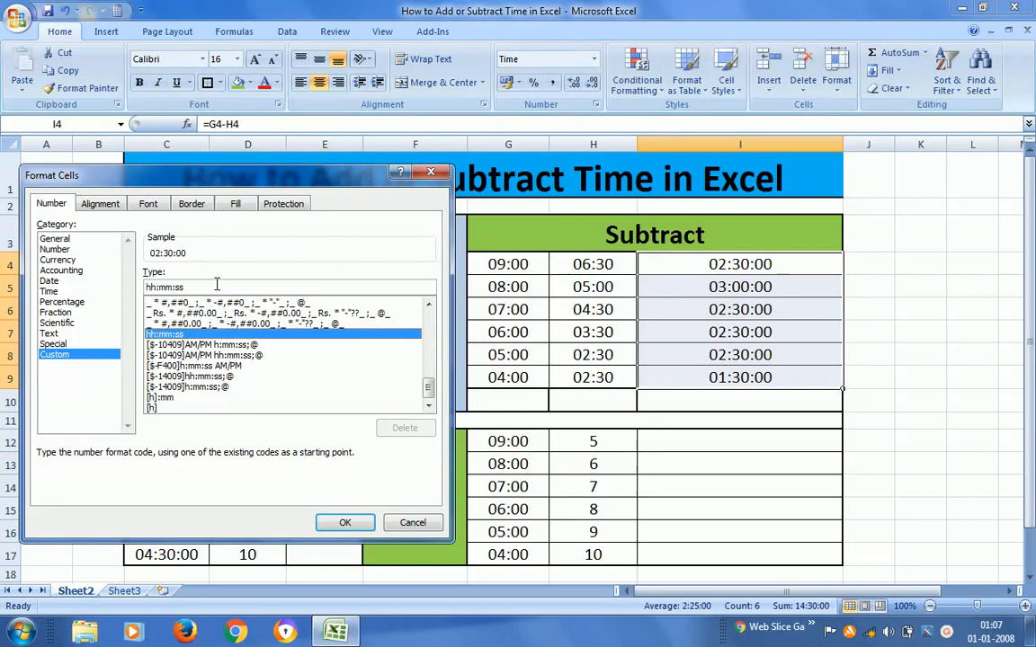
key("BackSpace")
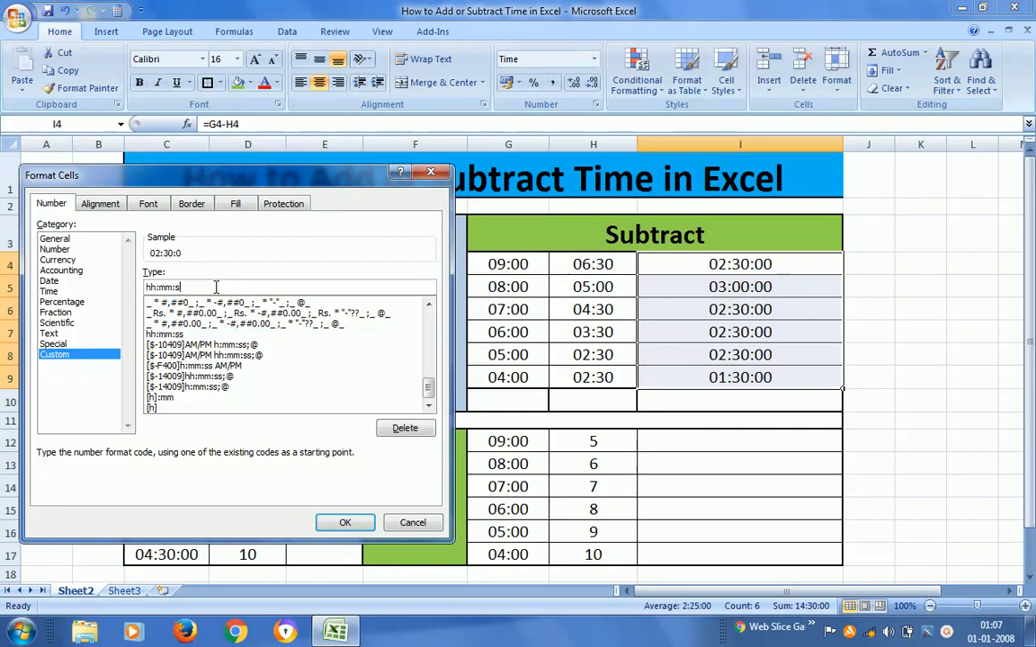
key("BackSpace")
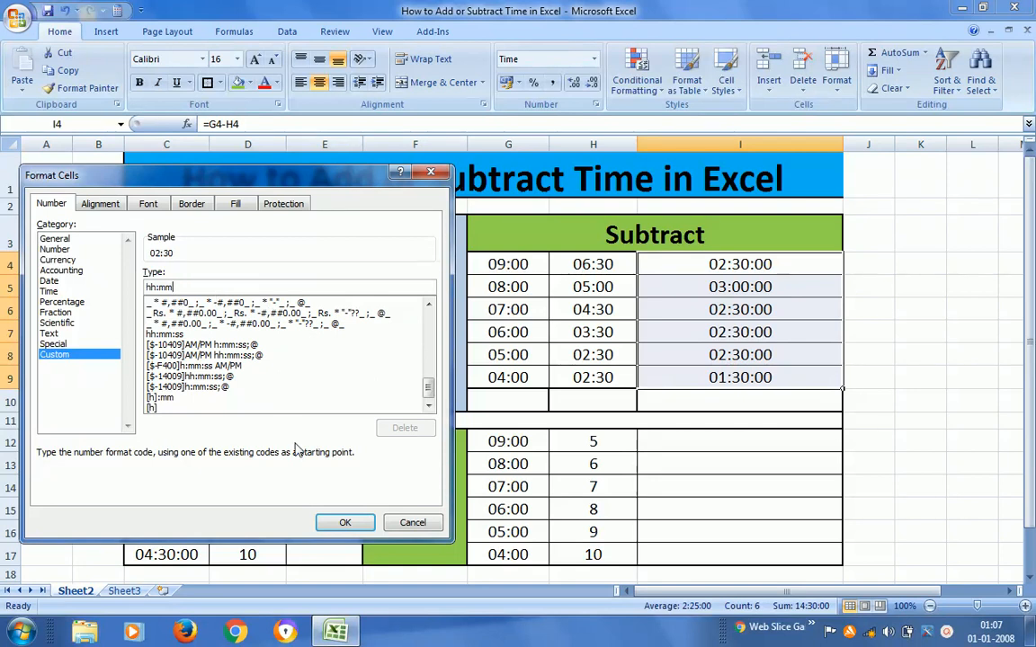
left_click(365, 529)
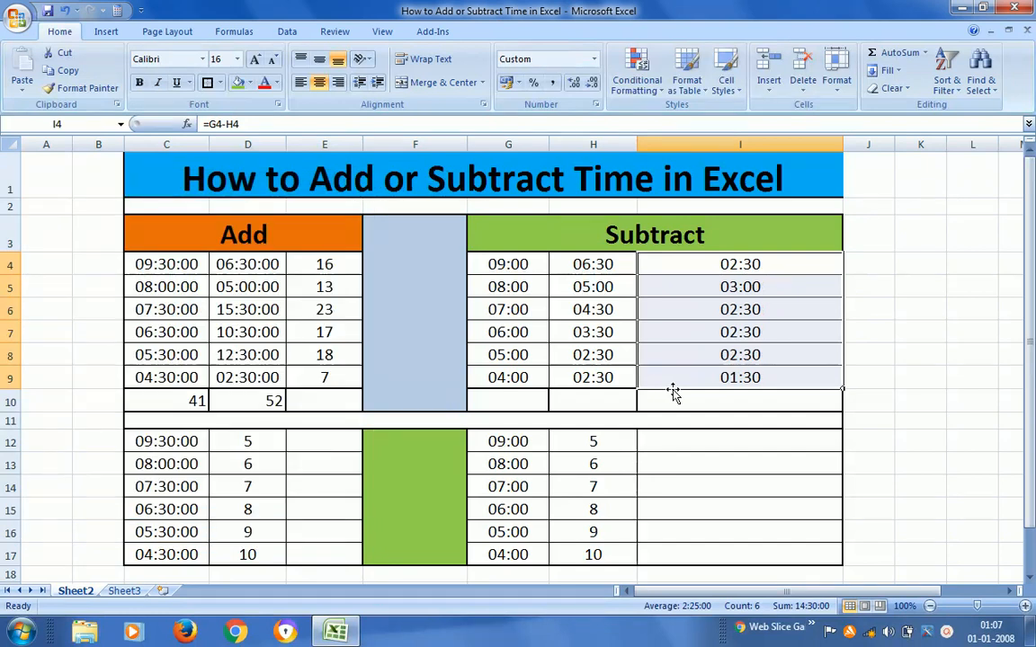
left_click(726, 413)
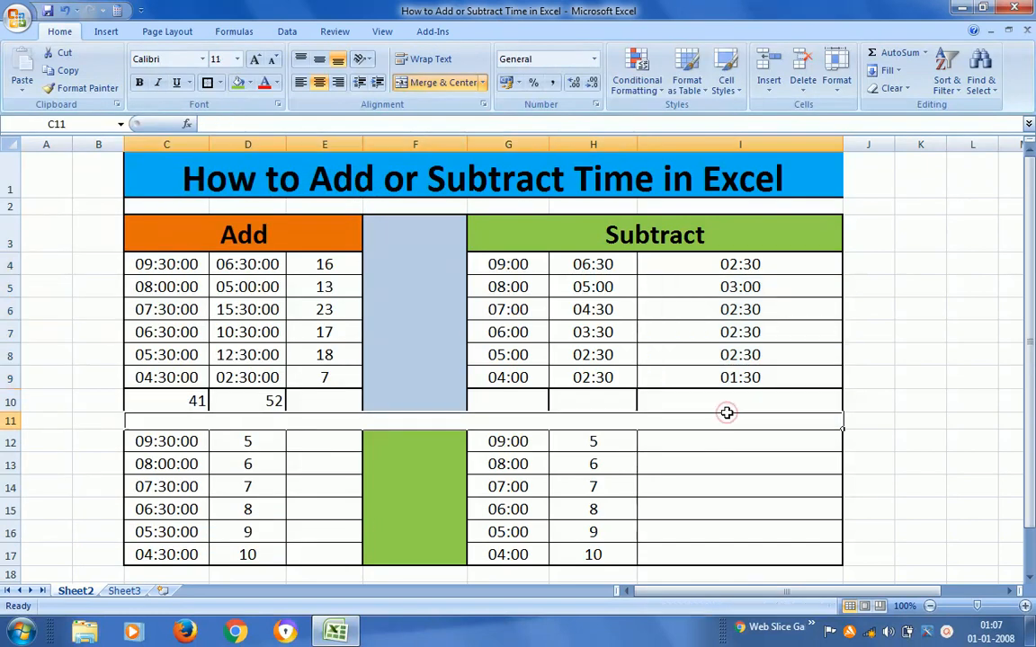
key("Left")
key("Left")
key("Right")
key("Right")
key("Right")
key("Right")
key("Left")
key("Left")
key("Left")
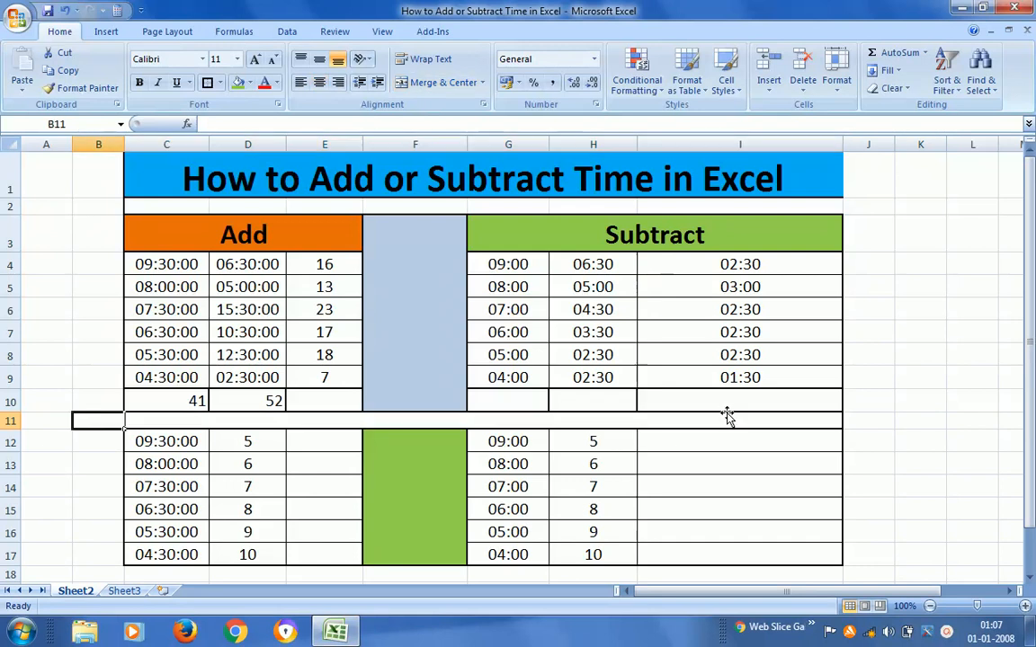
Total the times in G4 to G9 with a SUM formula in cell G10.
key("Right")
key("Up")
key("Left")
key("Right")
key("Right")
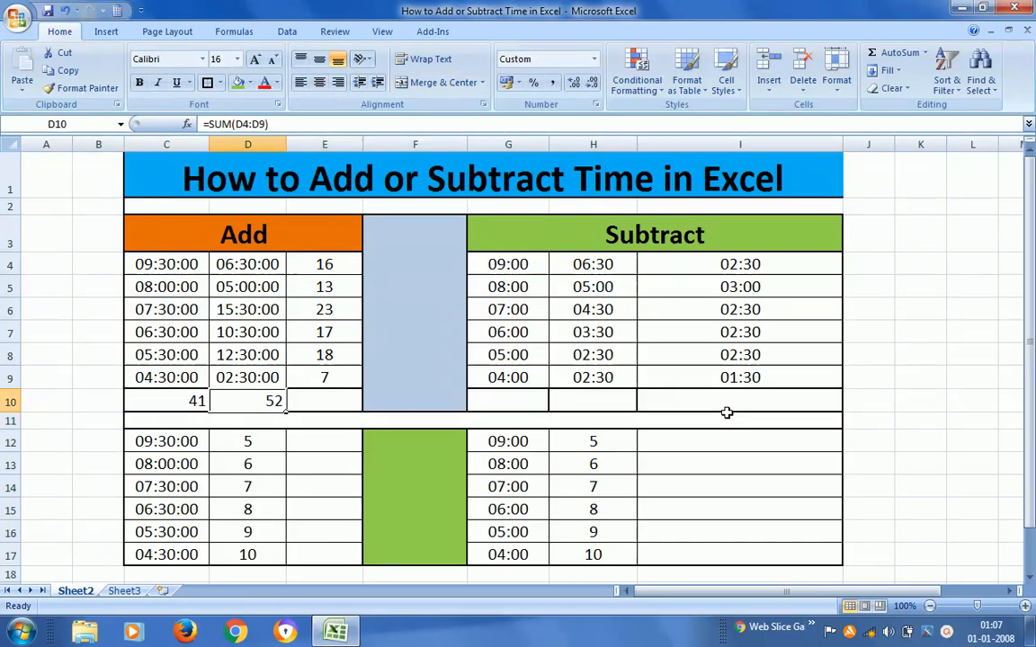
key("Right")
key("Right")
key("Right")
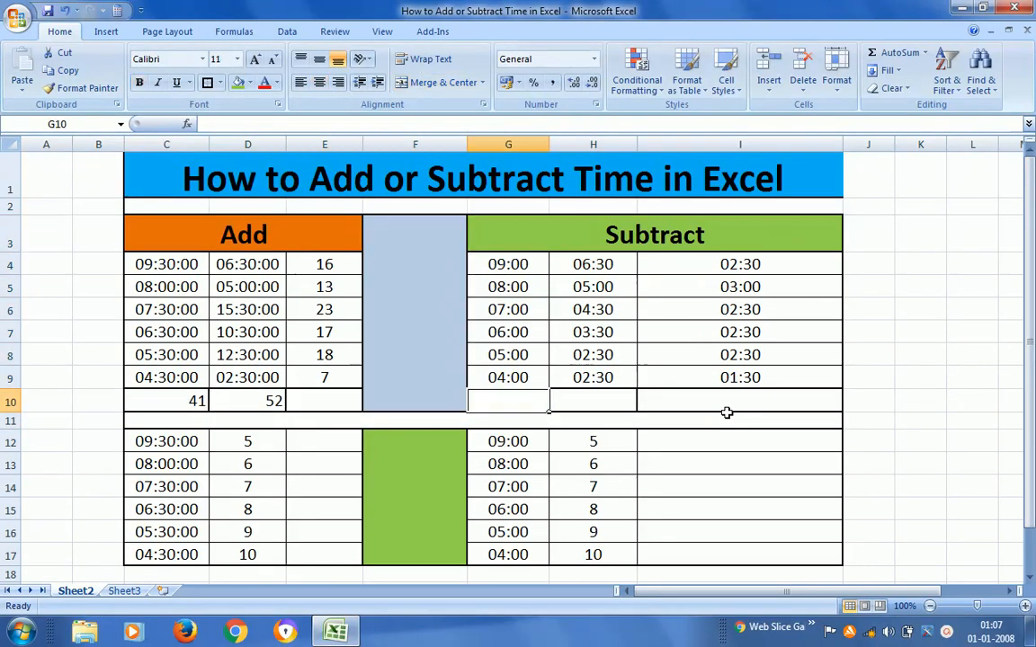
key("alt+equal")
key("Return")
key("Up")
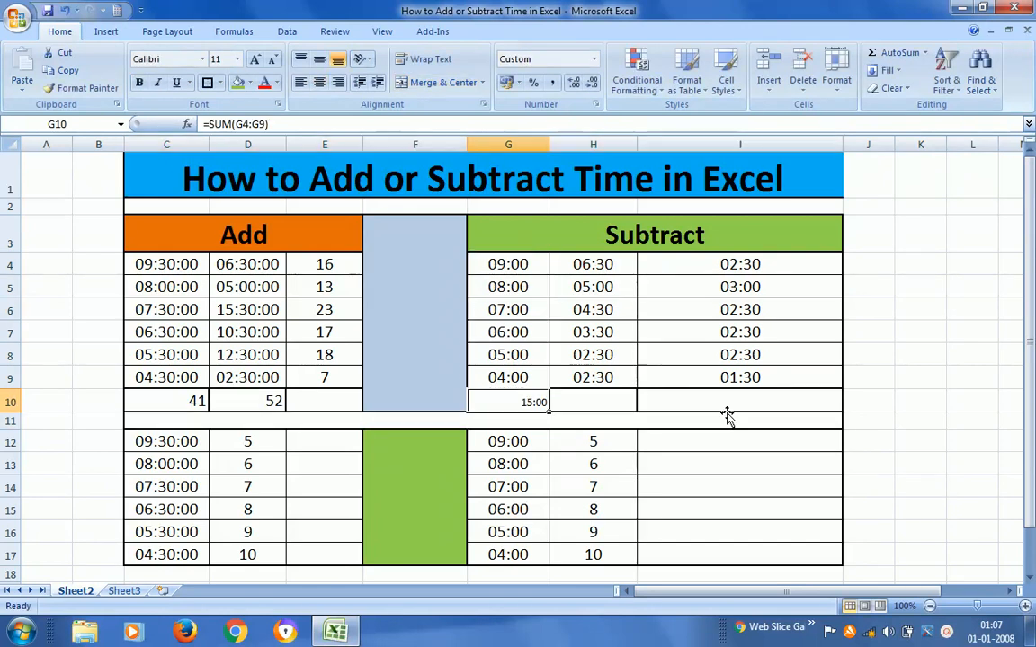
key("Left")
key("Right")
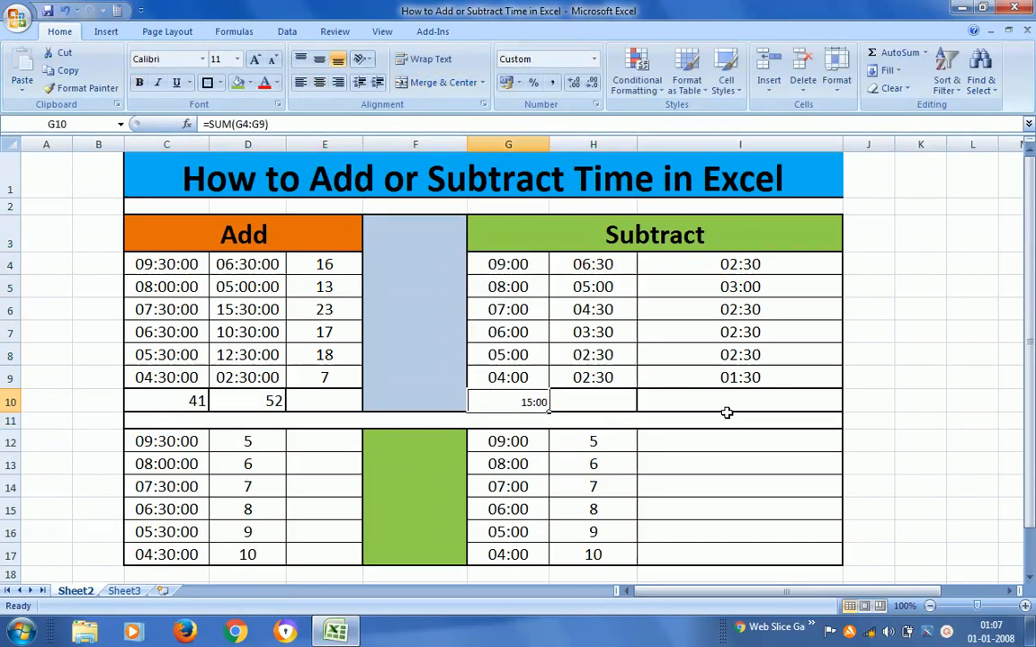
Copy the total formula from G10 into cells H10 and I10 of the Subtract table.
key("ctrl+c")
key("Right")
key("ctrl+v")
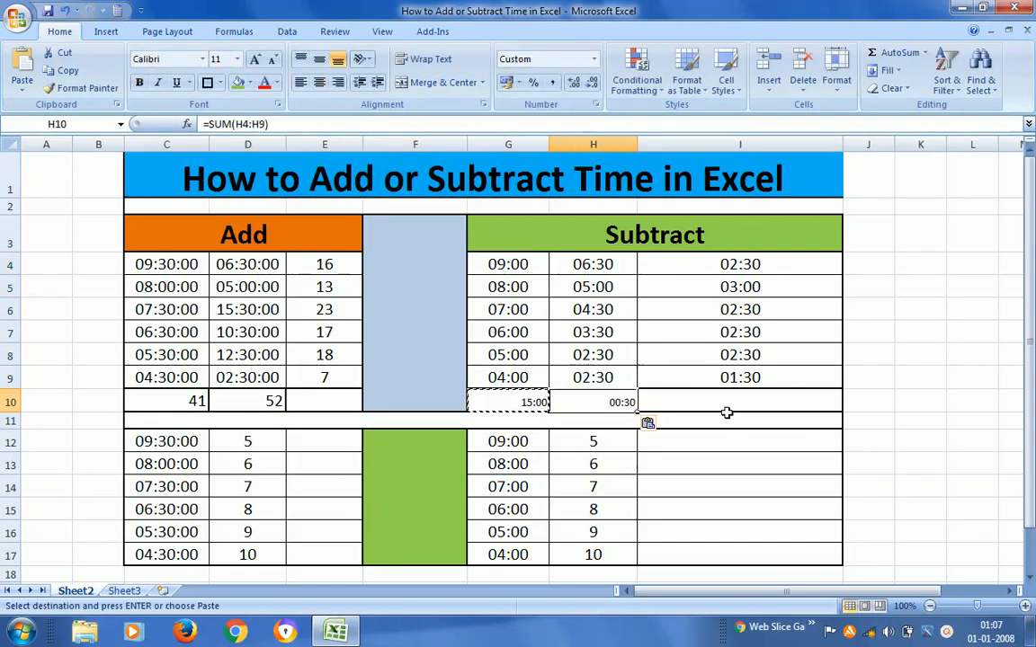
key("Escape")
key("ctrl+c")
key("Right")
key("ctrl+v")
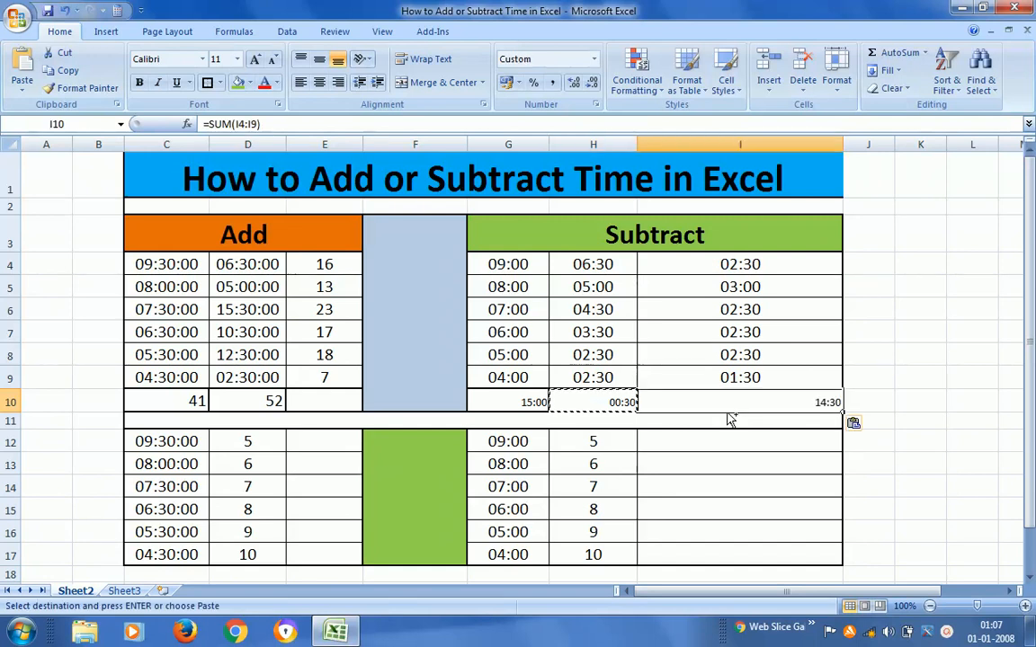
key("Escape")
Center the totals in cells G10 to I10 and set their font size to 16.
key("Left")
key("Left")
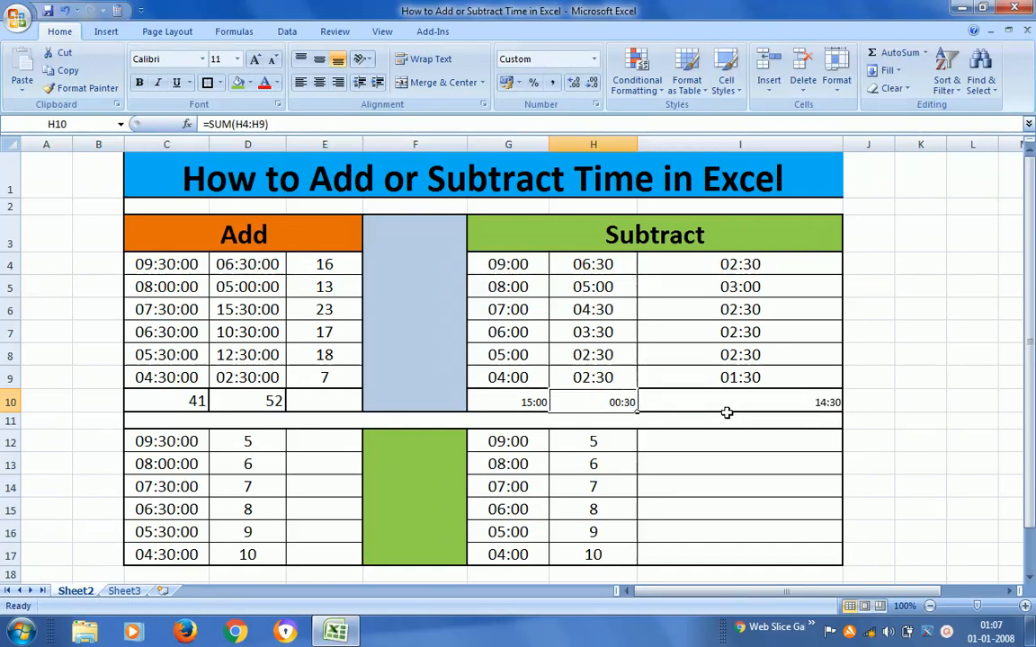
key("shift+Right")
left_click_drag(726, 413, 725, 414)
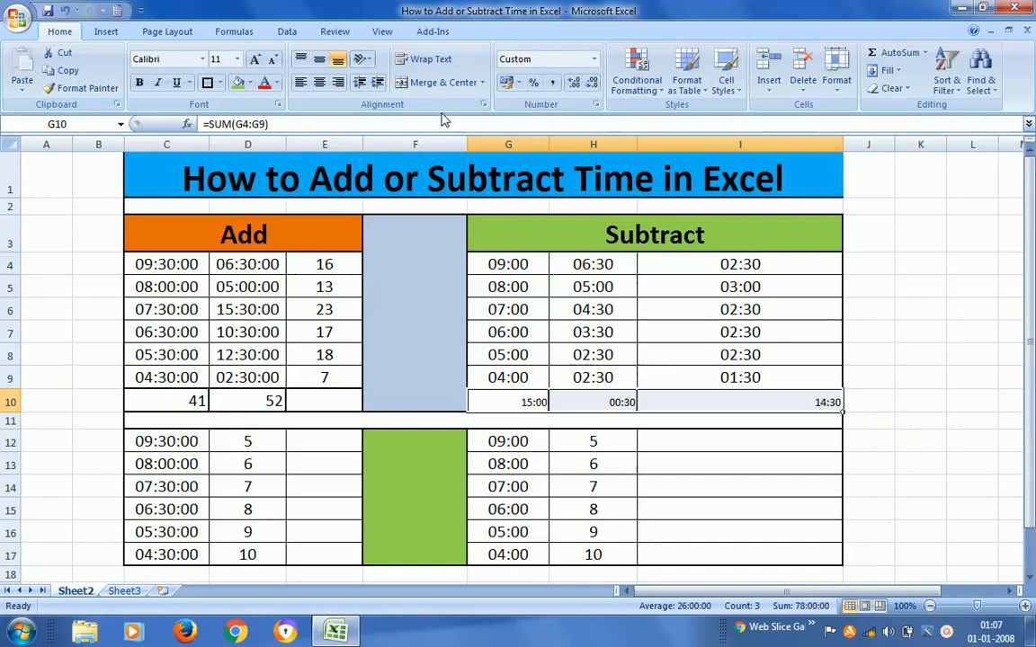
left_click(319, 82)
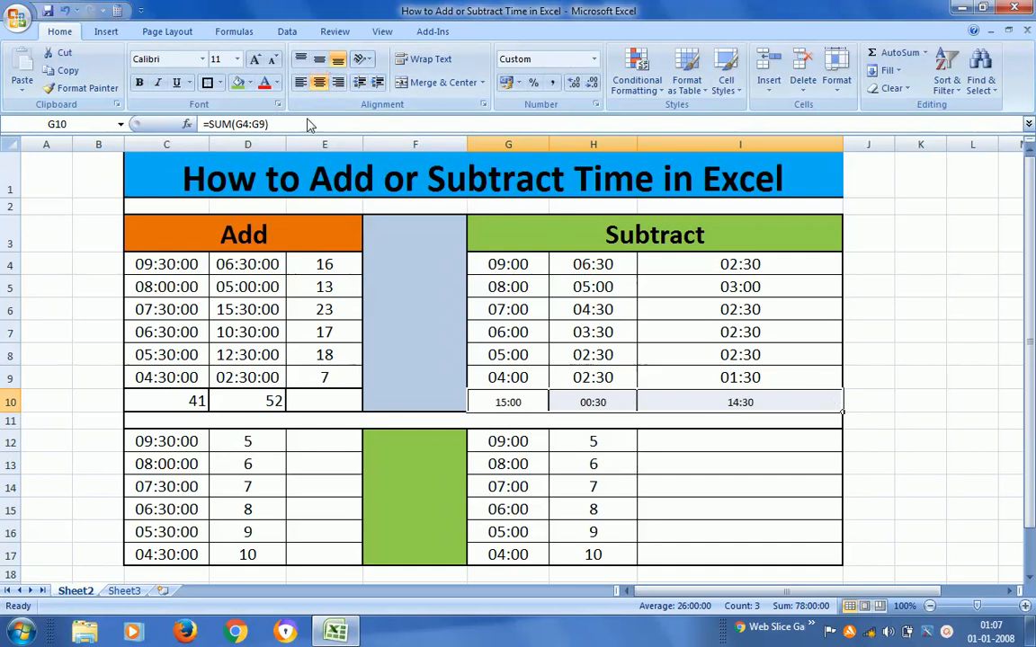
left_click(236, 59)
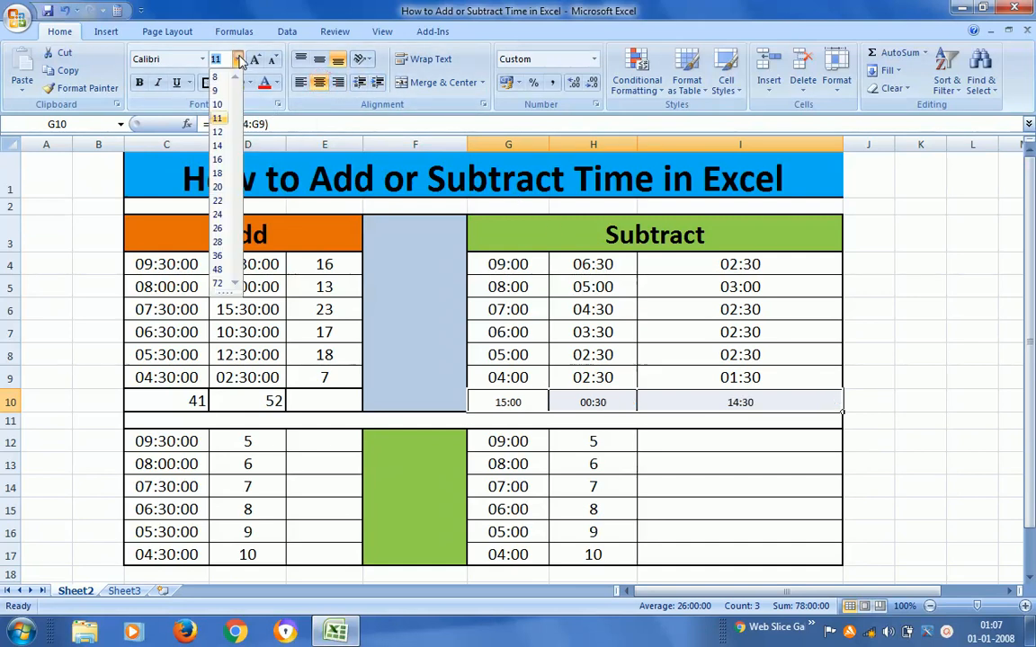
left_click(218, 160)
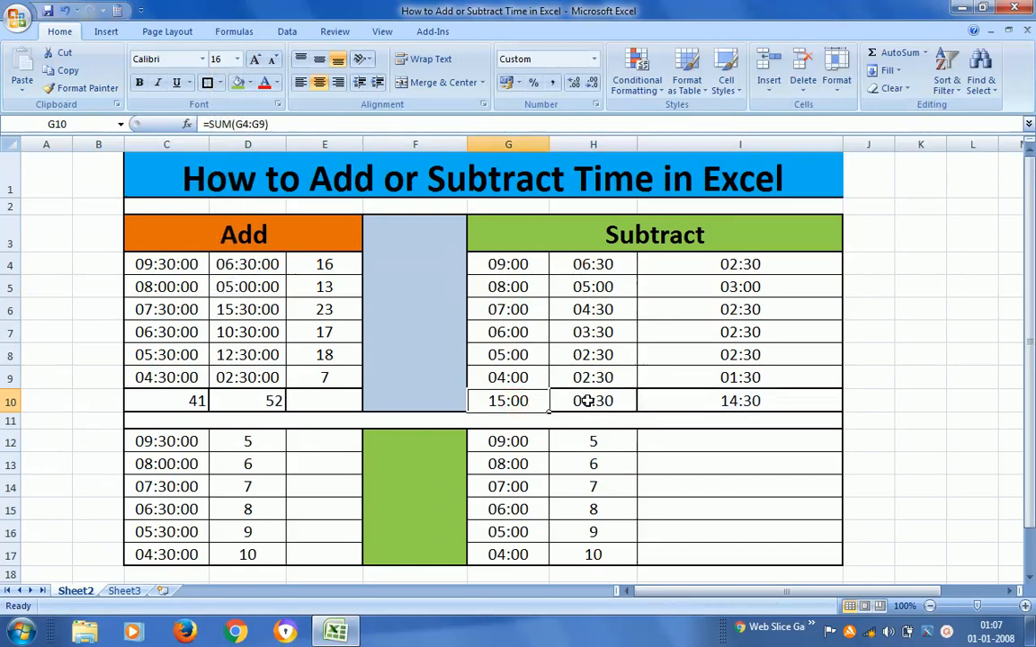
Pick the custom number format [h]:mm:ss for the totals in cells G10 to I10.
left_click(586, 401)
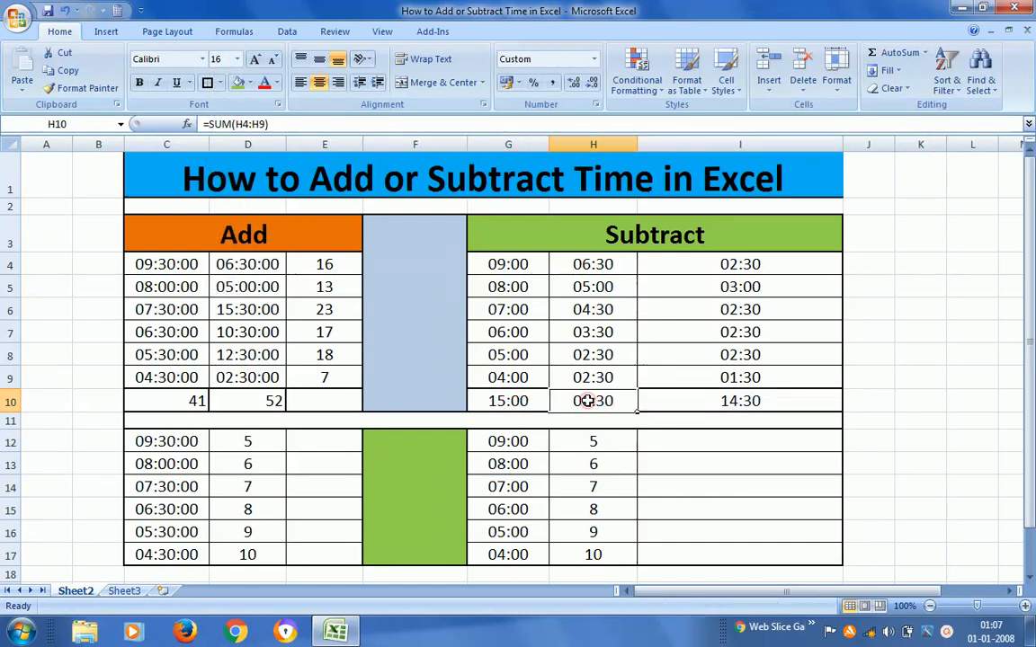
left_click(715, 400)
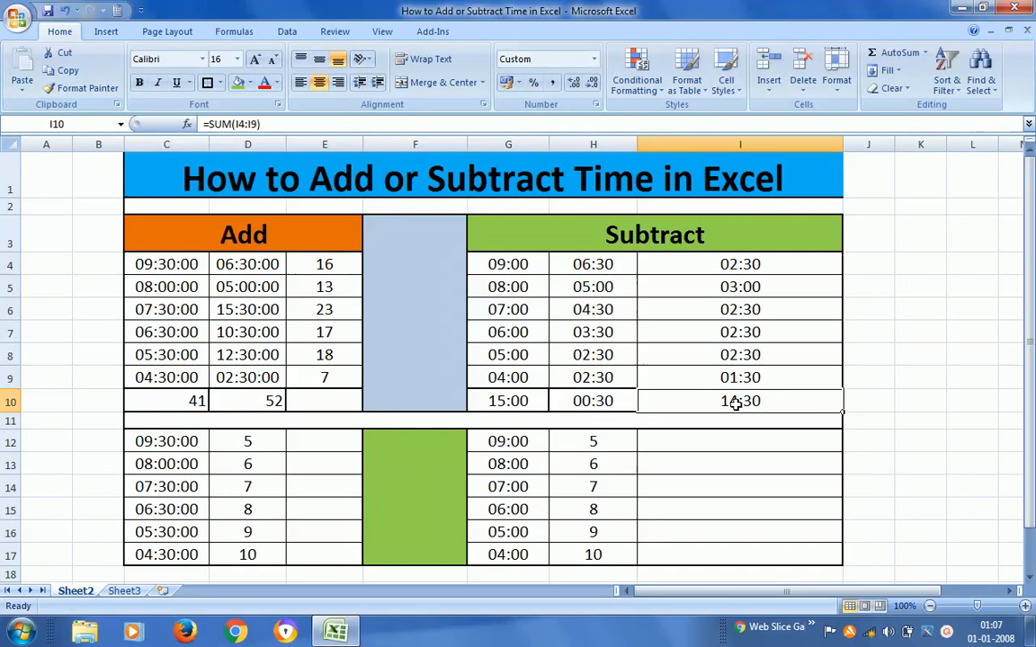
left_click(524, 403)
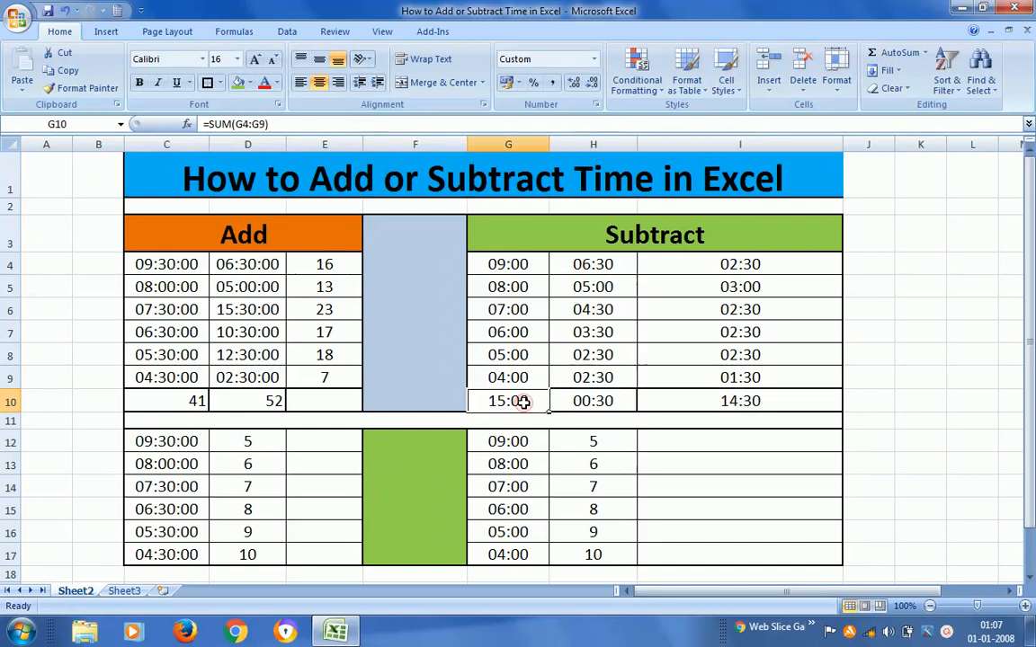
key("shift+Right")
key("shift+Right")
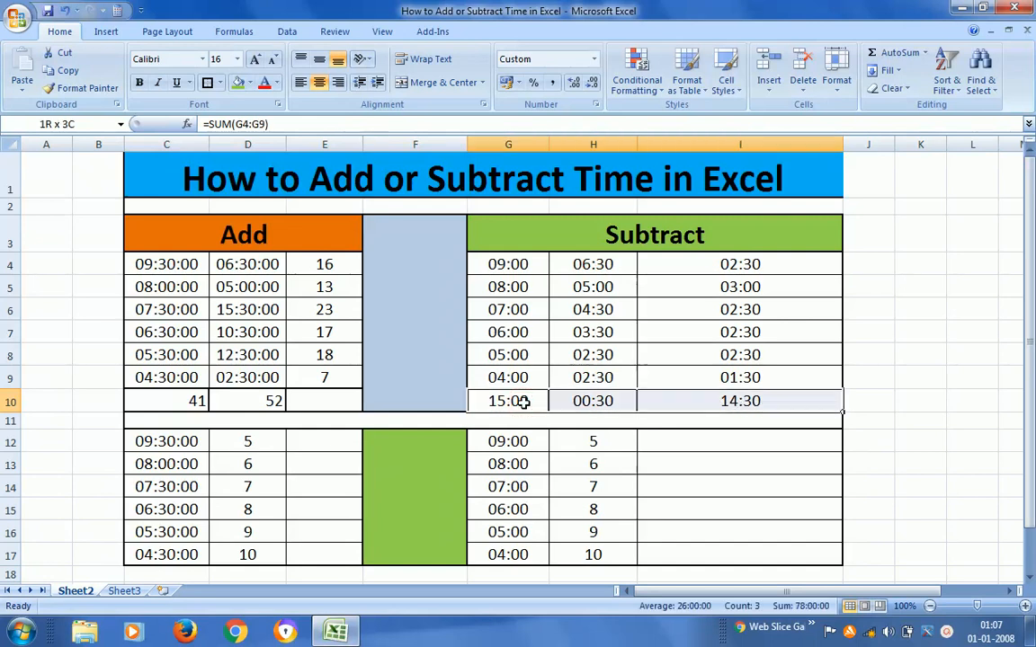
right_click(599, 405)
left_click(673, 342)
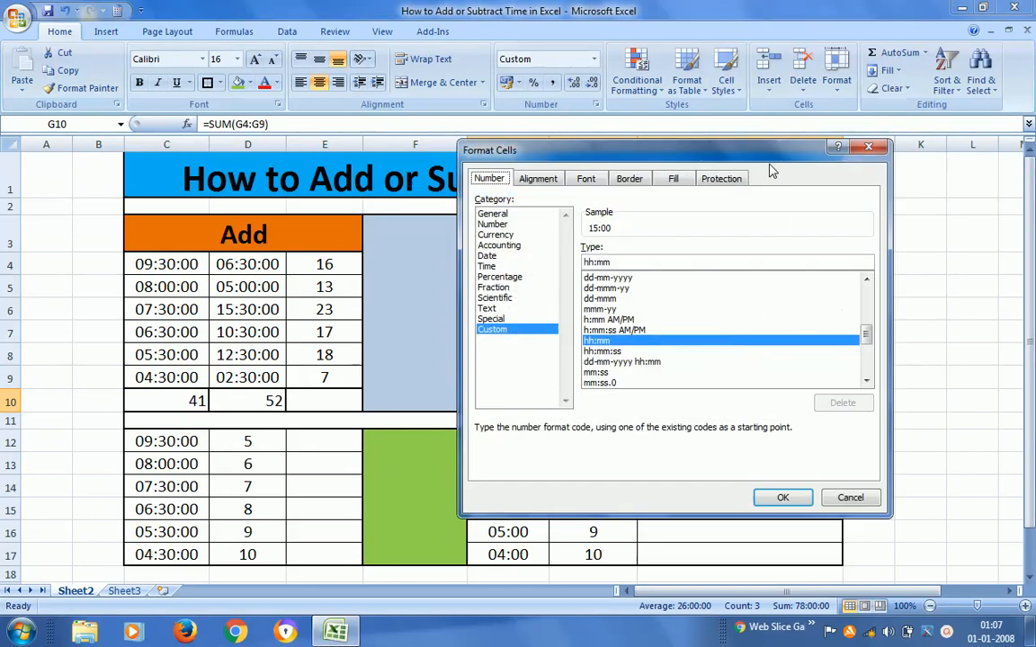
left_click_drag(769, 153, 829, 7)
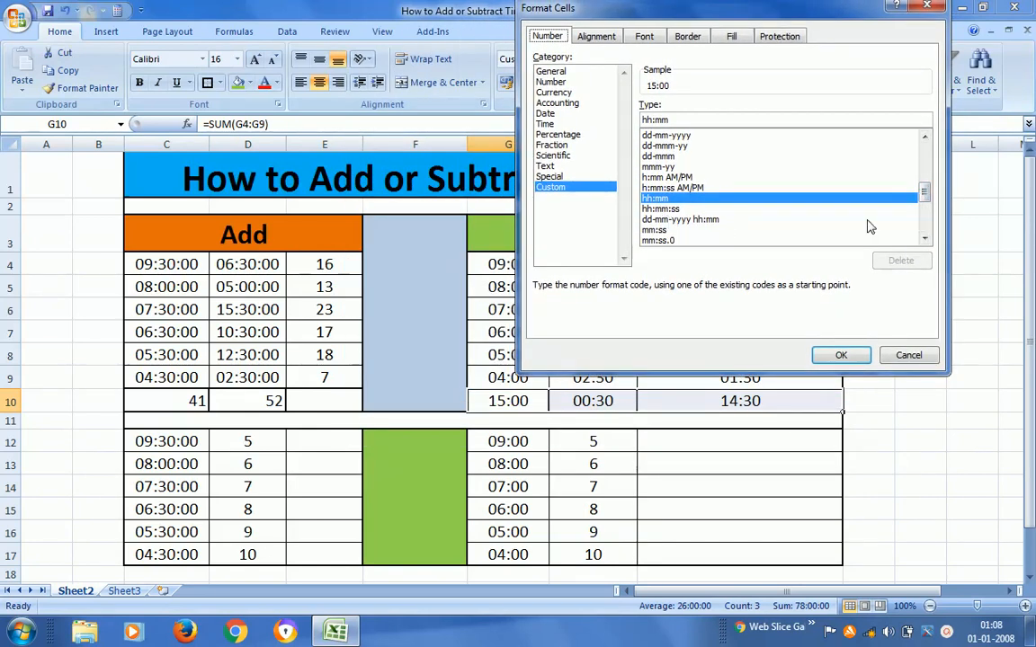
mouse_move(923, 199)
left_mouse_down()
mouse_move(928, 233)
mouse_move(925, 160)
mouse_move(923, 210)
left_mouse_up()
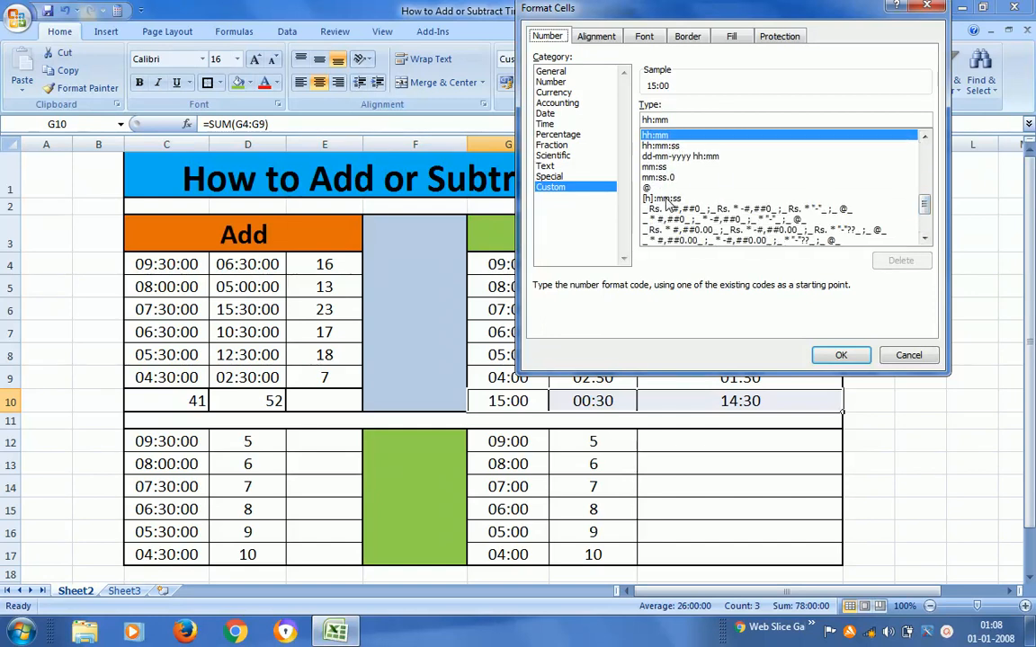
left_click(667, 199)
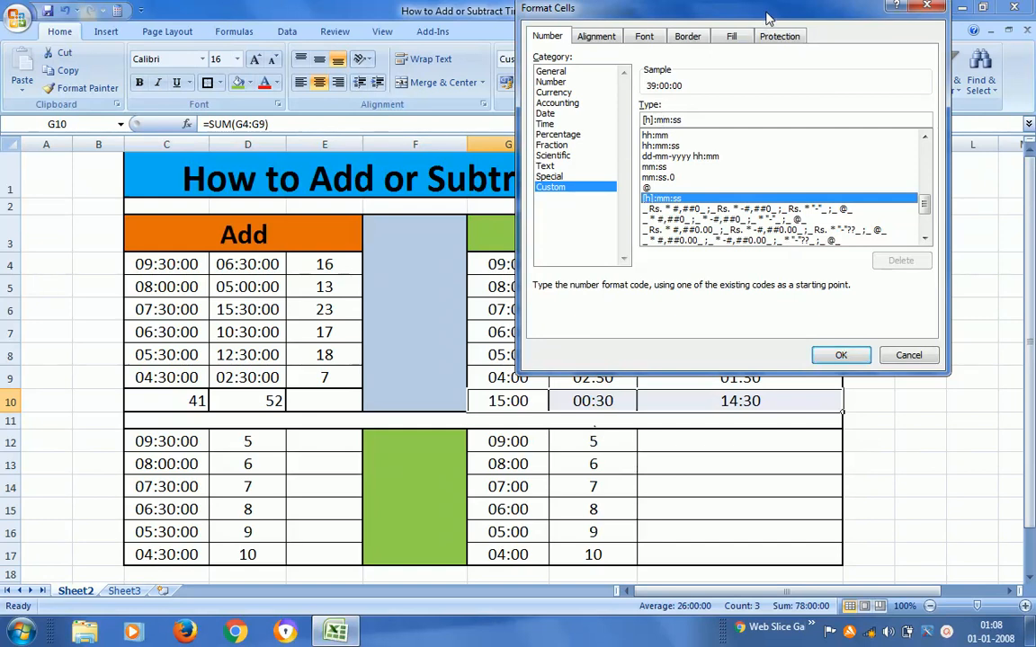
Shorten the format code to [h]:mm and apply it to the totals in G10 to I10.
left_click_drag(737, 16, 192, 171)
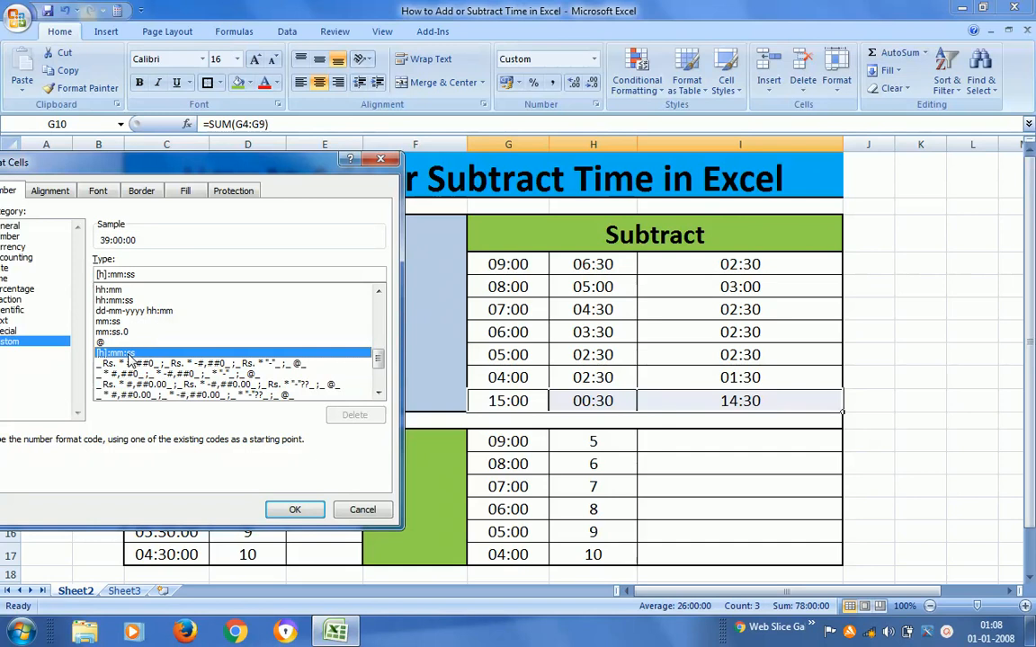
left_click(140, 275)
key("BackSpace")
key("BackSpace")
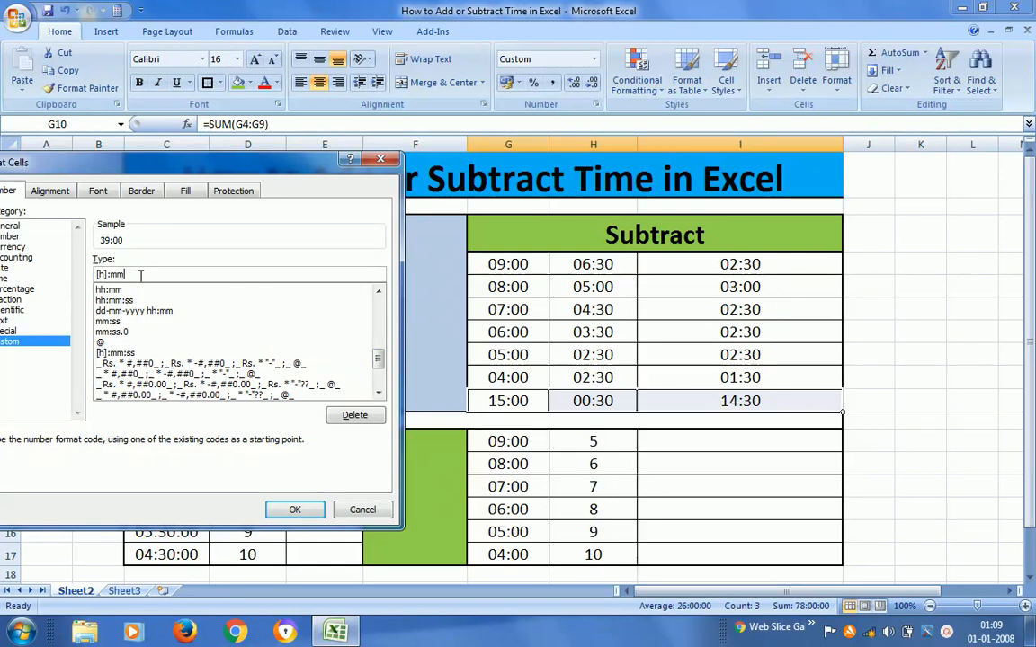
left_click(294, 511)
left_click(576, 405)
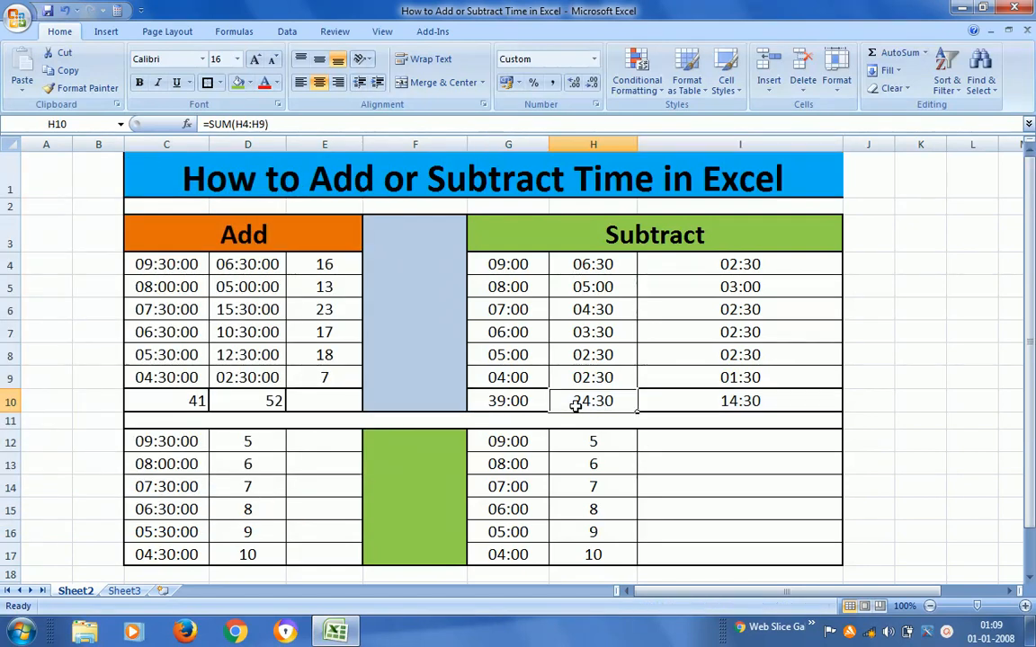
left_click(516, 400)
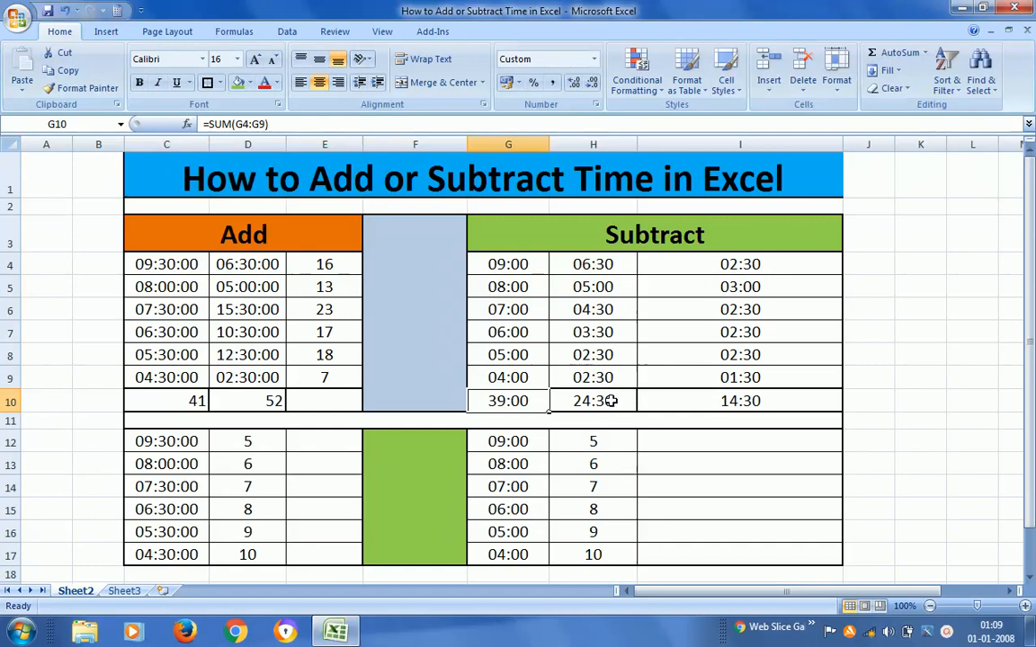
Enter the plain hour values 9, 8, 7, 6, 5 and 4 in cells K4 to K9.
left_click(509, 266)
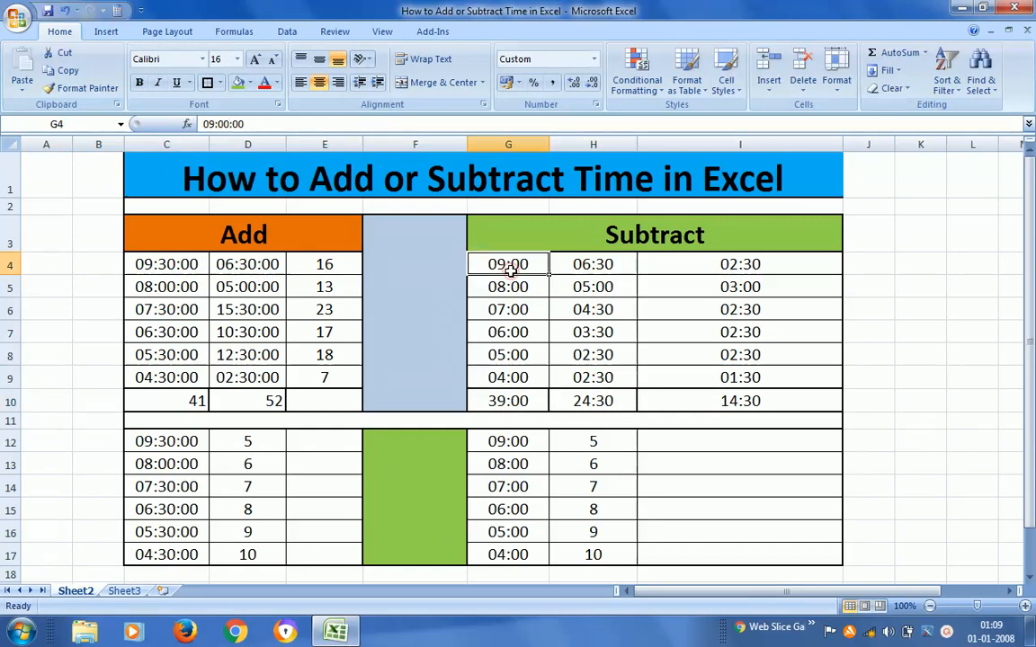
left_click(926, 264)
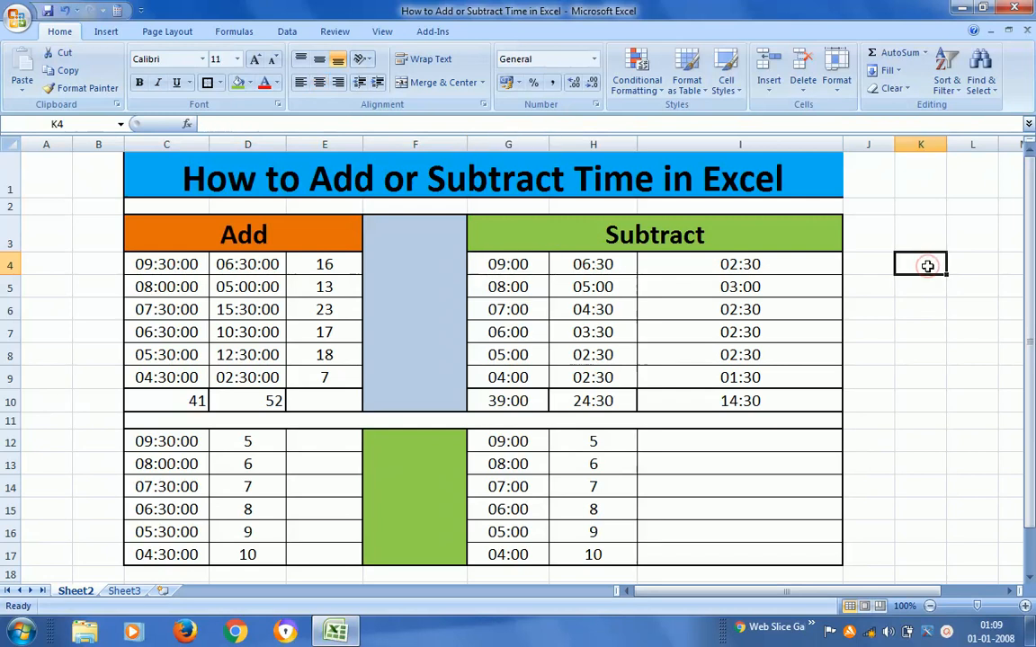
type("9")
key("Return")
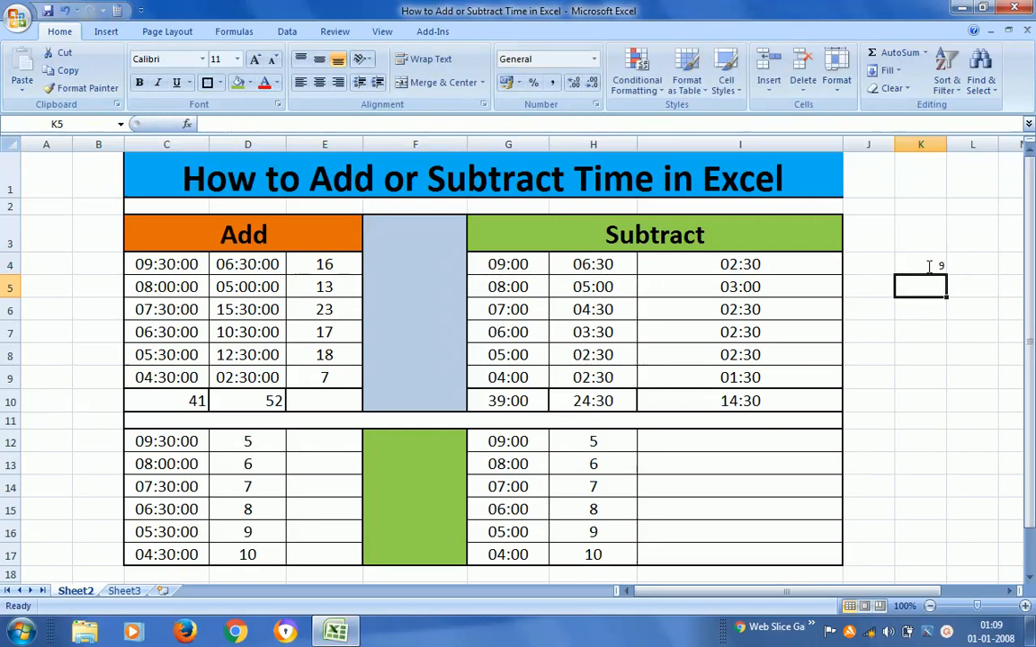
type("8")
key("Return")
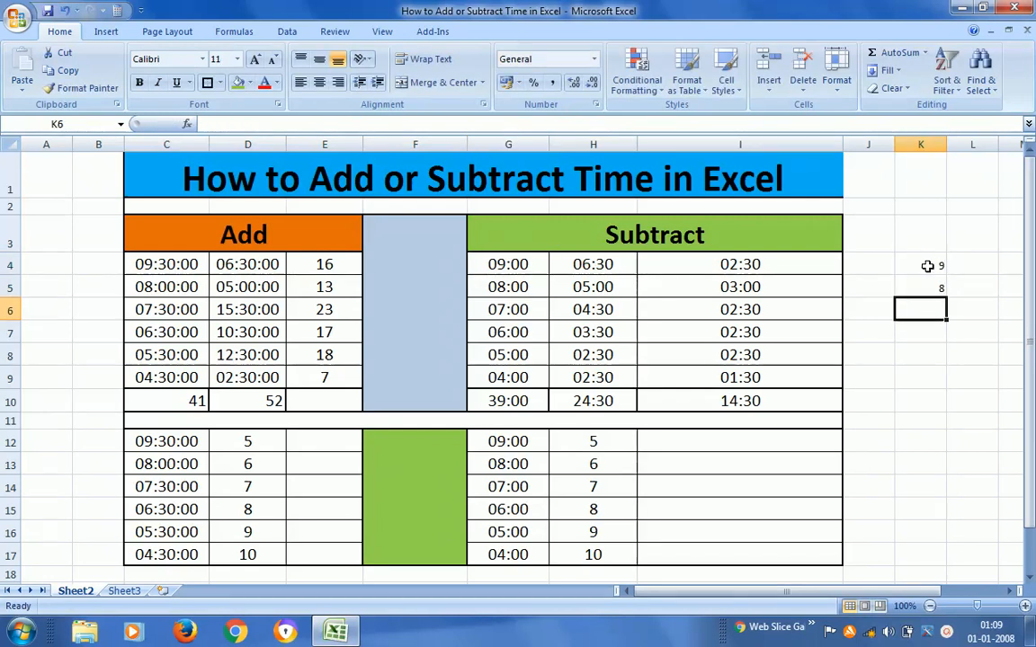
type("7")
key("Return")
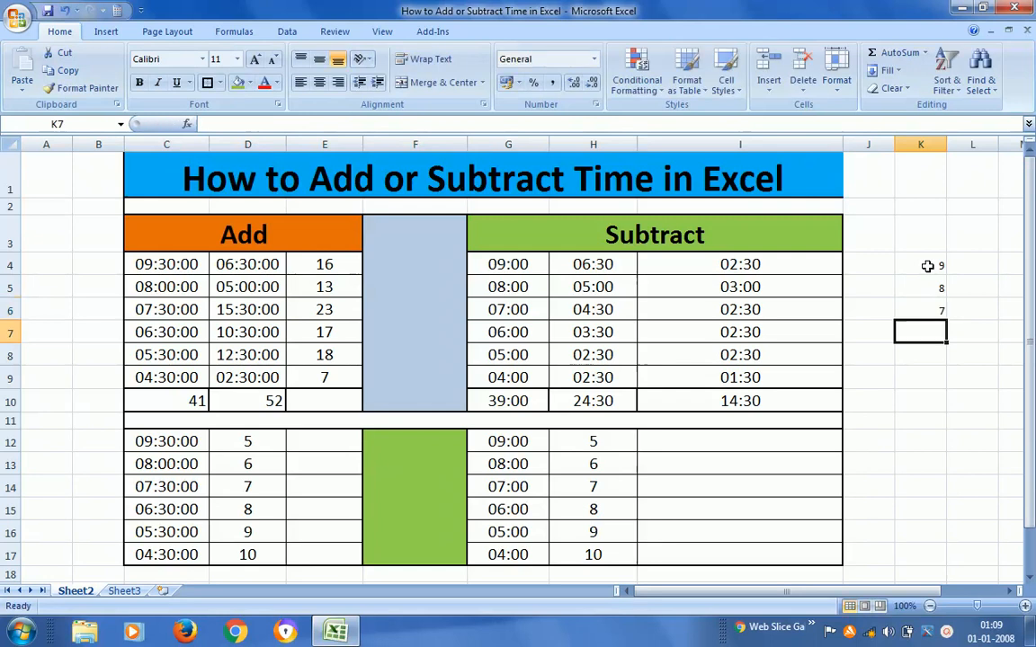
type("6")
key("Return")
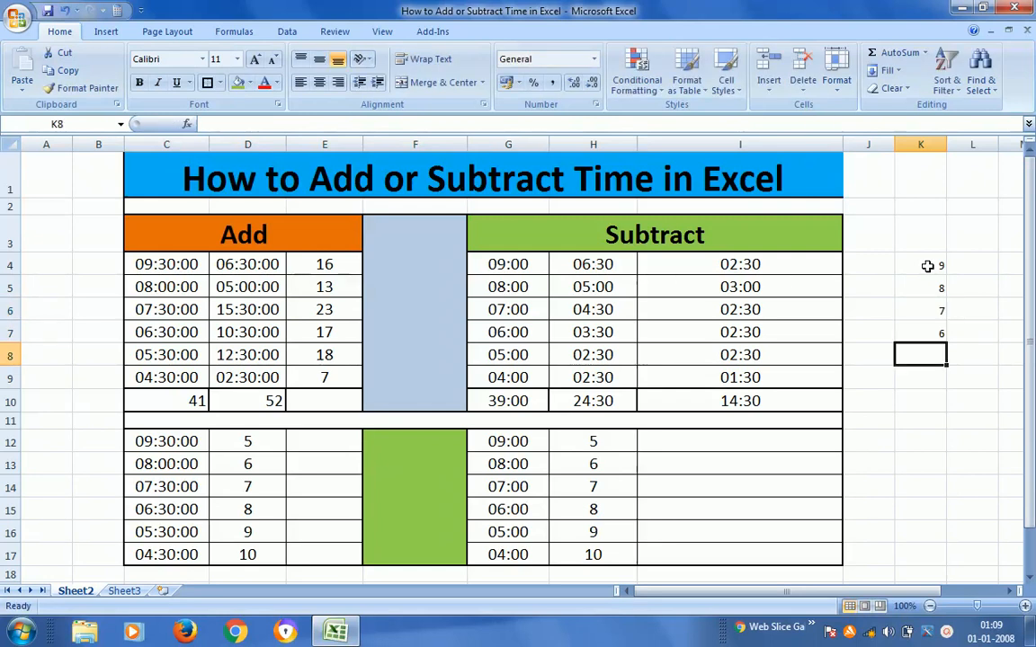
type("5")
key("Return")
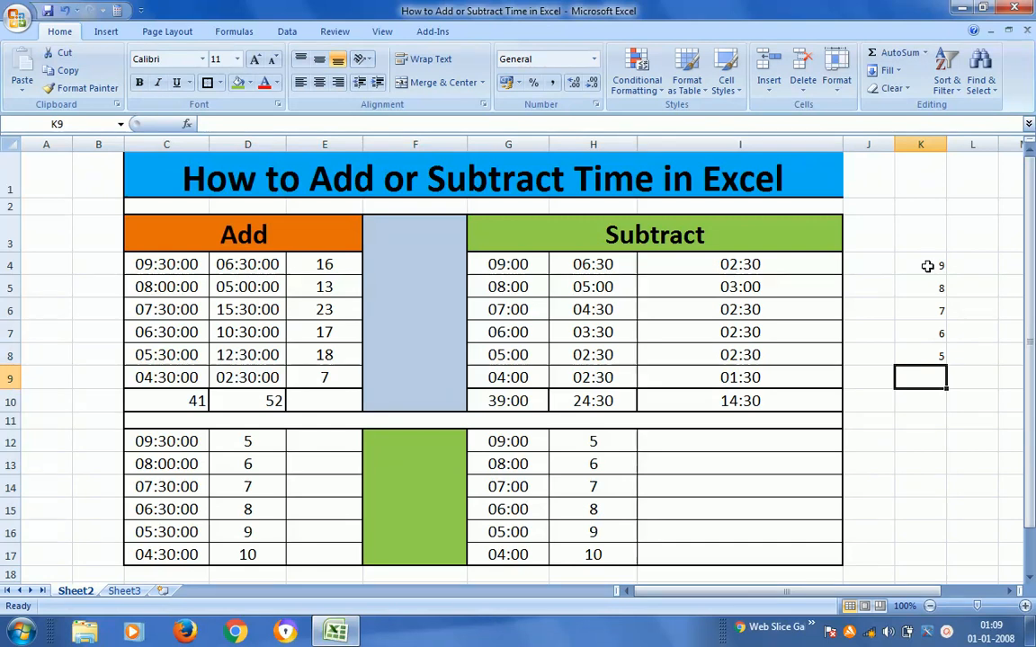
type("4")
key("ctrl+Return")
Select cells K4 to K9 and read their sum to check the total of the times in column G.
key("Up")
key("Up")
key("Up")
key("Up")
key("Up")
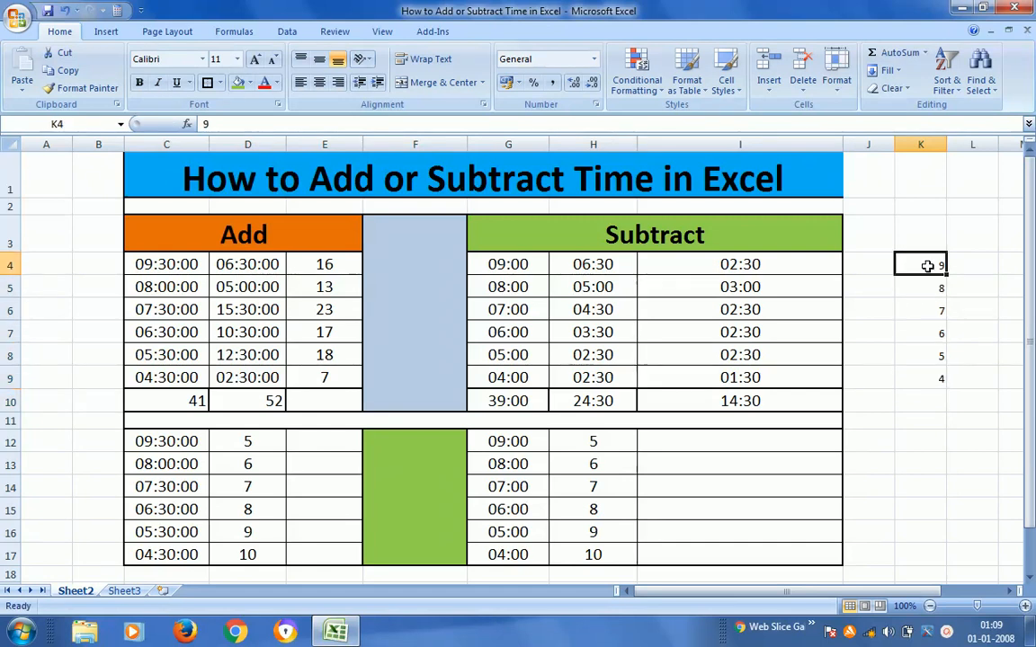
key("shift+Down")
key("shift+Down")
key("shift+Down")
key("shift+Down")
key("shift+Down")
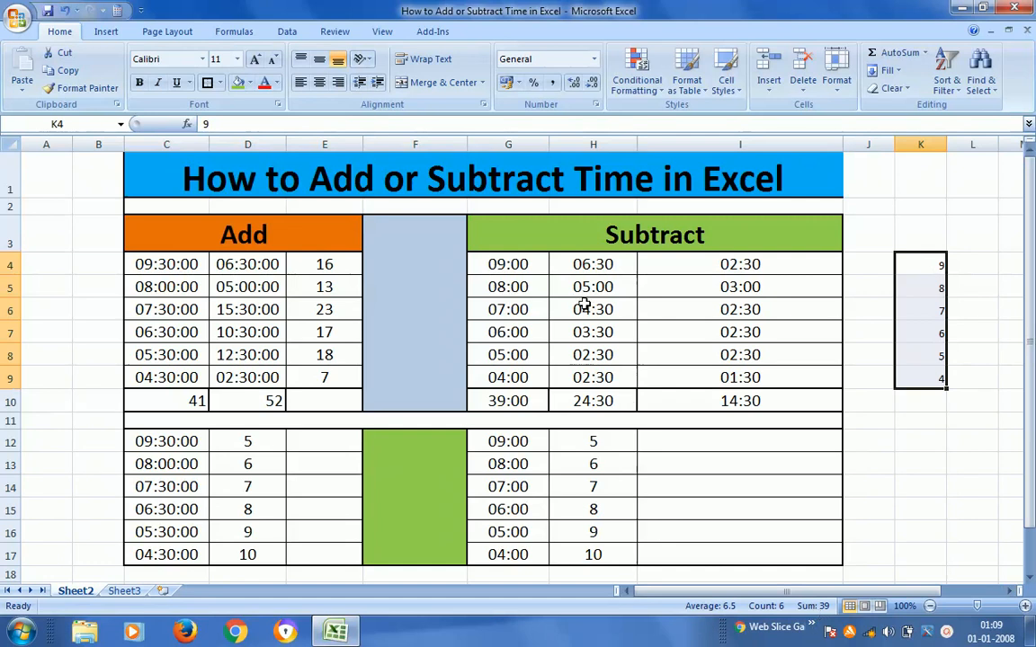
left_click(604, 279)
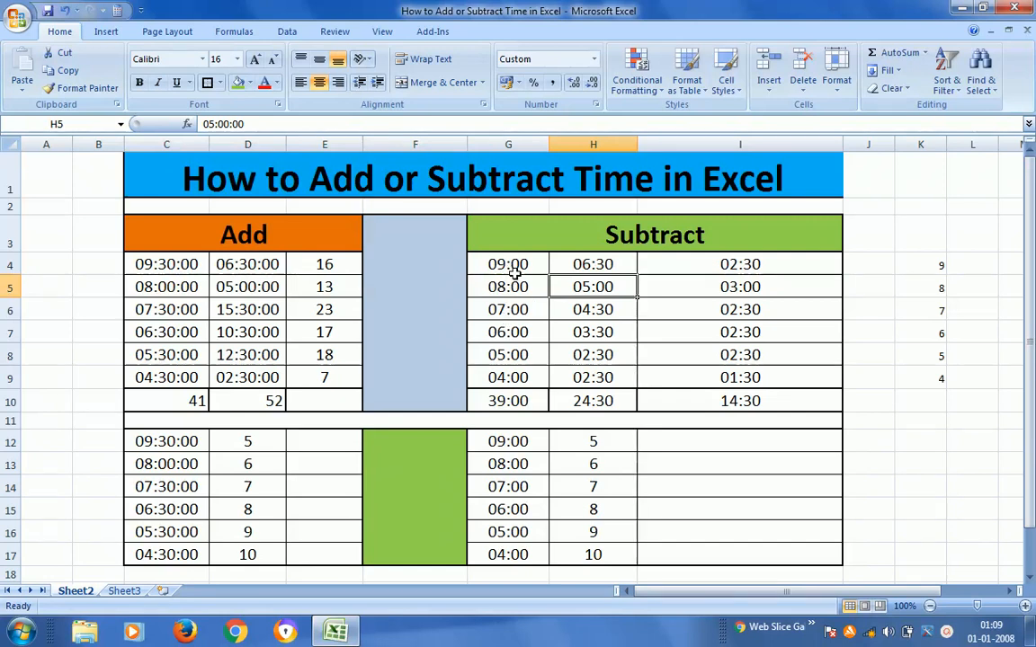
Shorten the custom number format of the total in G10 to [h] to show hours only.
left_click(513, 402)
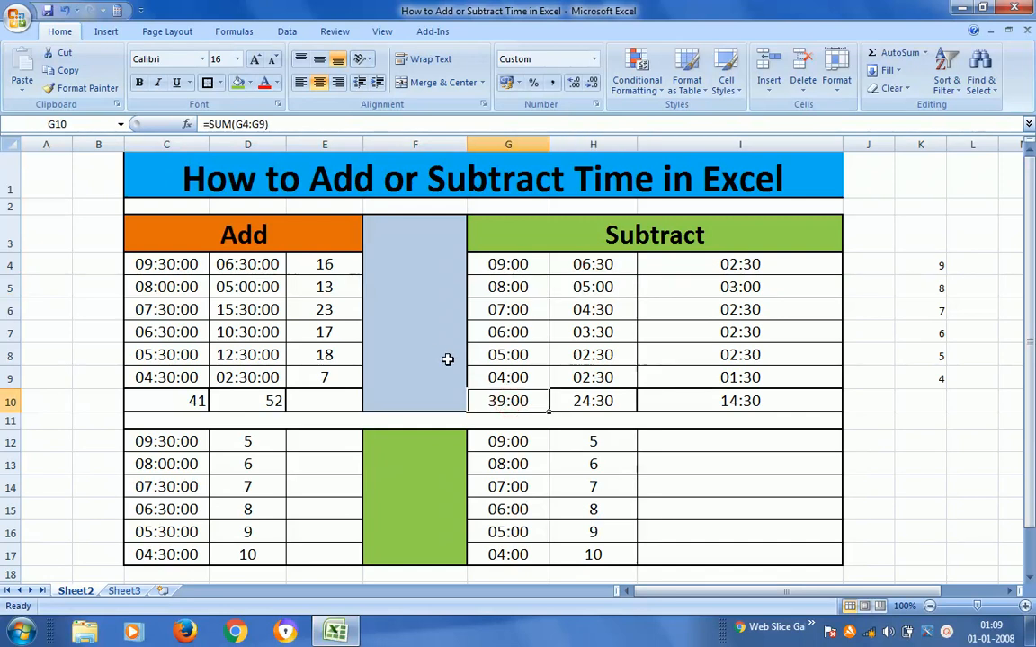
right_click(508, 409)
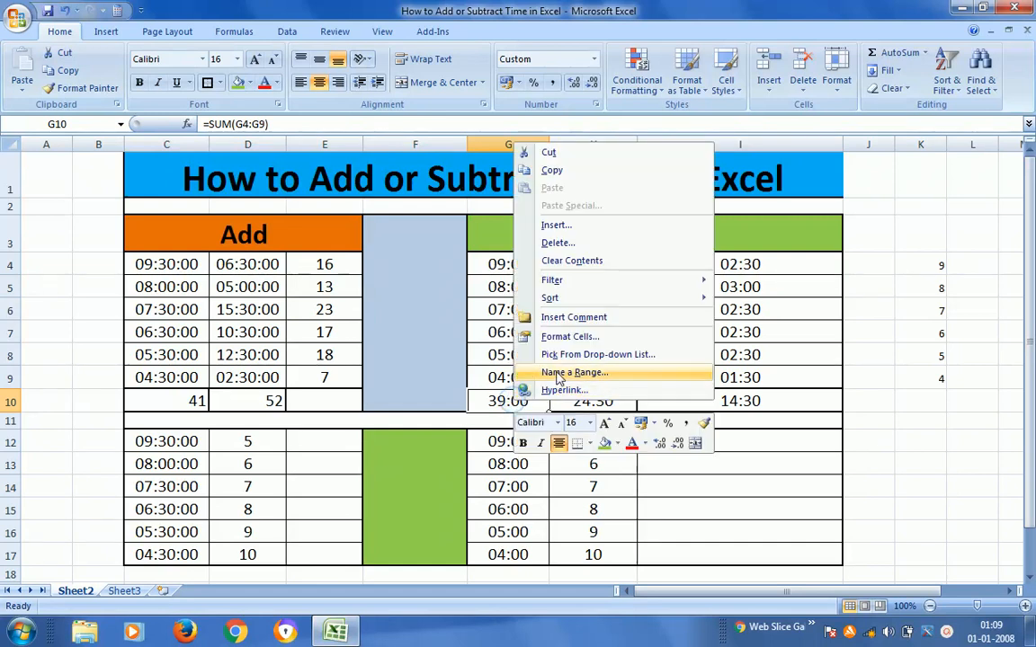
left_click(572, 338)
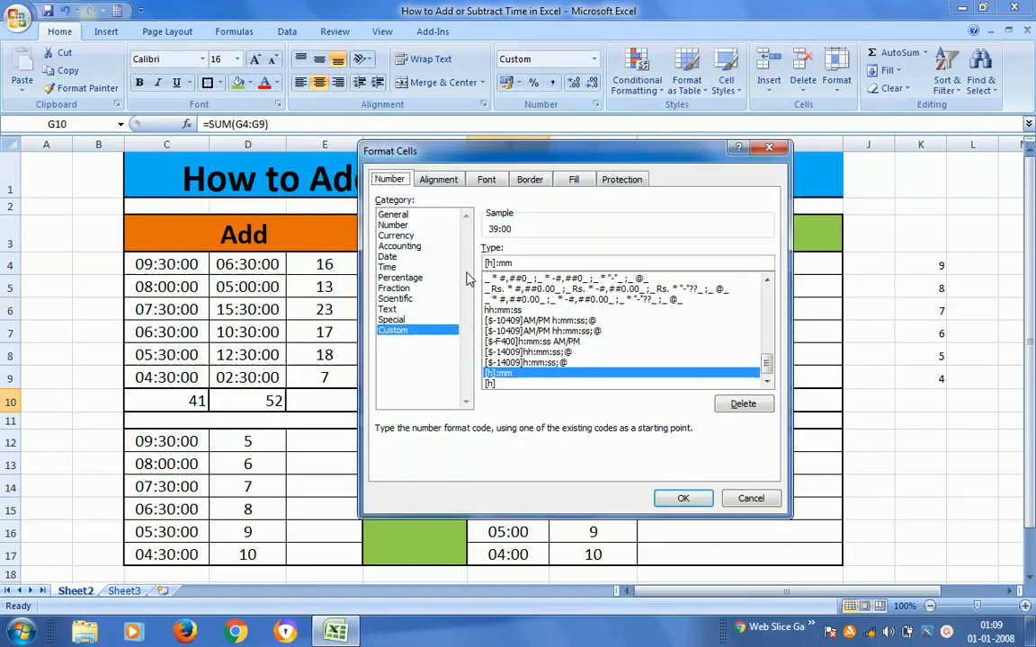
left_click(517, 262)
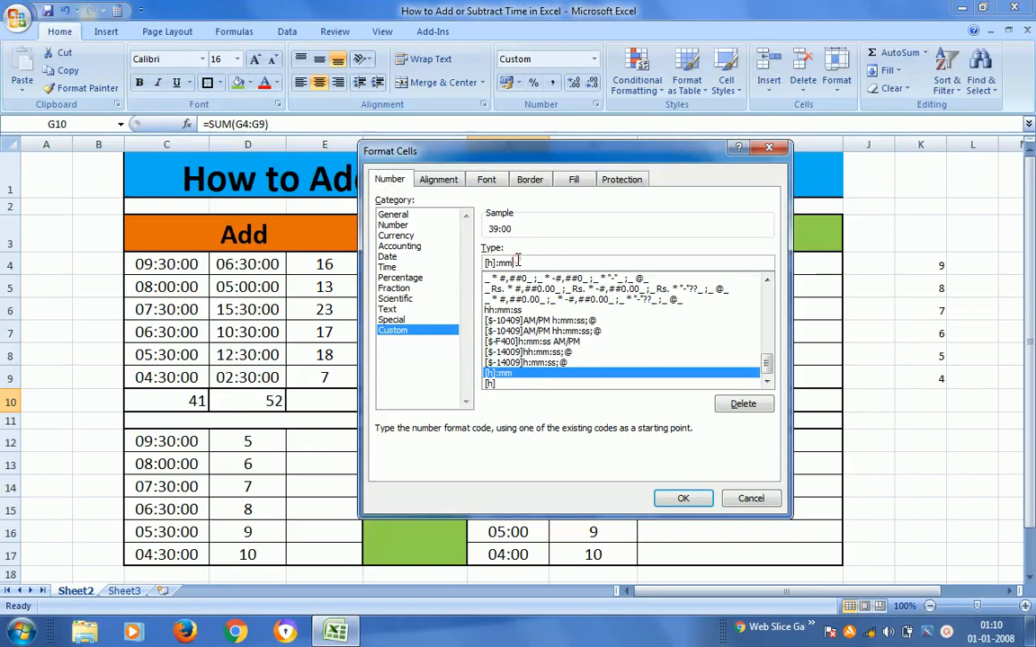
key("BackSpace")
key("BackSpace")
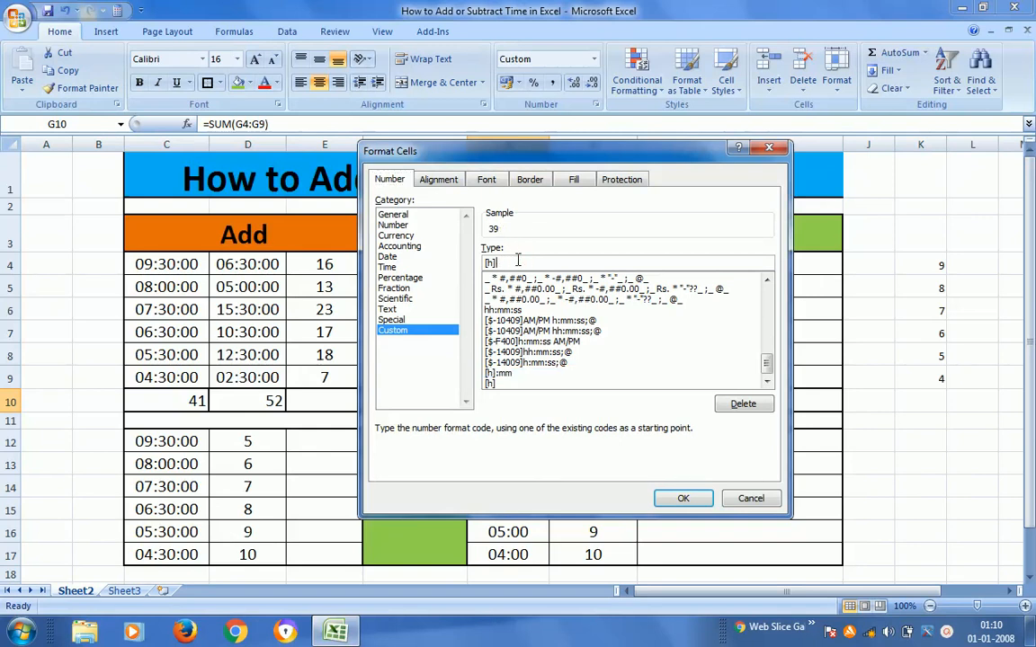
left_click(683, 499)
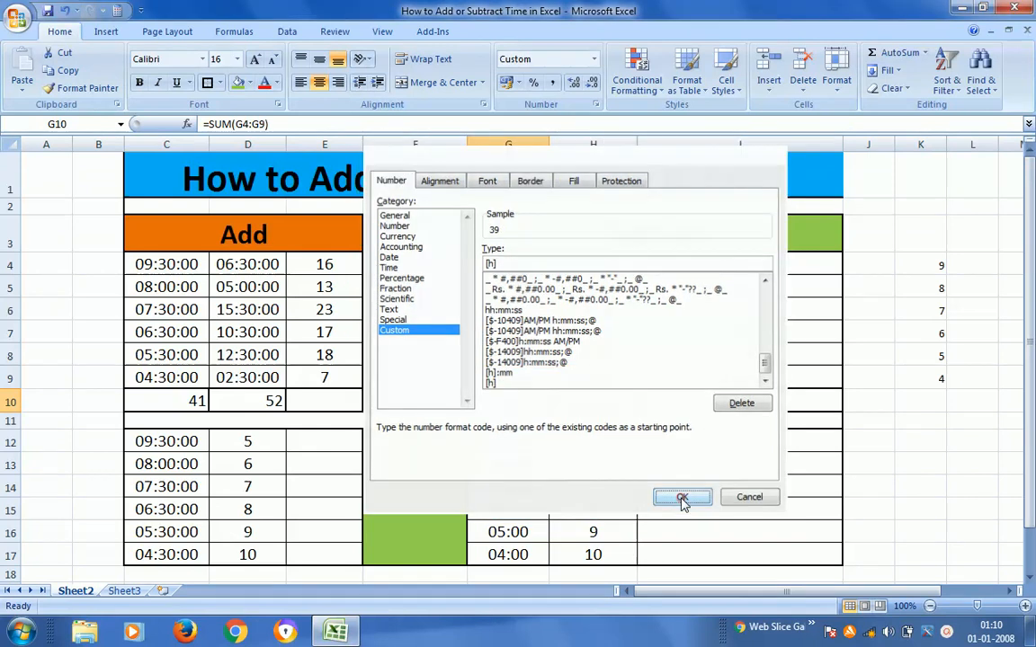
Delete the plain hour values from cells K4 to K9.
left_click(605, 401)
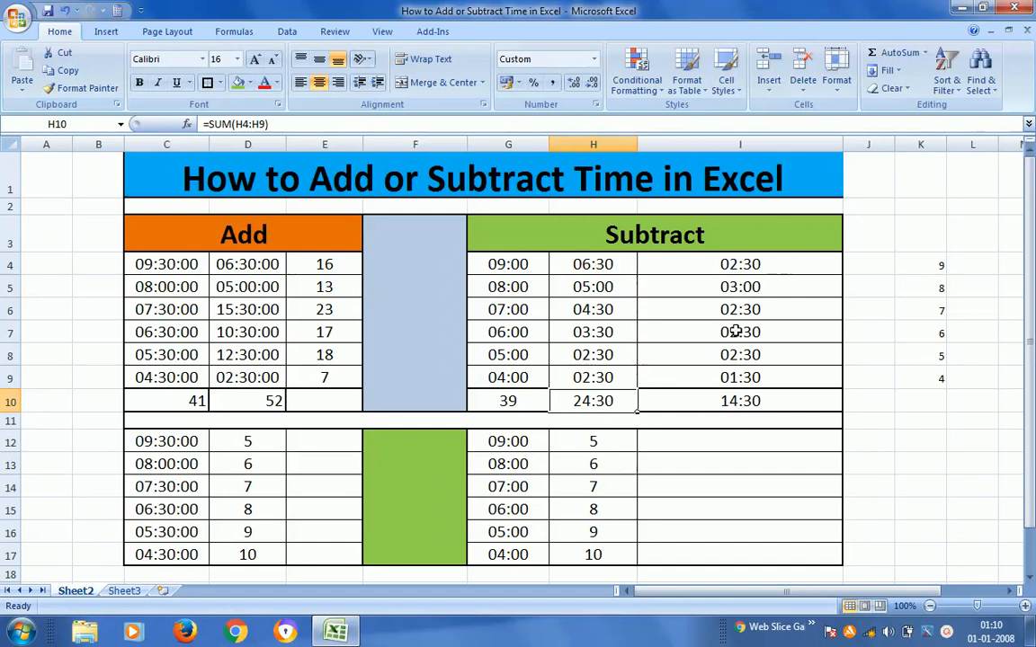
left_click(777, 397)
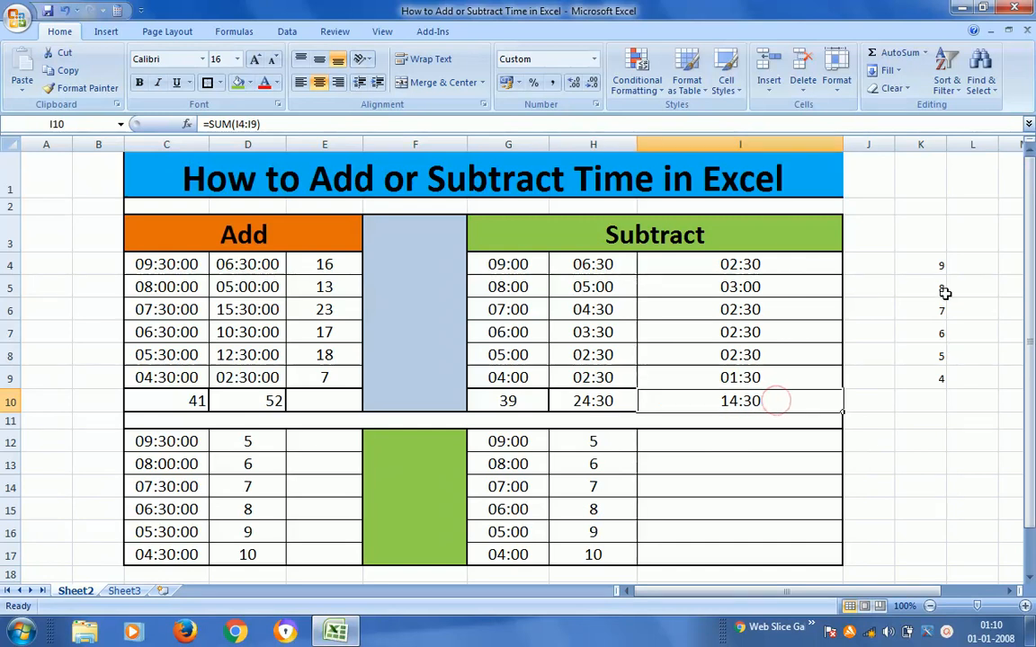
left_click(928, 262)
left_click_drag(928, 263, 926, 377)
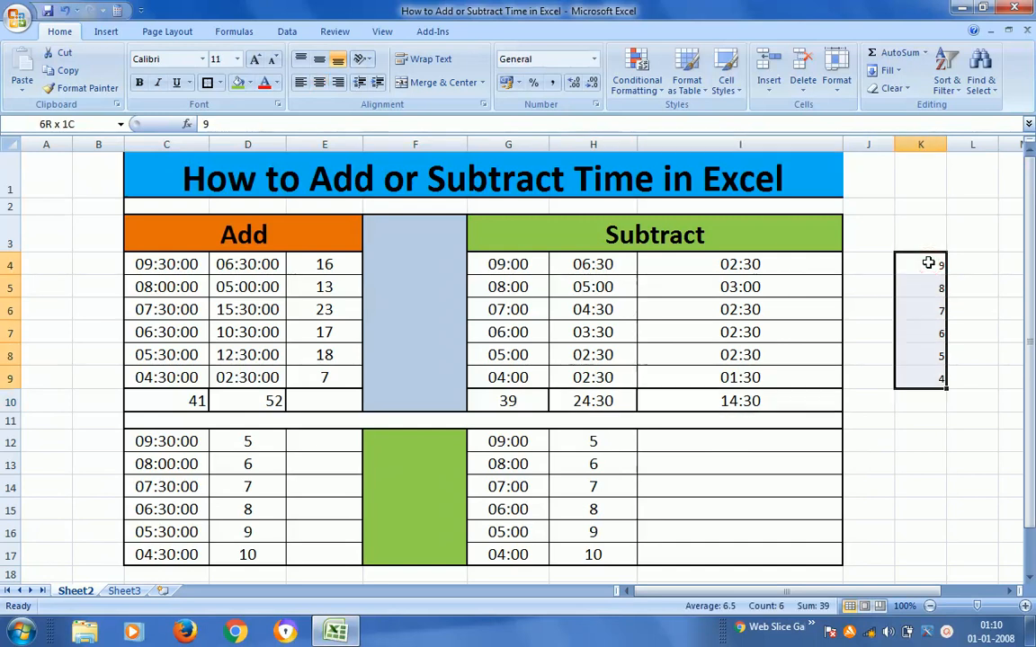
key("Delete")
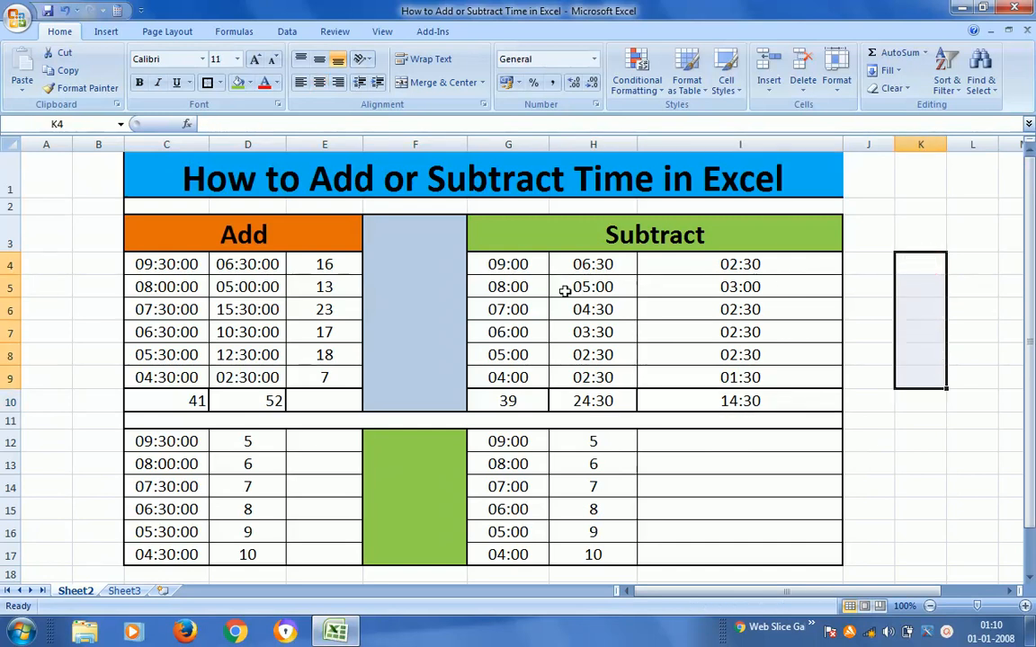
Review the sums in column E and the times and plain hours in C12 to D17, keeping the current Windows color scheme.
left_click(270, 264)
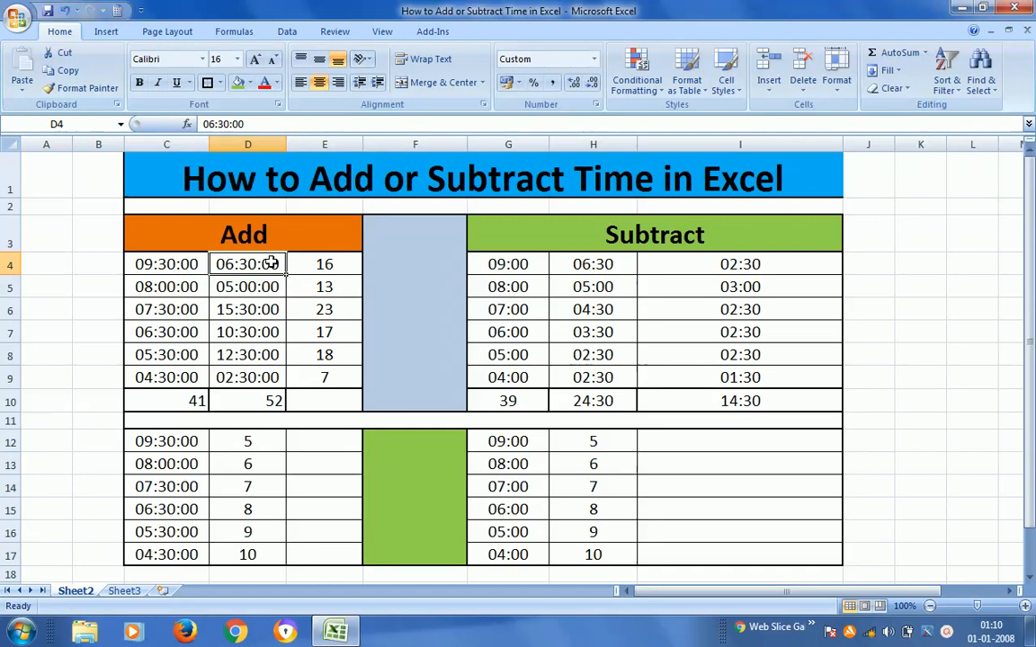
left_click(326, 265)
left_click(323, 354)
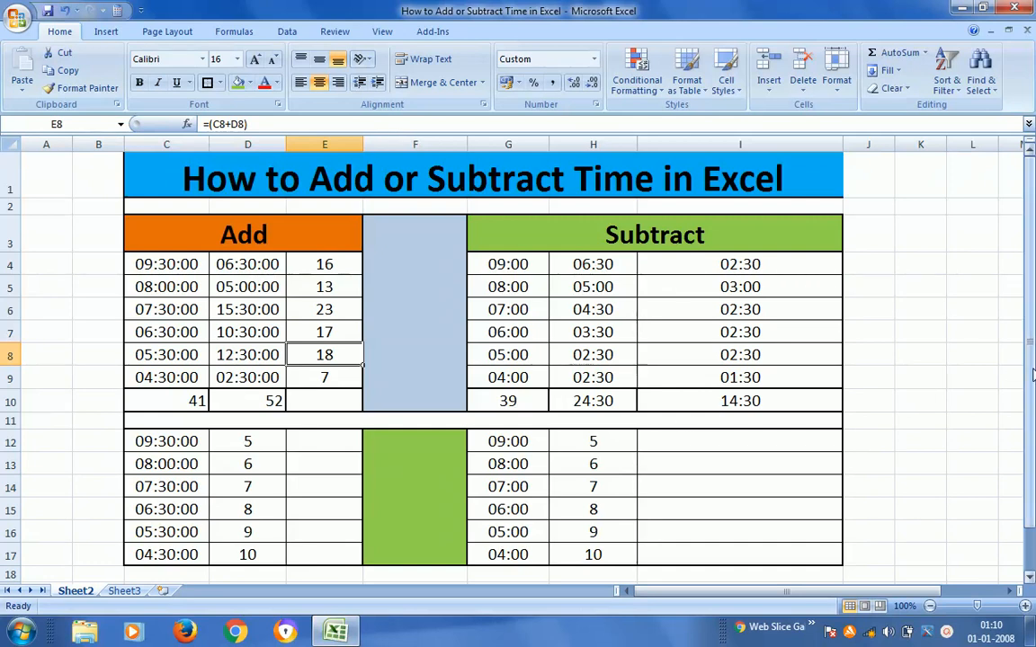
left_click_drag(1030, 395, 1030, 406)
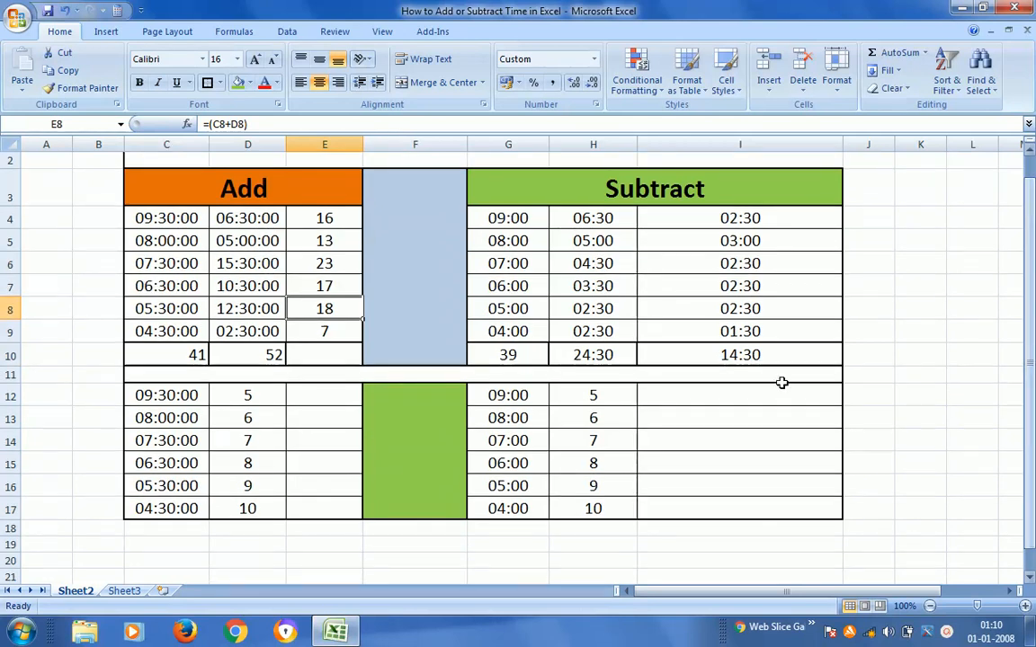
left_click(171, 396)
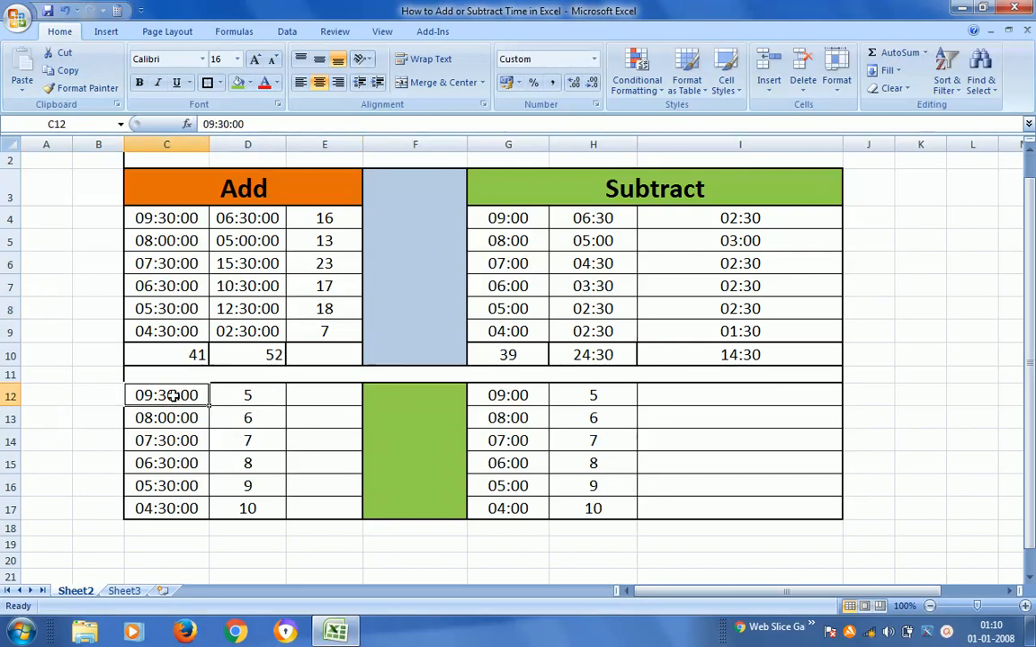
left_click(168, 441)
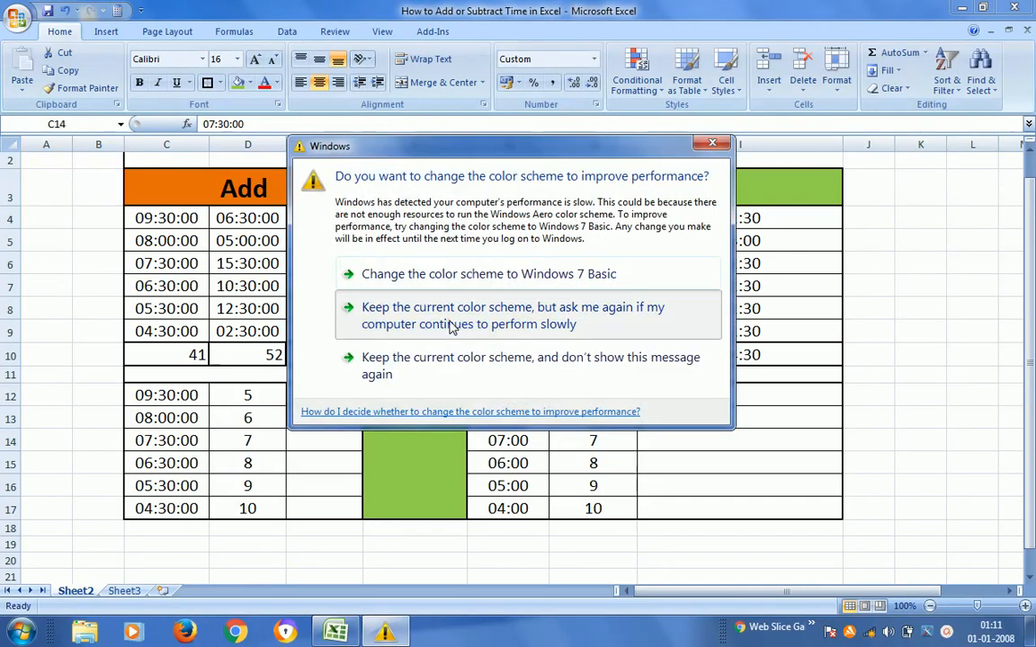
left_click(455, 325)
left_click(255, 396)
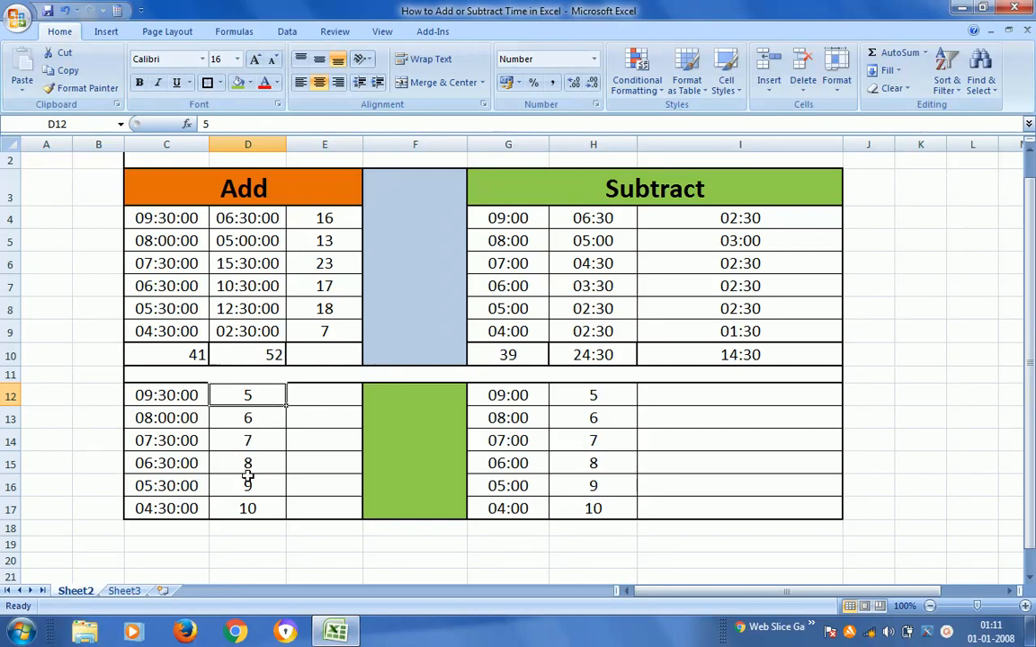
left_click(247, 511)
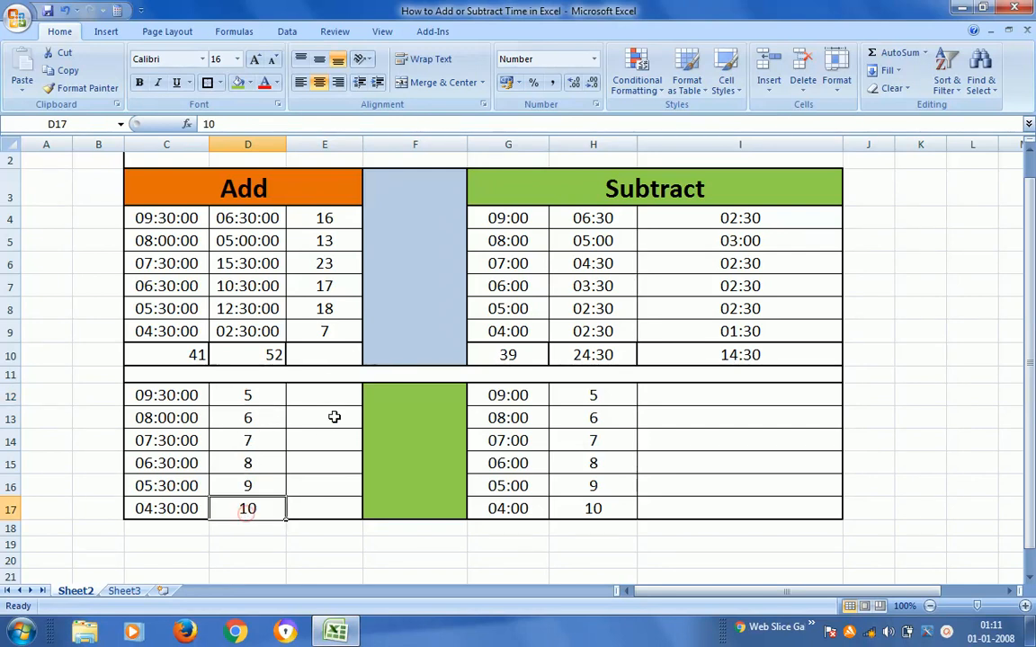
Enter the formula =C12+TIME(D12,0,0) in E12 to add the plain hours to the time, keeping the current Windows color scheme.
left_click(318, 395)
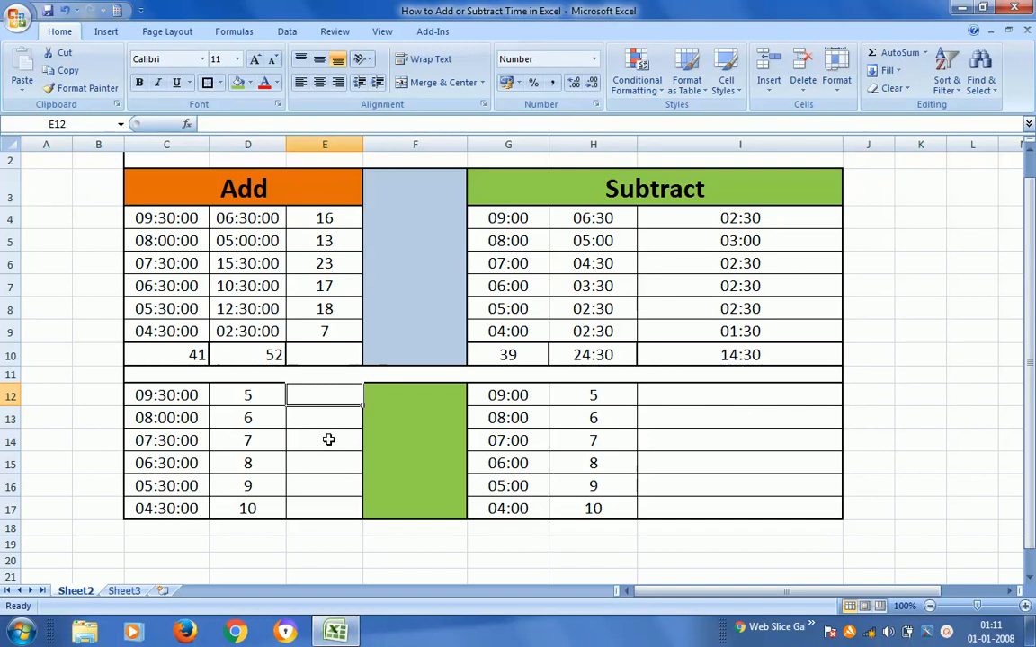
type("=")
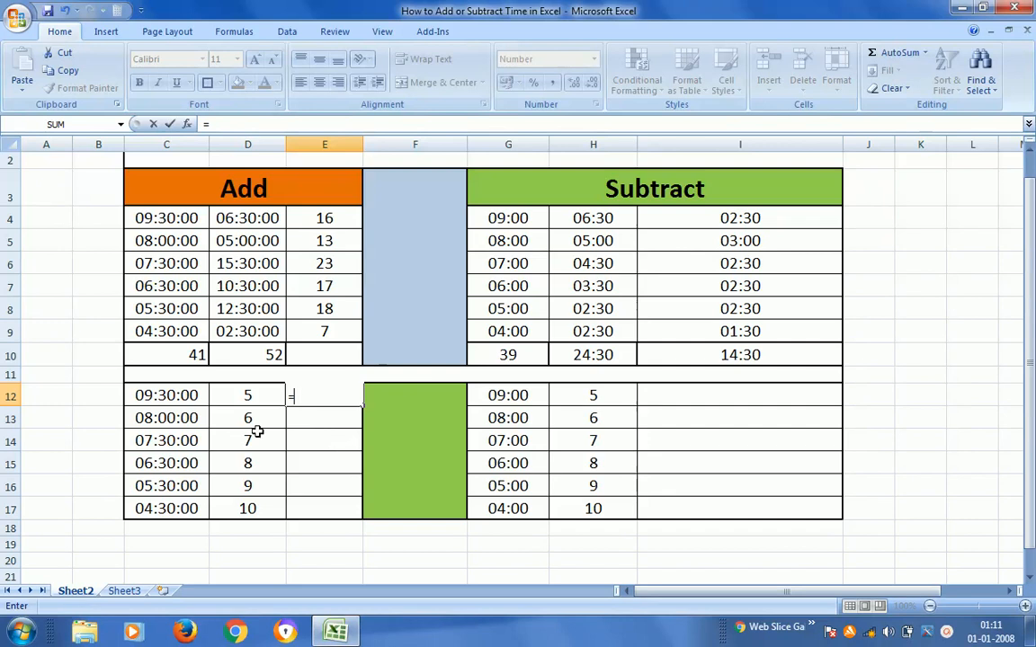
left_click(161, 397)
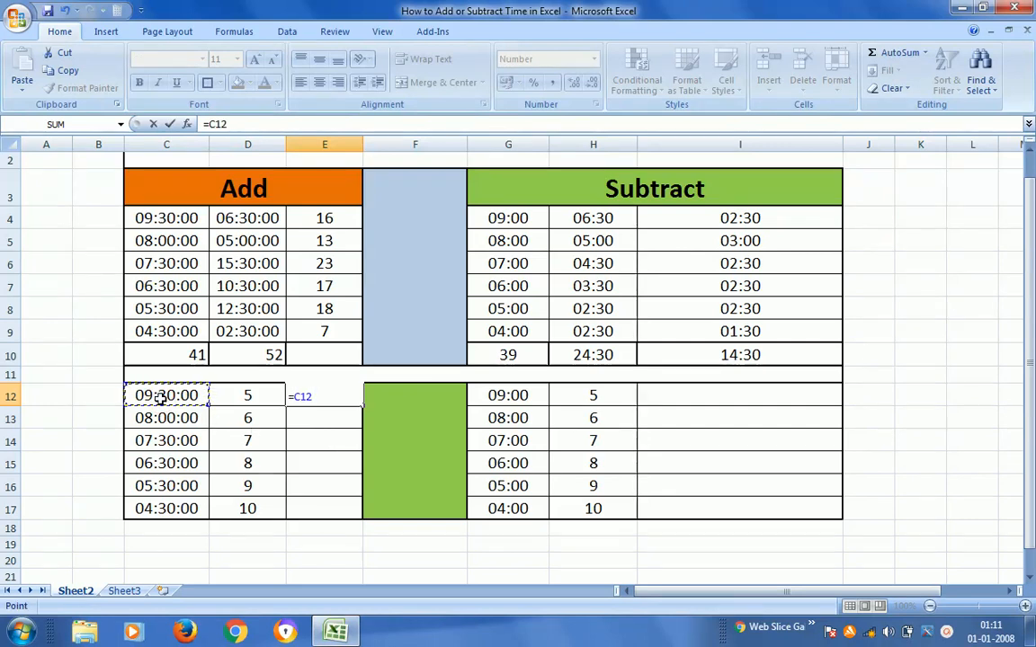
type("+tim")
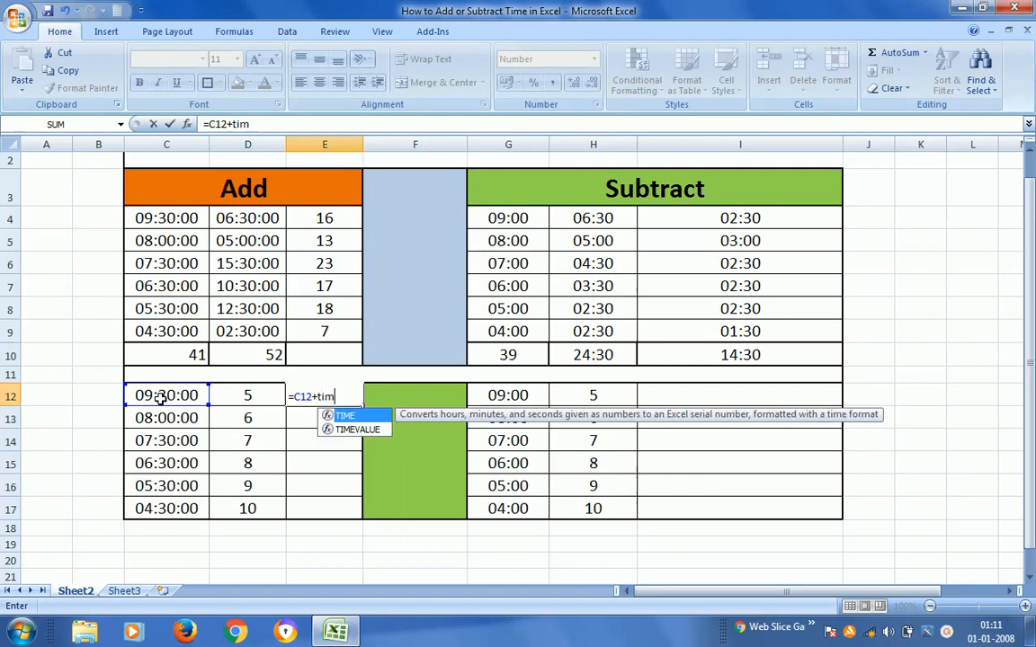
key("Tab")
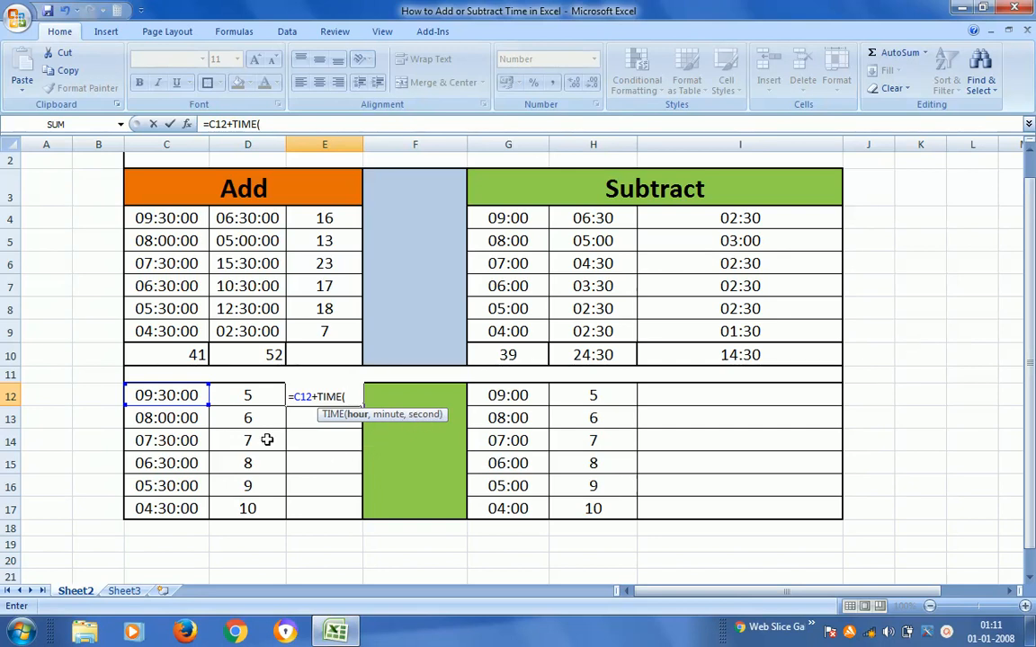
left_click(251, 397)
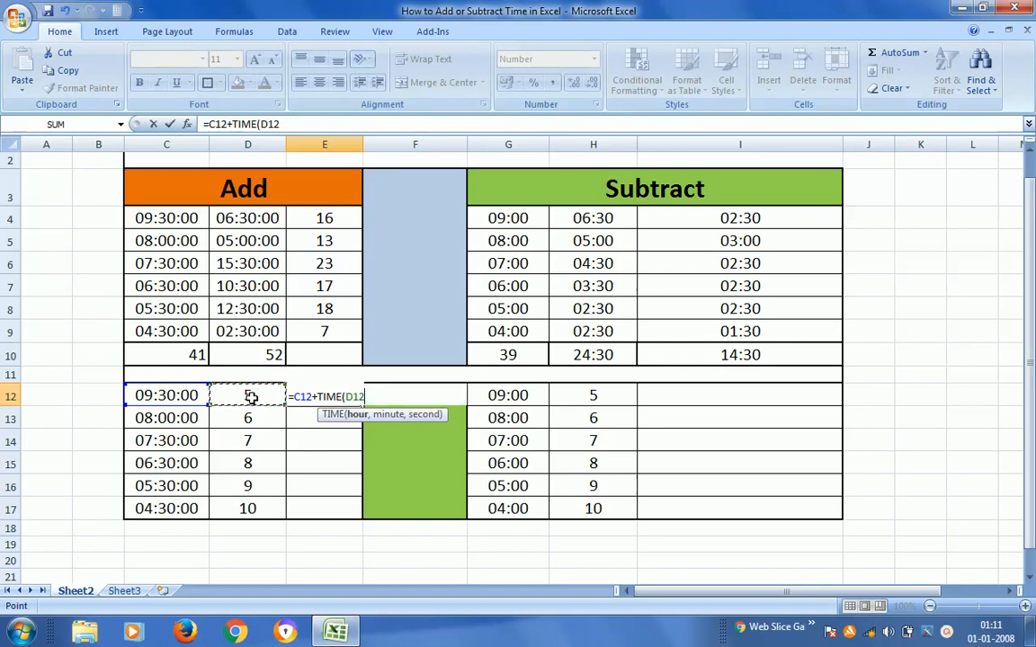
type(",")
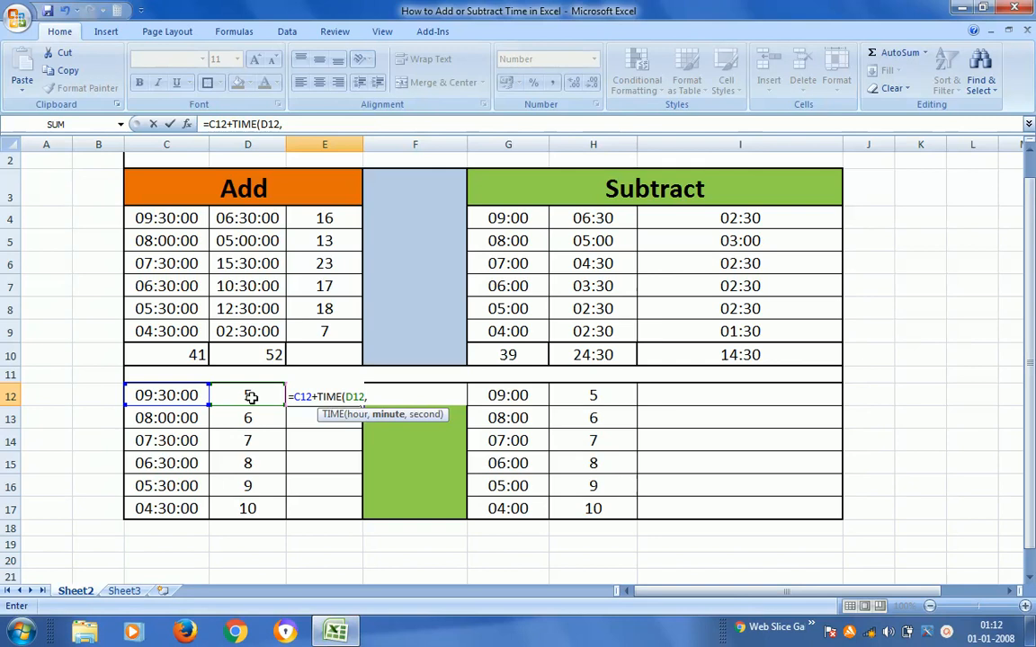
type("0,0")
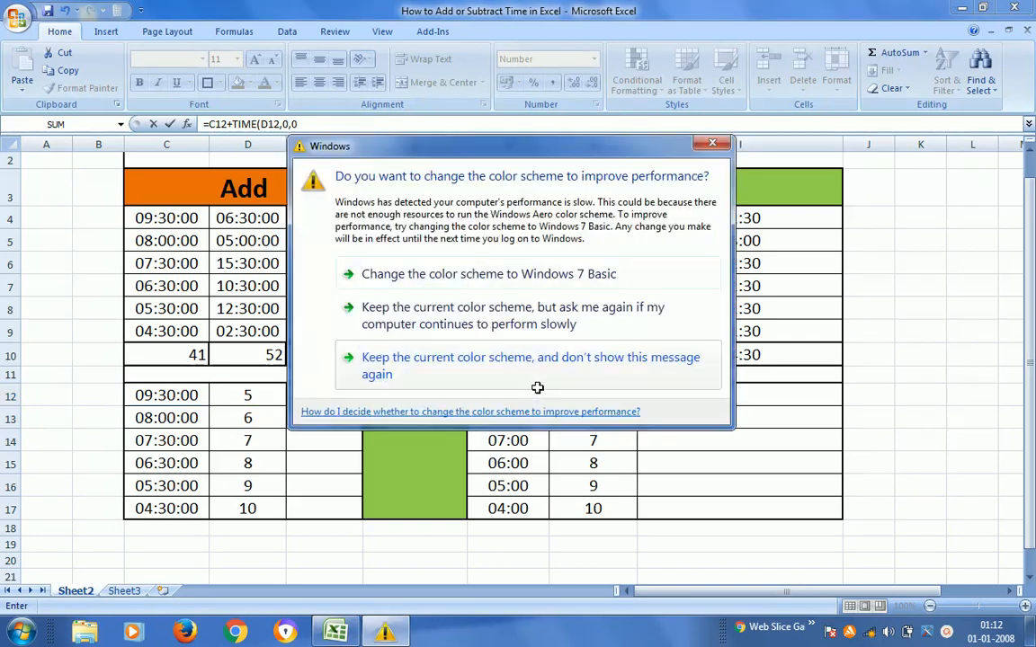
left_click(477, 313)
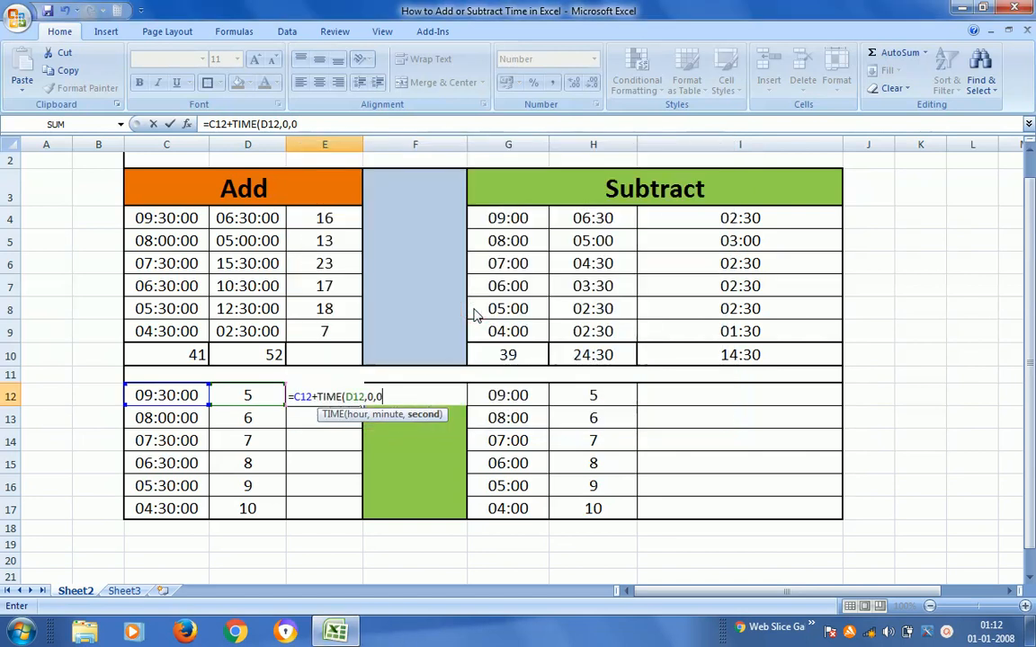
type(")")
key("ctrl+Return")
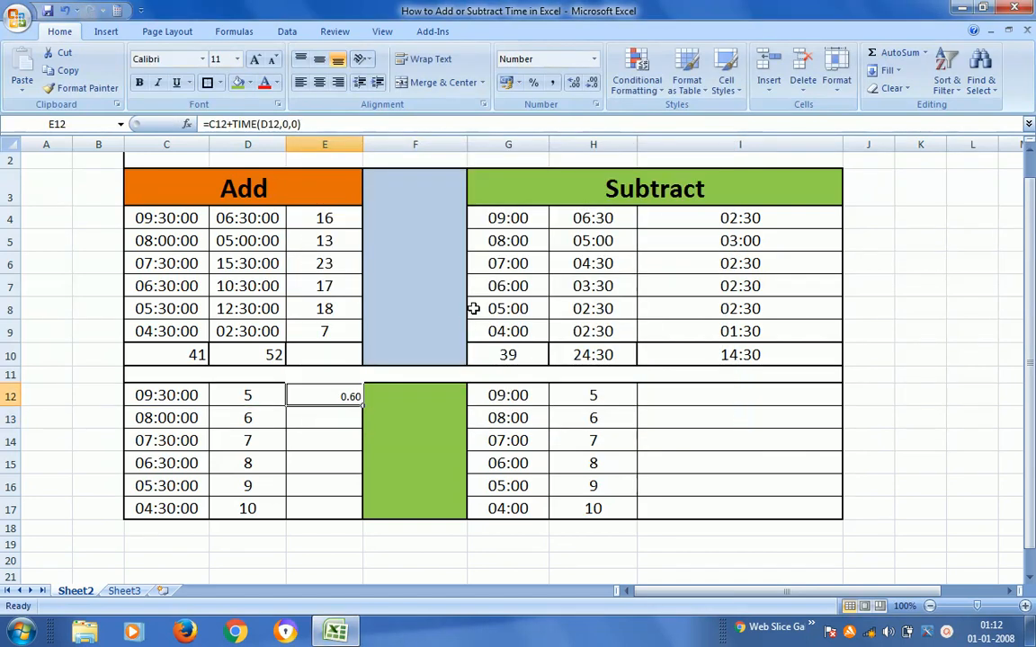
Copy the formula from E12 down to E17.
key("ctrl+c")
key("shift+Down")
key("shift+Down")
key("shift+Down")
key("shift+Down")
key("shift+Down")
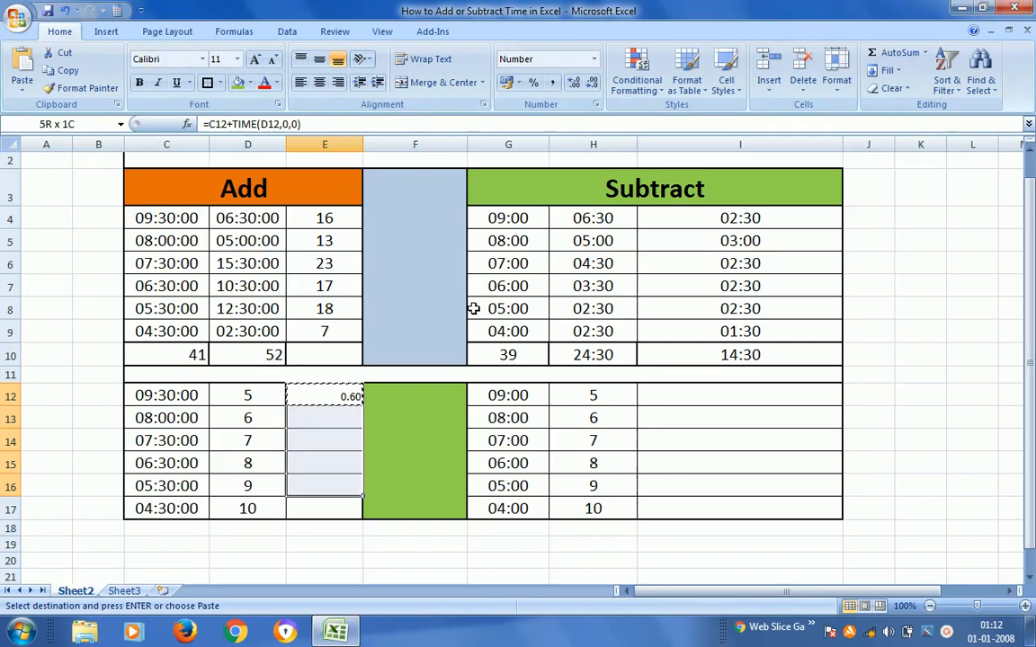
key("ctrl+v")
key("Escape")
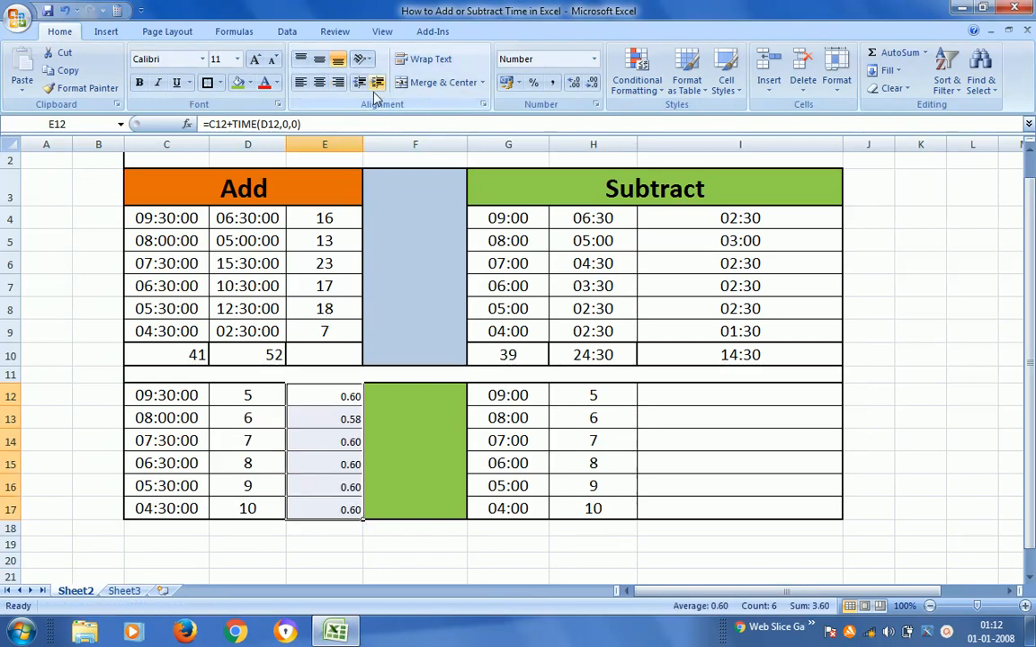
Center the results in E12 to E17 and set their font size to 16.
left_click(320, 84)
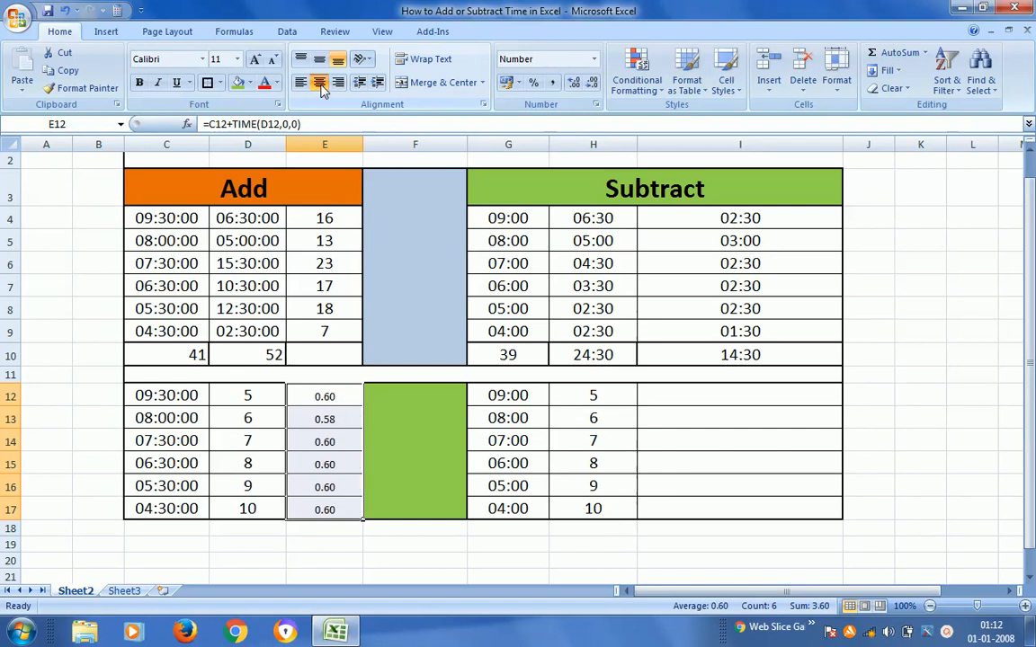
left_click(238, 61)
left_click(216, 159)
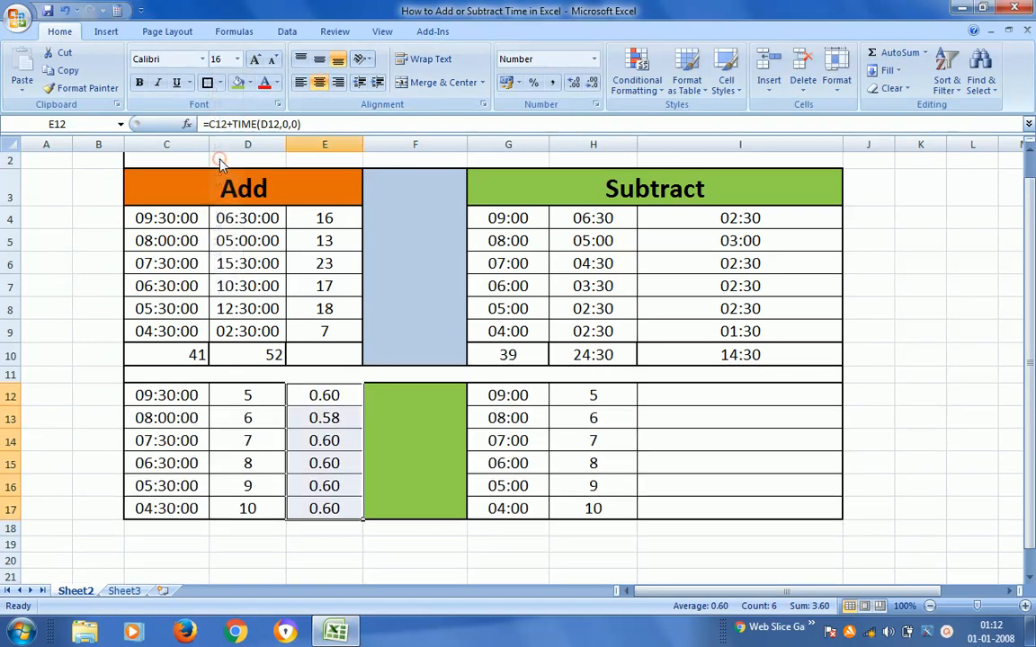
Inspect the TIME formula in E12 and its cell references without changing it.
left_click(347, 396)
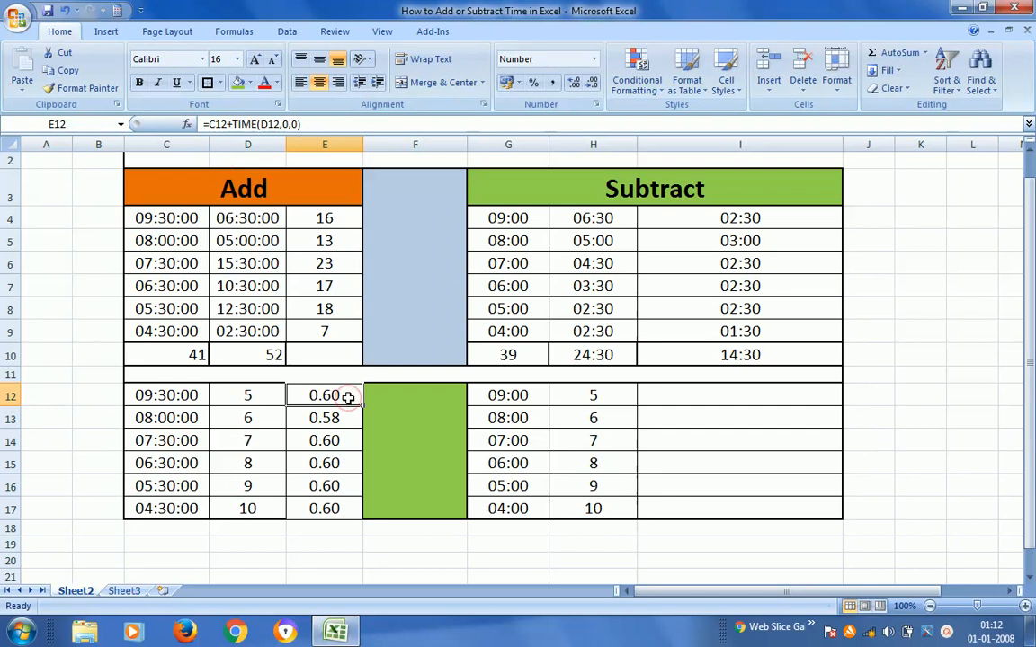
double_click(347, 396)
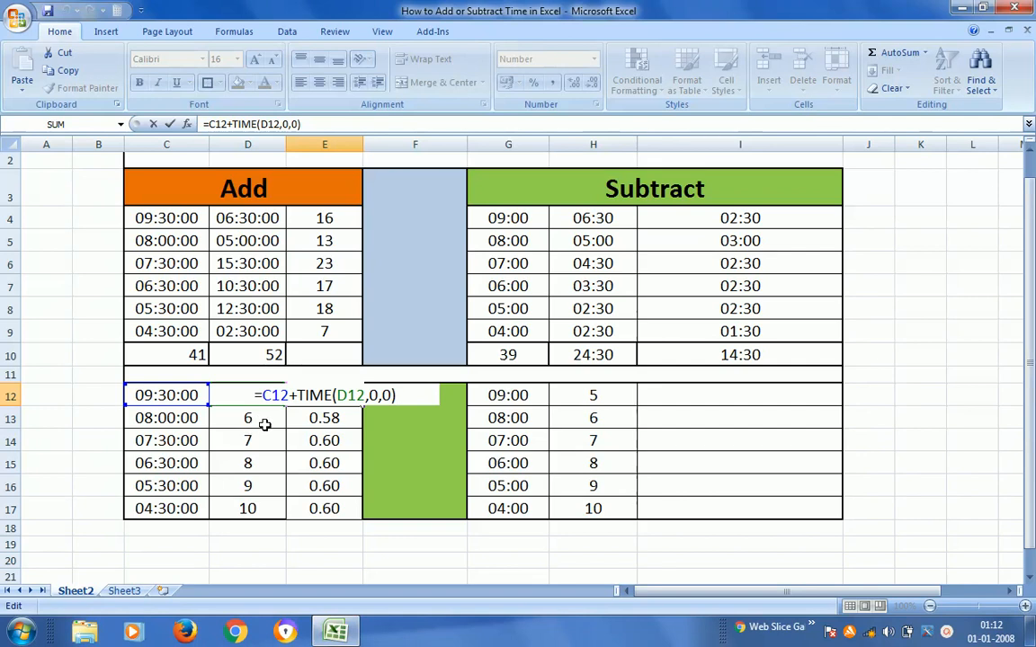
key("ctrl+Return")
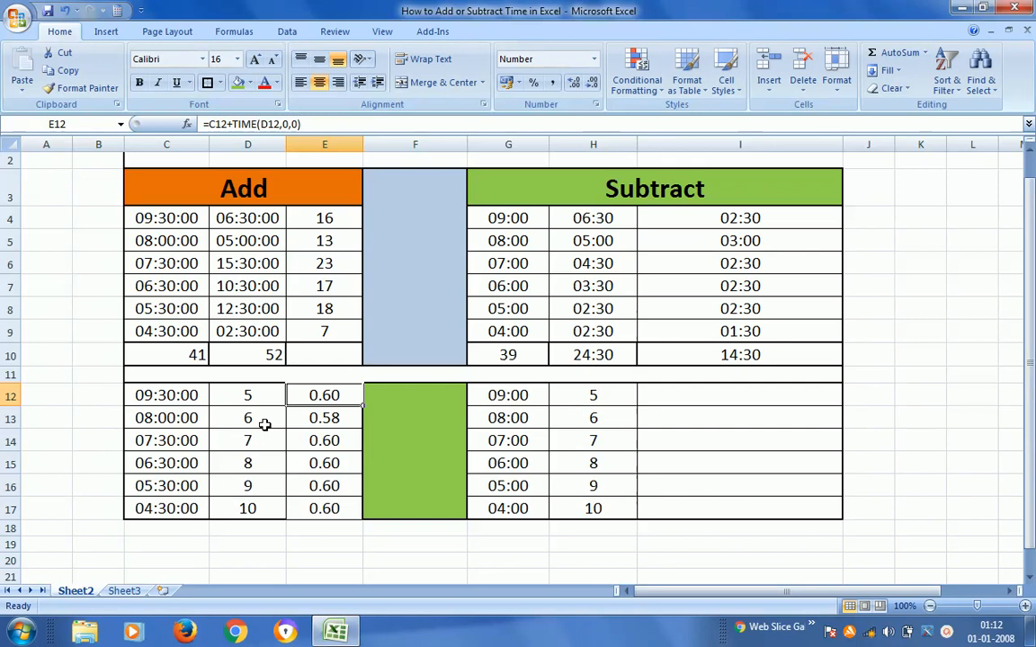
Apply the custom time format [h]:mm to the results in E12 to E17, based on the existing [h]:mm:ss code.
key("shift+Down")
key("shift+Down")
key("shift+Down")
key("shift+Down")
key("shift+Down")
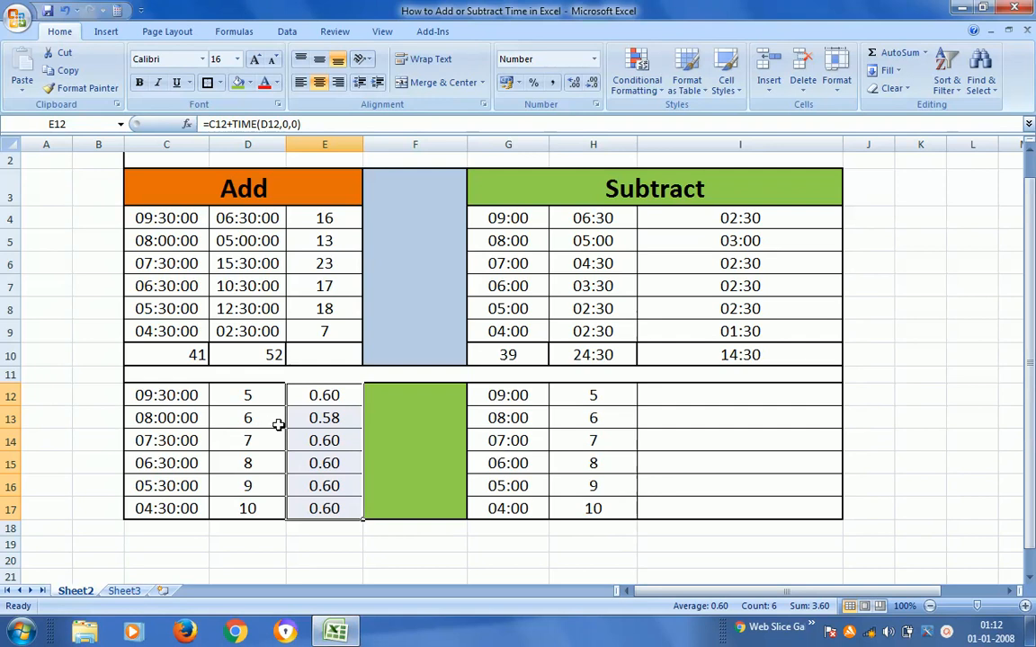
right_click(303, 461)
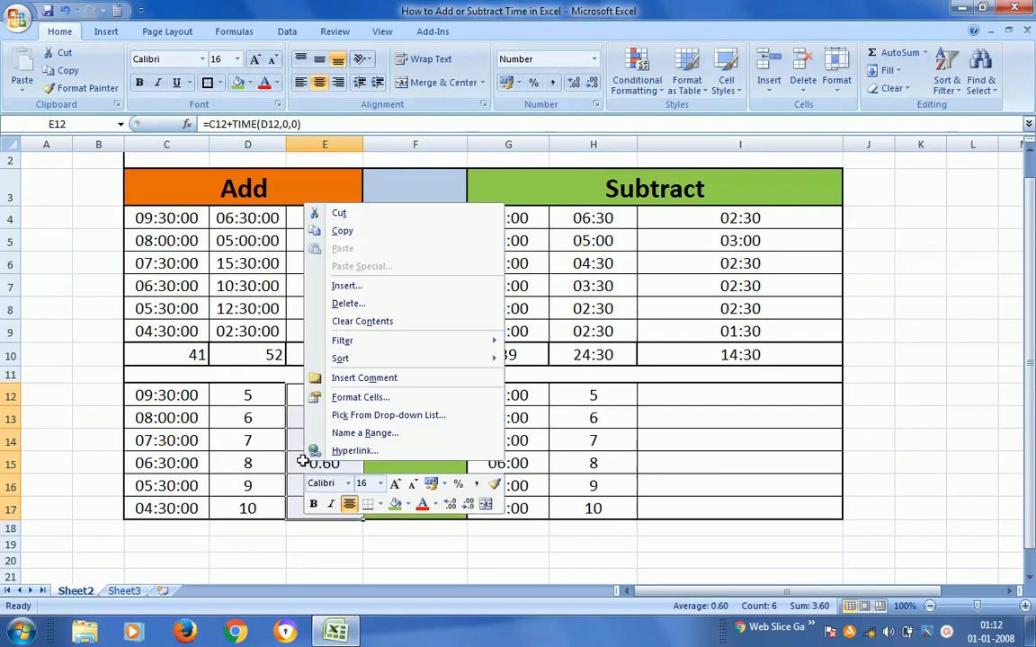
left_click(359, 397)
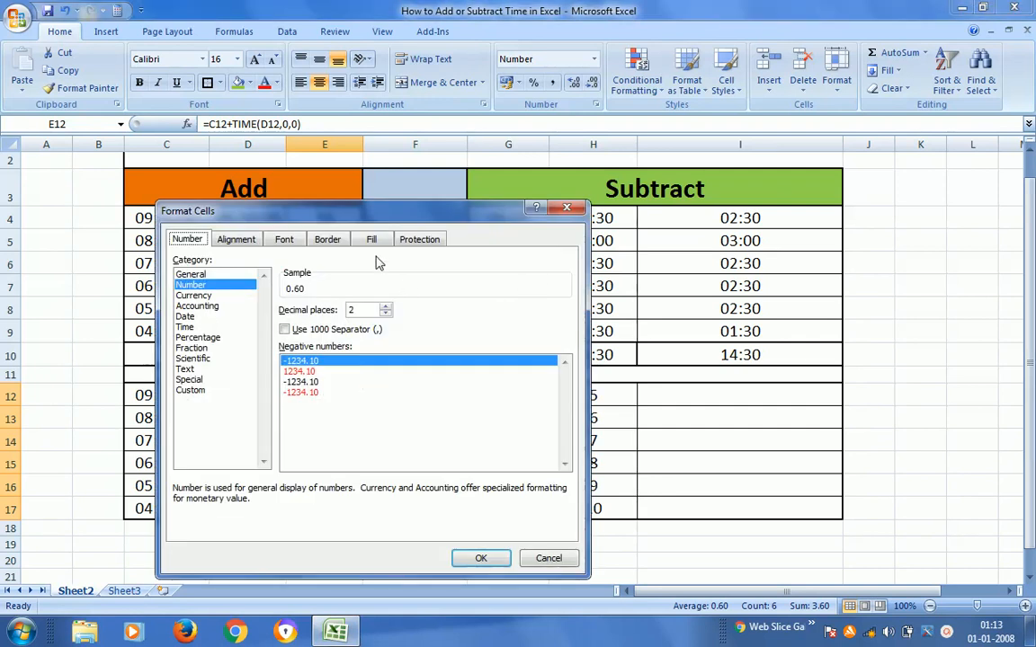
left_click_drag(359, 223, 721, 154)
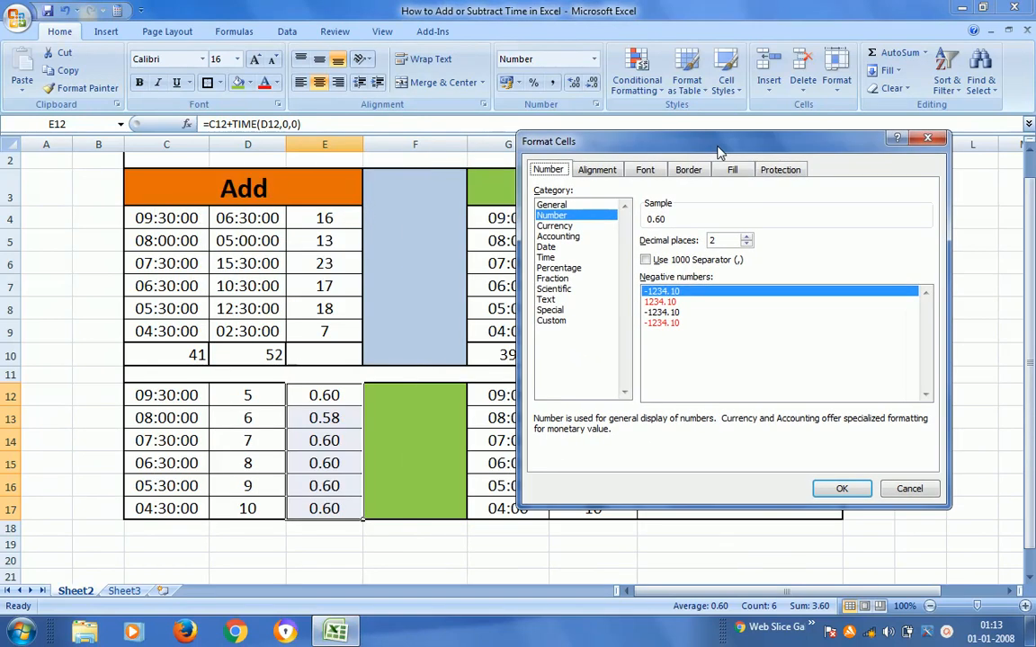
left_click(552, 321)
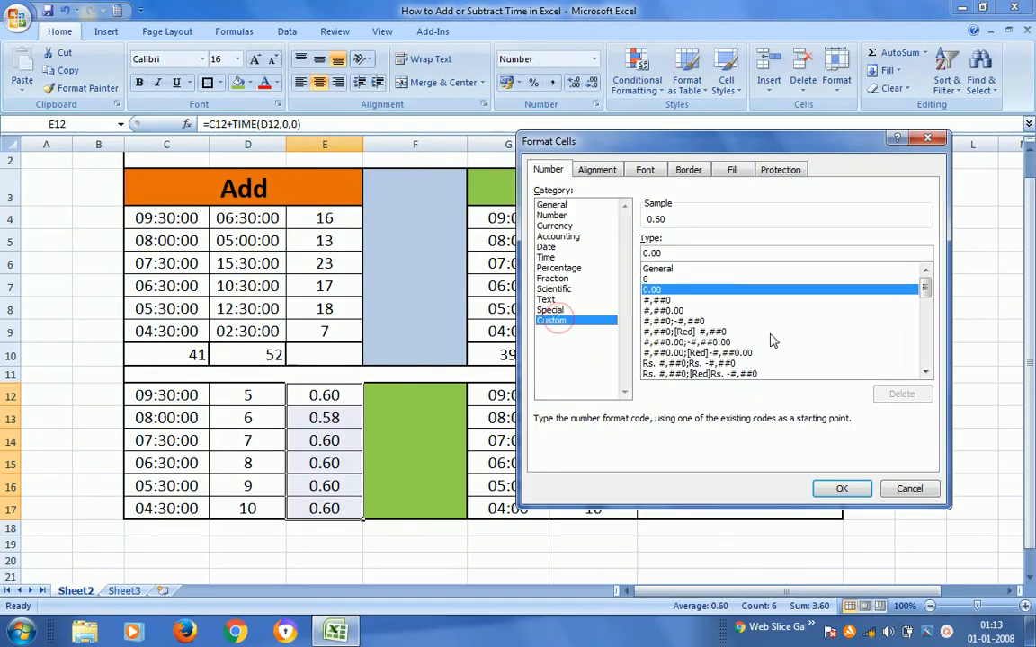
left_click_drag(925, 288, 927, 342)
left_click(675, 343)
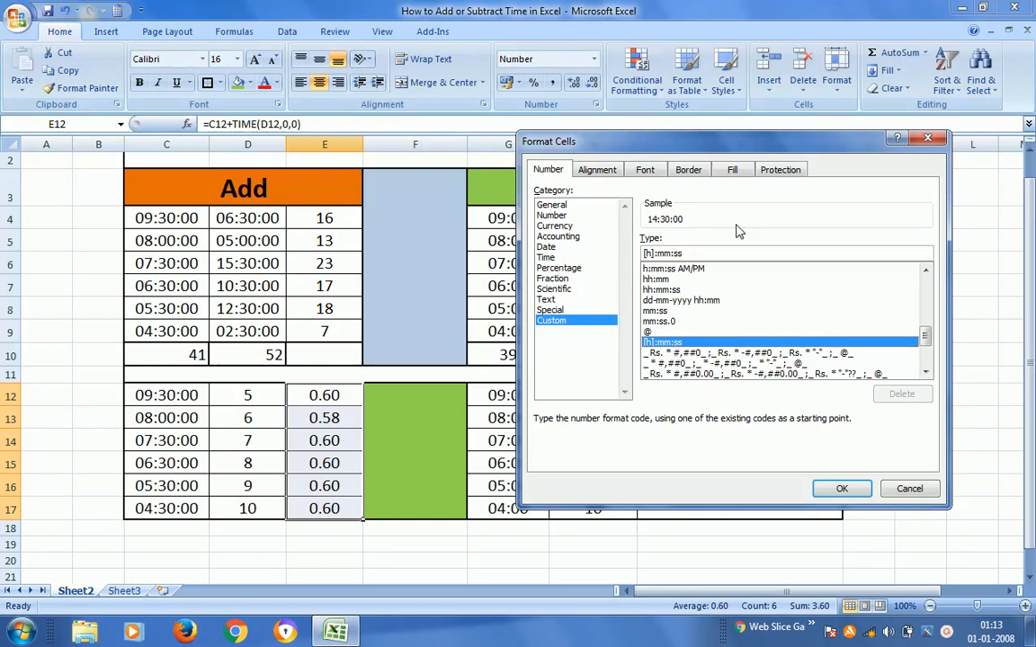
left_click(691, 253)
key("BackSpace")
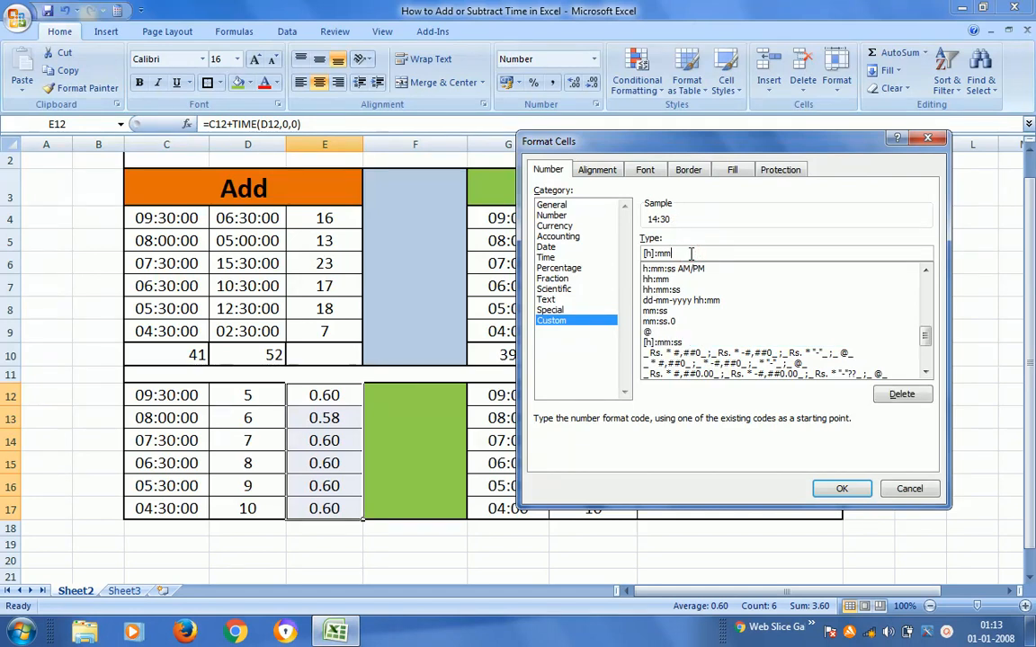
left_click(843, 489)
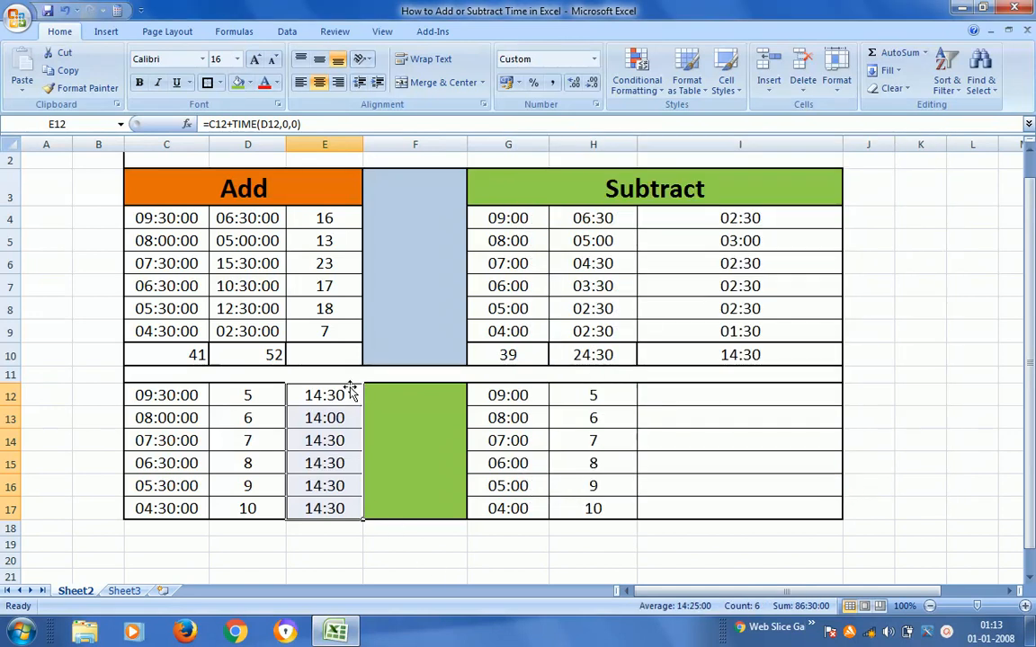
Compare the times in C12 to C15 and their plain hours with the results, including the formula in E12.
left_click(160, 403)
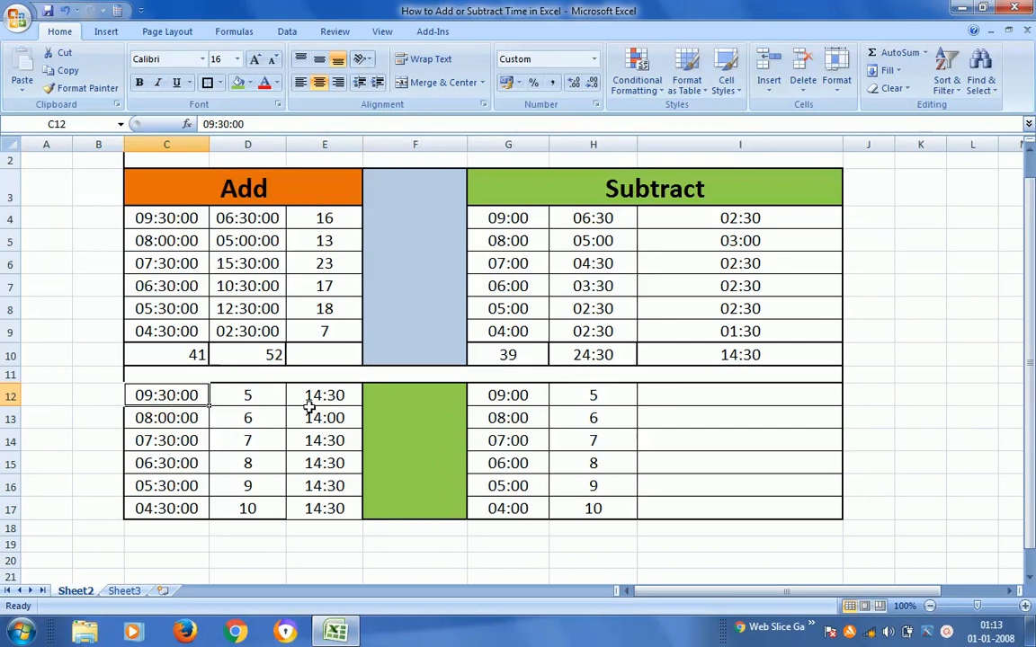
left_click(154, 421)
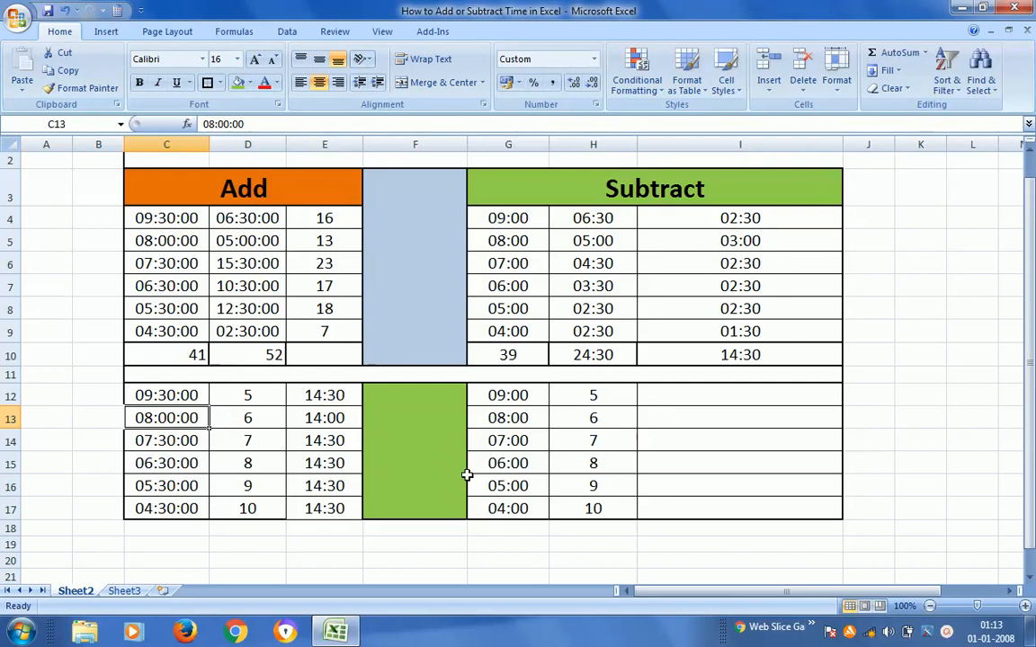
left_click(189, 441)
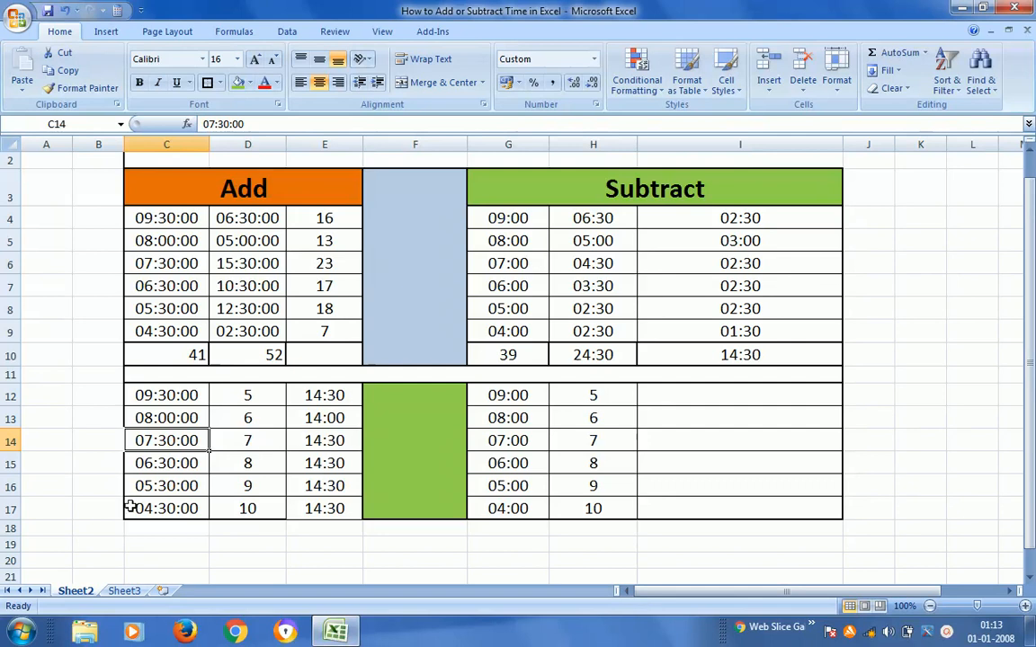
left_click(162, 463)
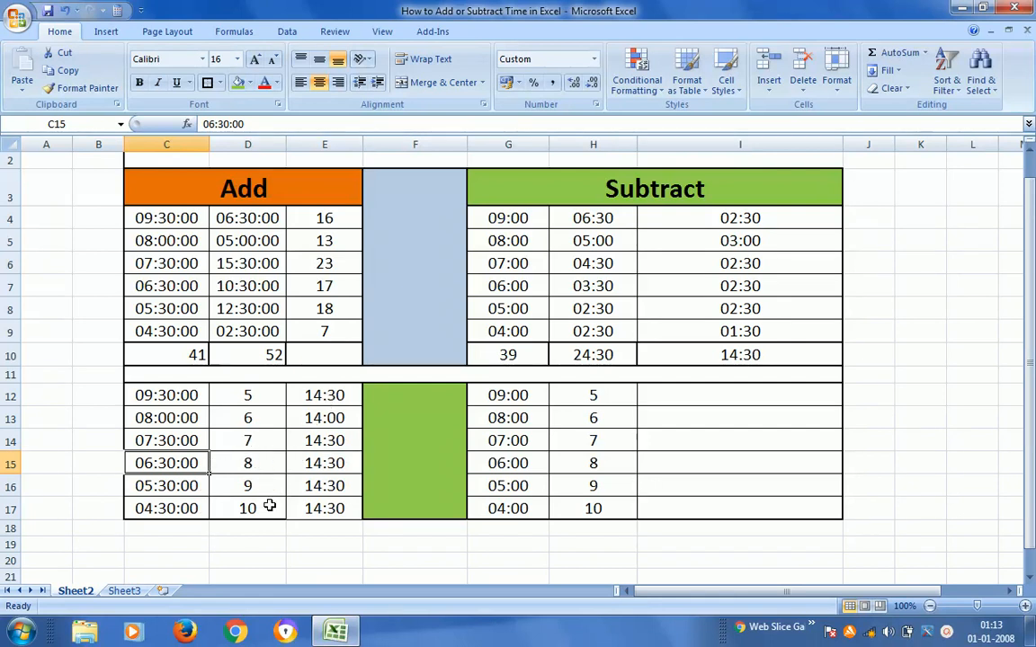
left_click(301, 403)
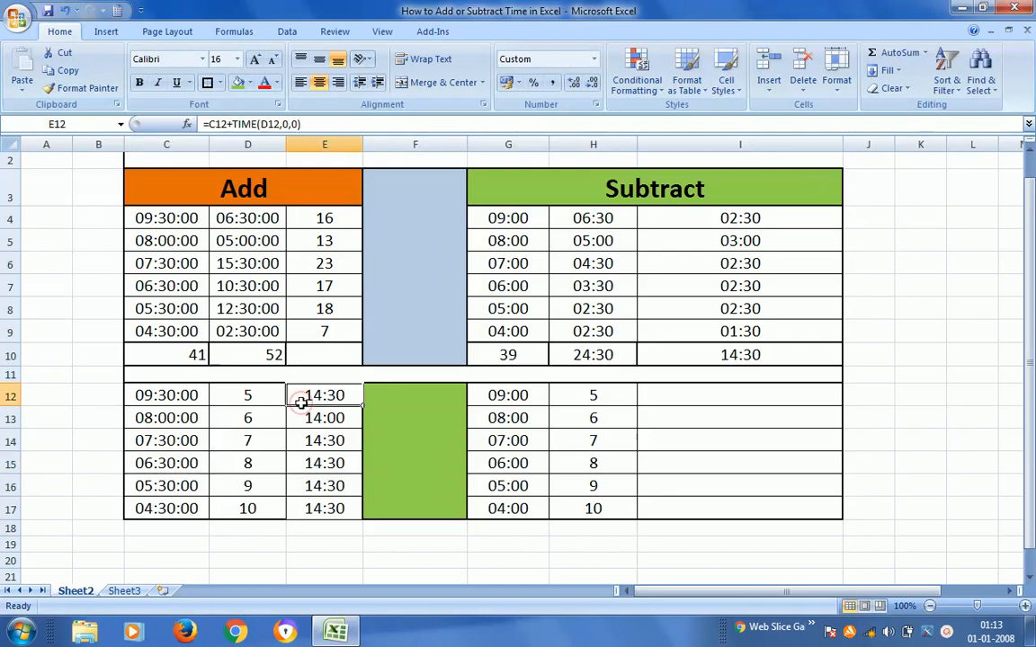
Enter the formula =G12-TIME(H12,0,0) in I12 to subtract the plain hours from the time.
left_click(712, 401)
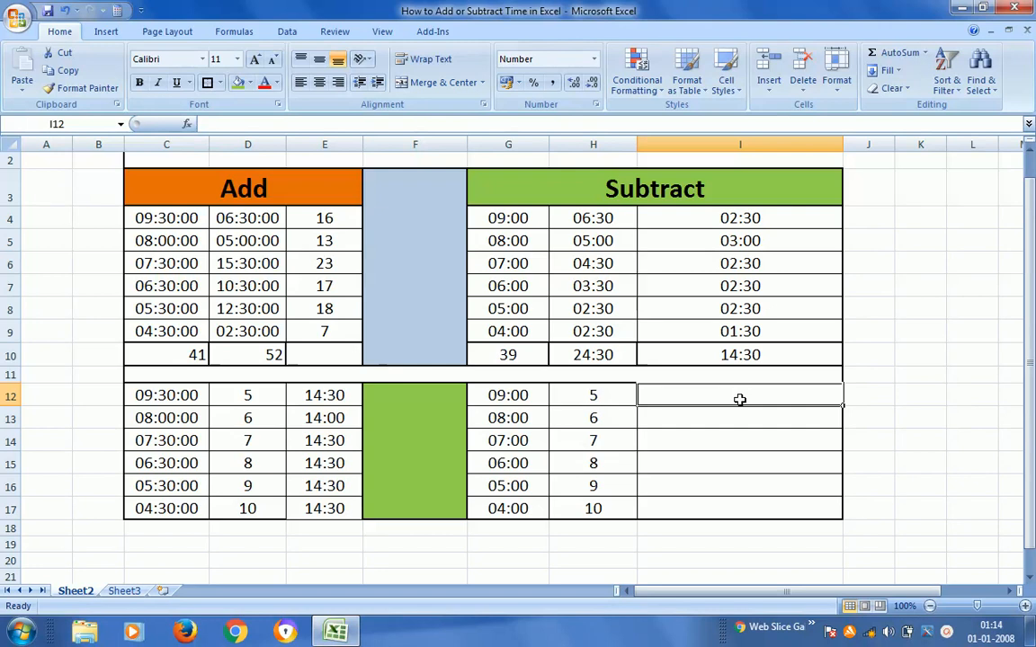
type("=")
key("Left")
key("Left")
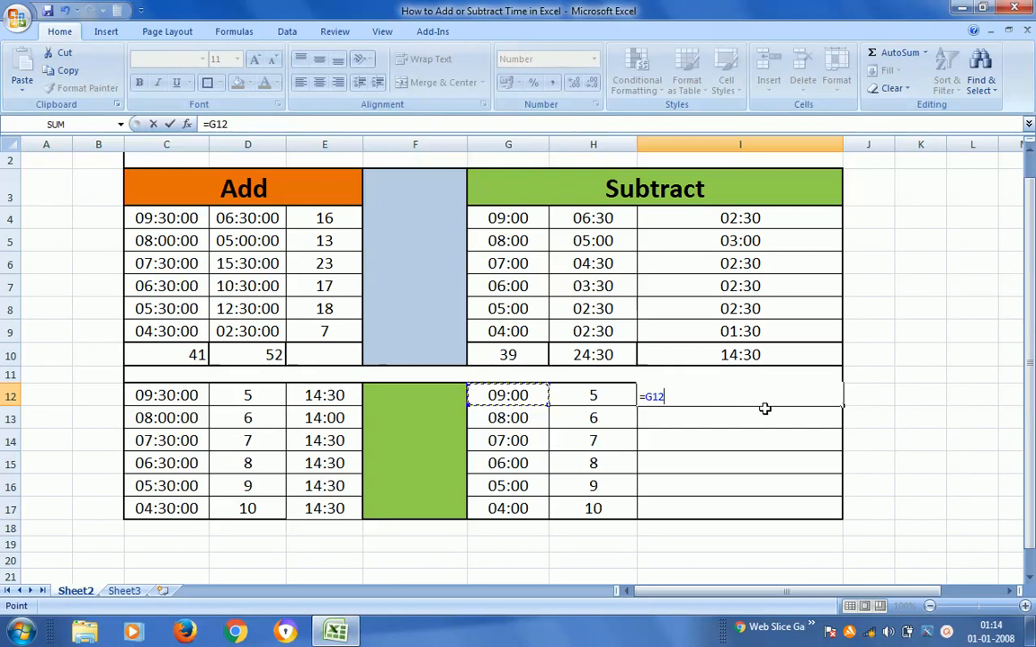
type("-tim")
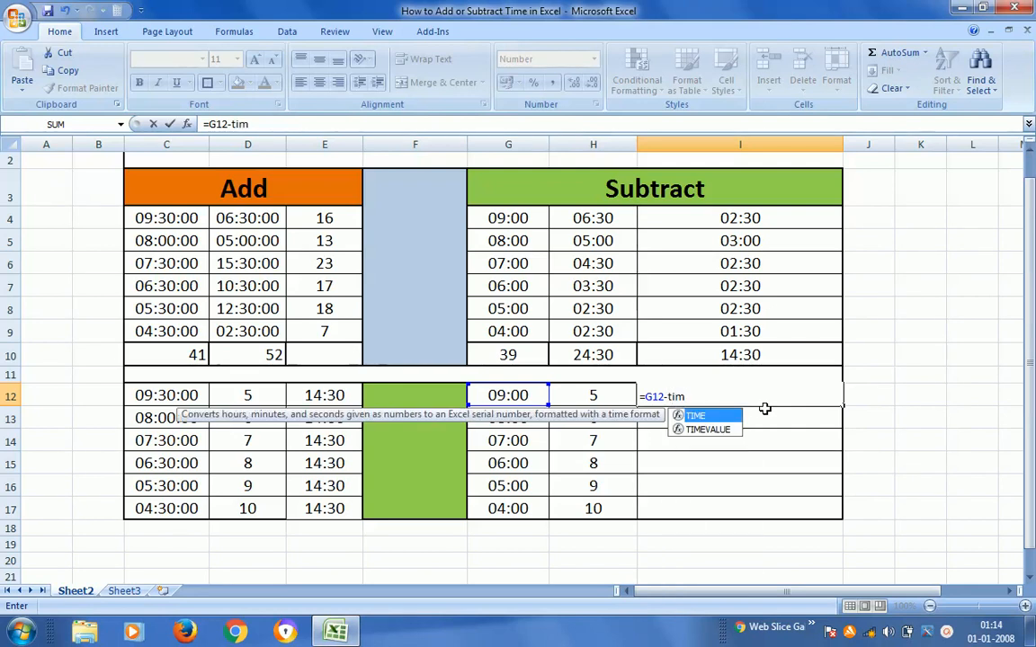
key("Tab")
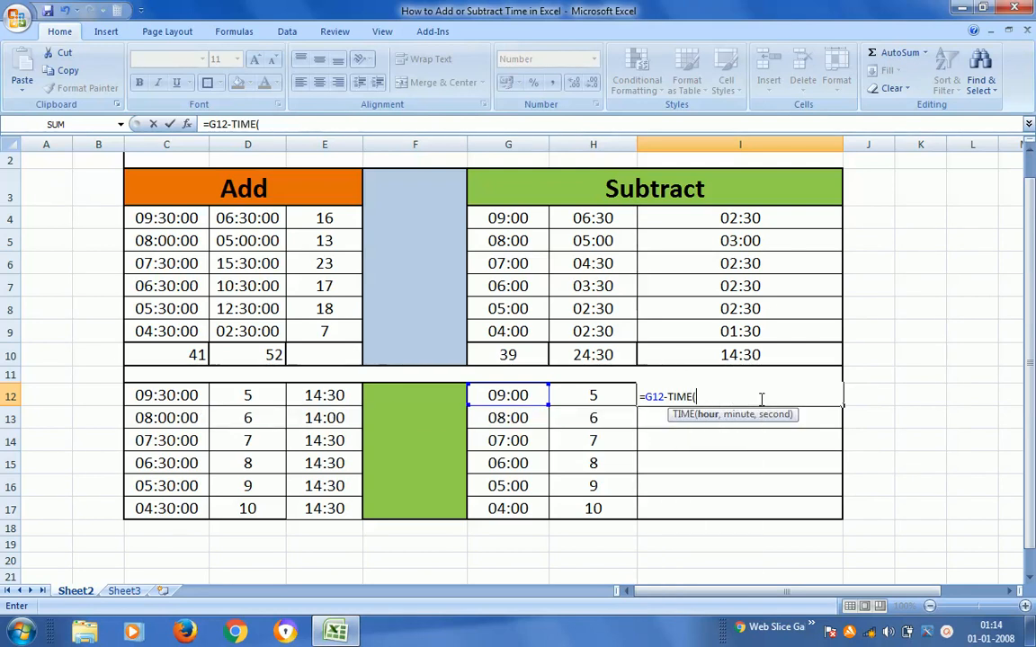
left_click(593, 395)
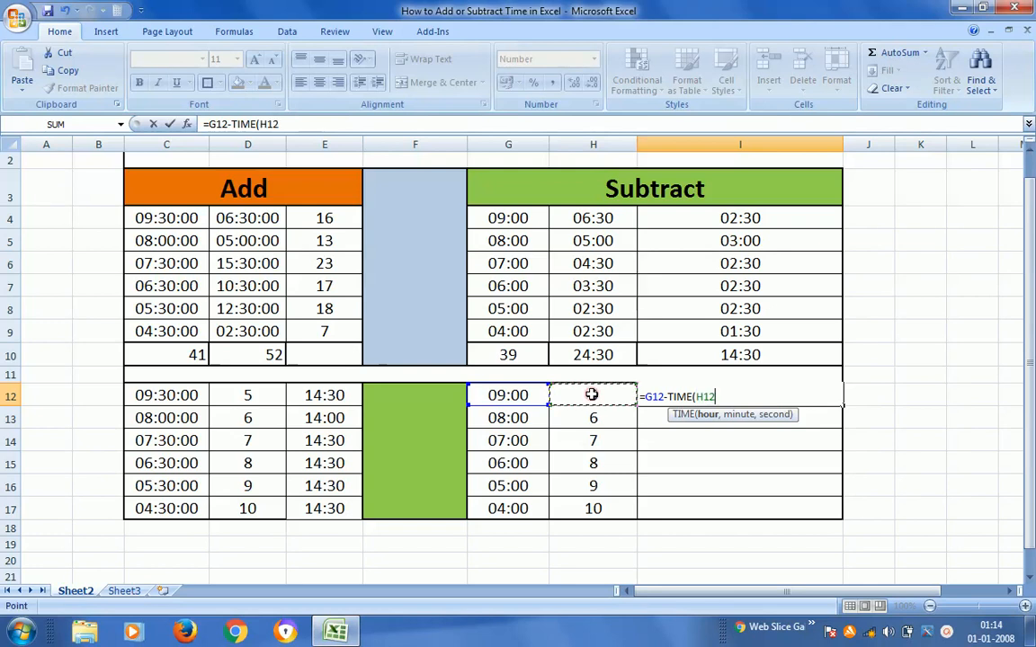
type(",0,0")
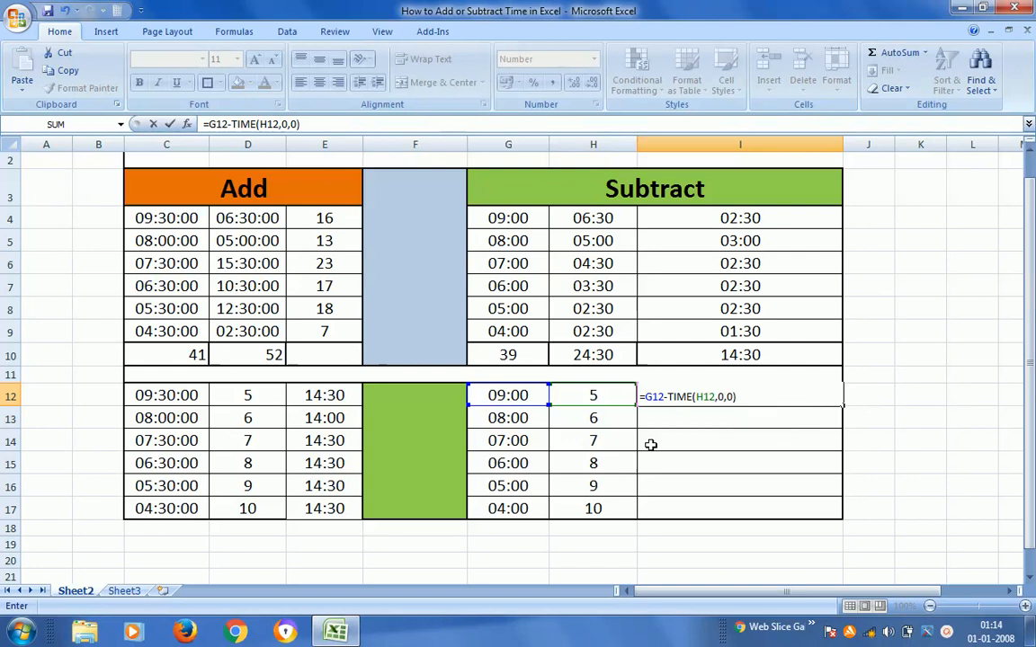
key("ctrl+Return")
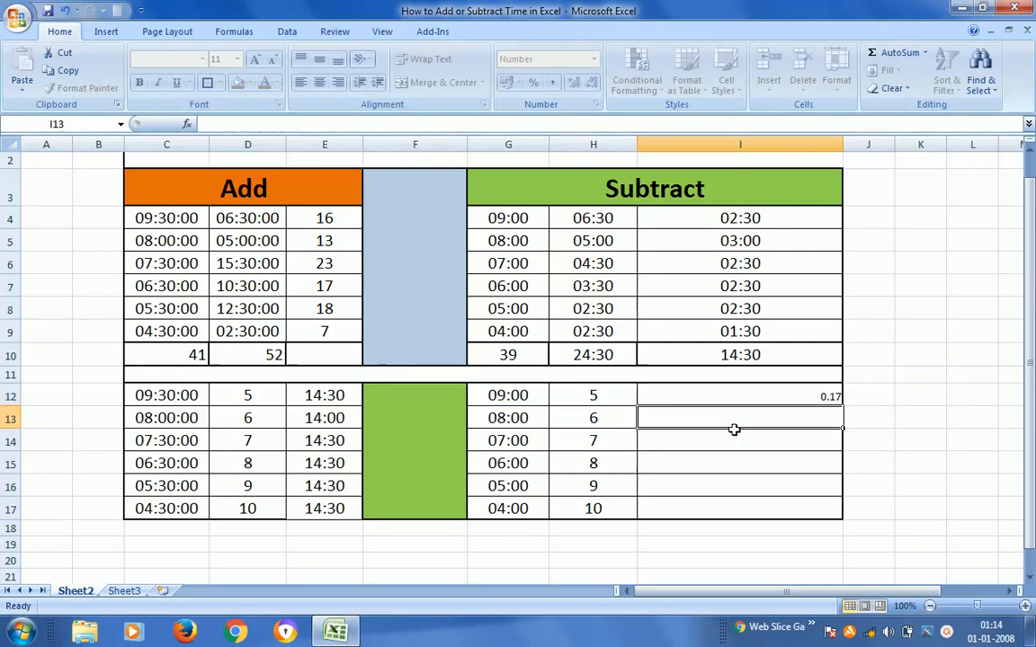
Copy the formula from I12 down to I17, keeping the current Windows color scheme.
key("ctrl+c")
key("shift+Down")
key("shift+Down")
key("shift+Down")
key("shift+Down")
key("shift+Down")
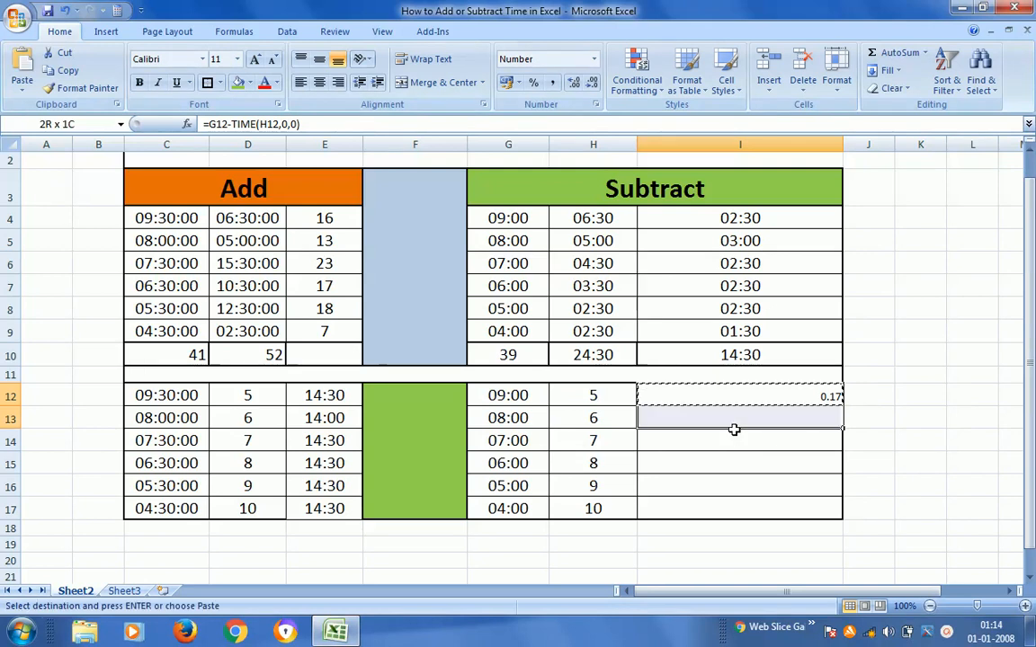
key("ctrl+v")
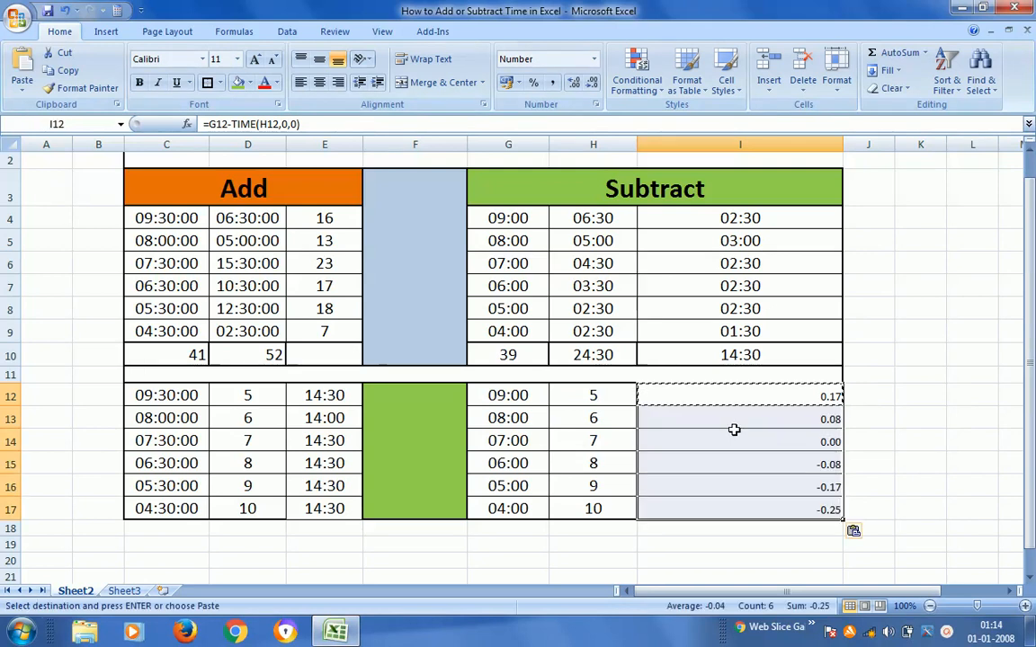
left_click(455, 322)
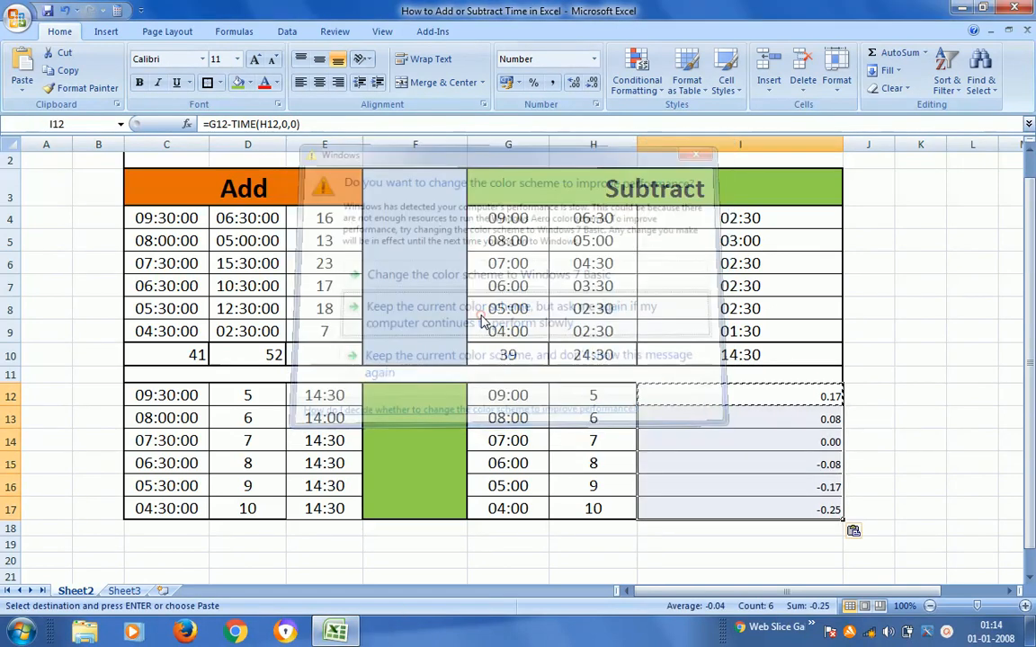
Center the results in I12 to I17 and set their font size to 16.
left_click(319, 82)
left_click(236, 58)
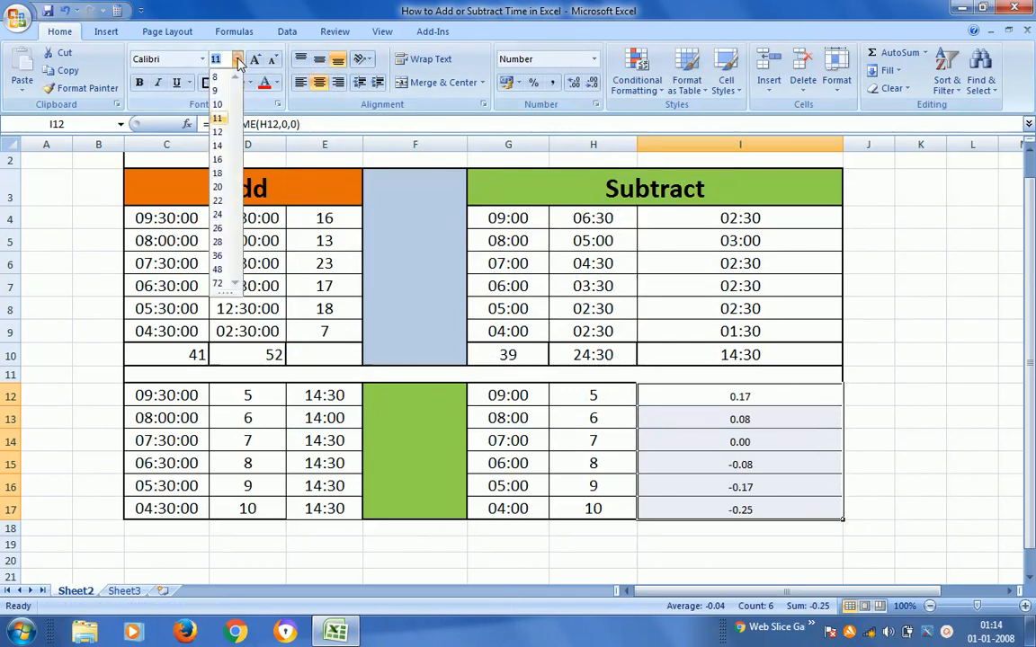
left_click(222, 160)
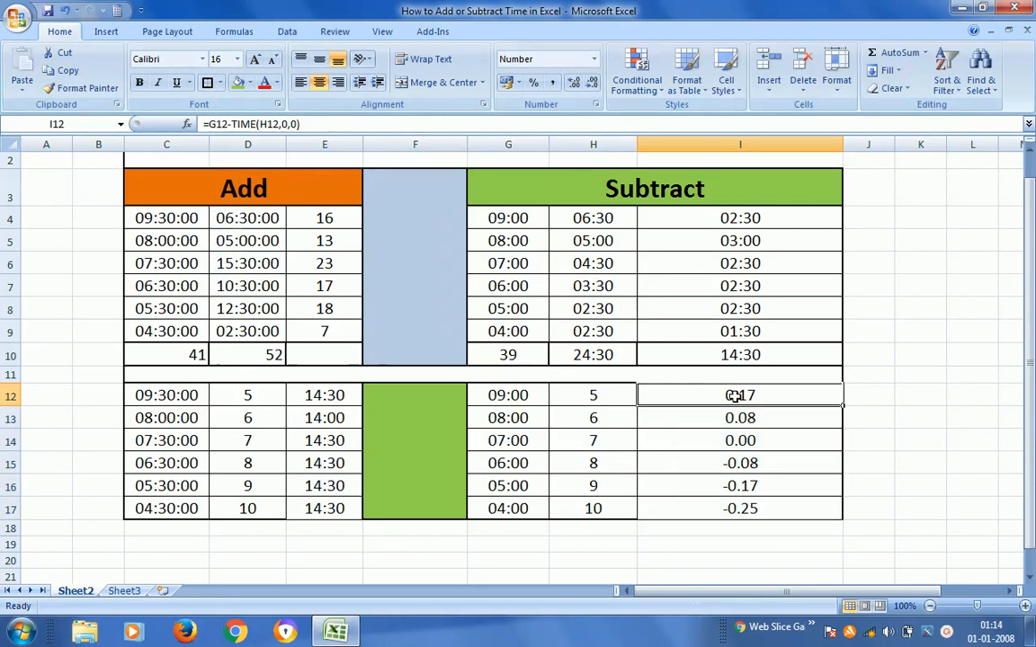
Apply the custom number format [h] to the results in I12 to I17.
key("shift+Down")
key("shift+Down")
key("shift+Down")
key("shift+Down")
key("shift+Down")
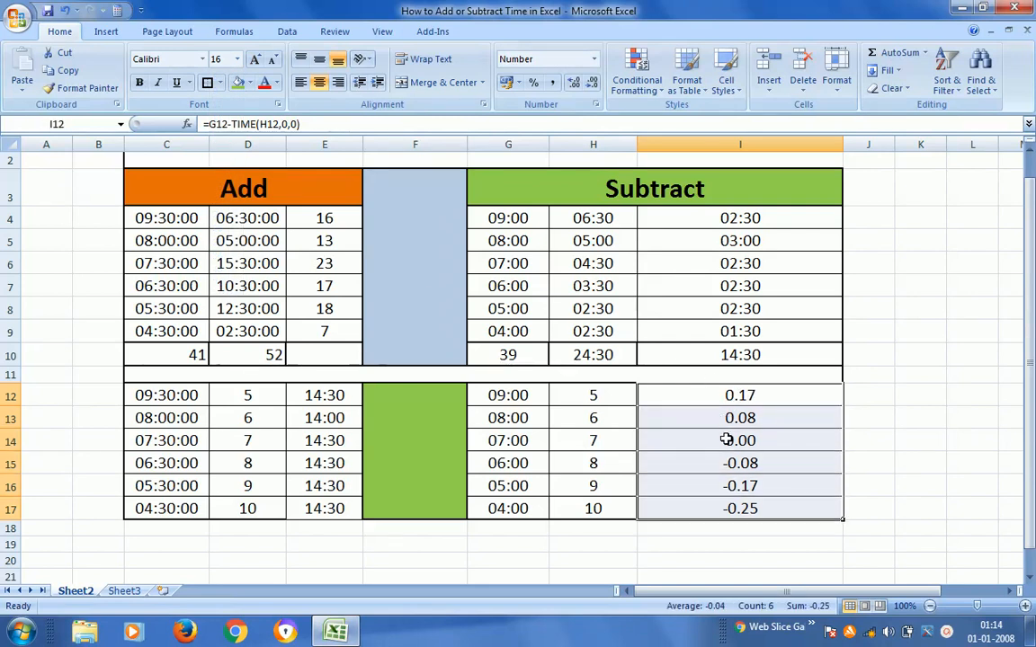
right_click(726, 440)
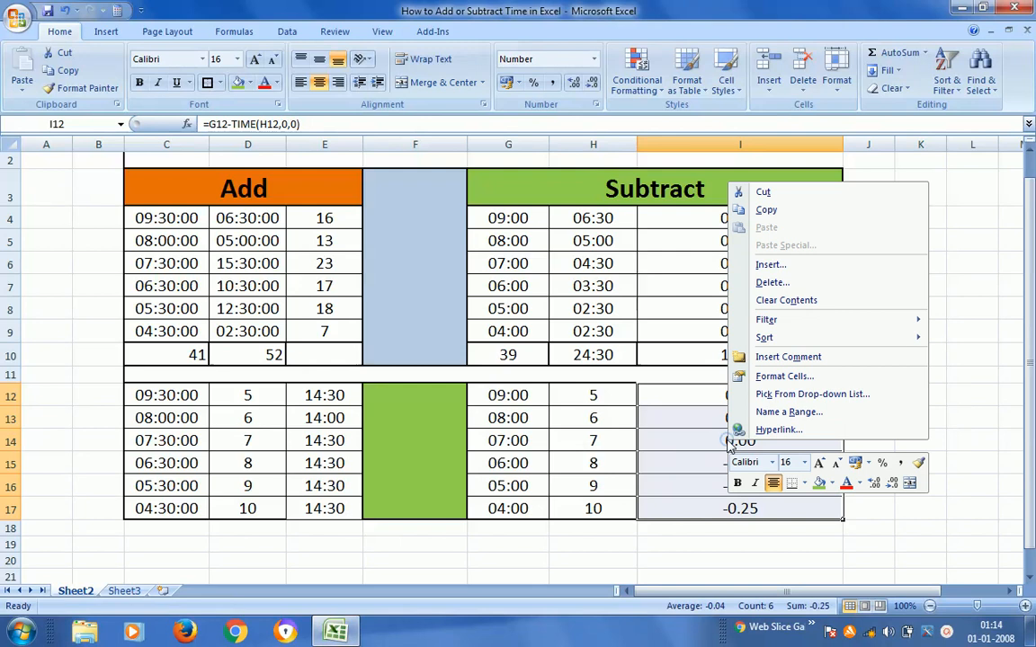
left_click(795, 376)
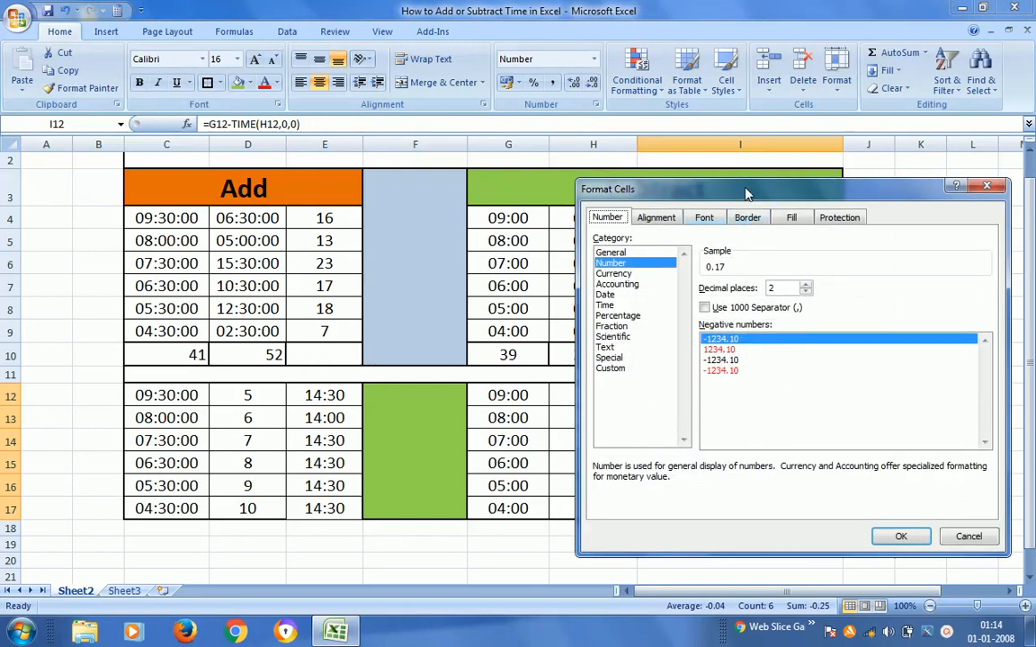
left_click_drag(745, 193, 243, 107)
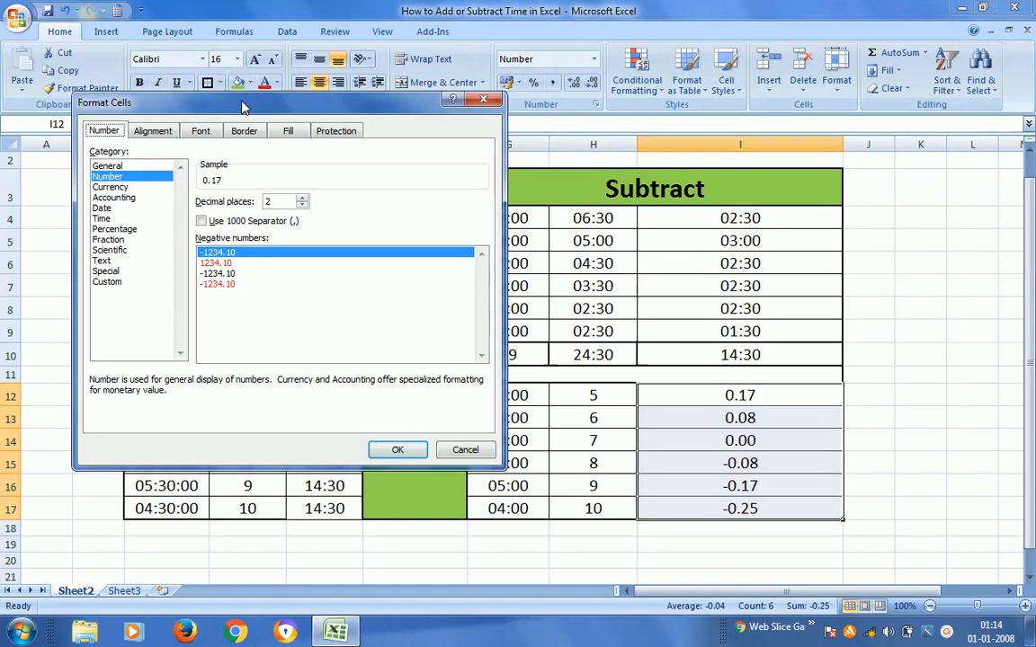
left_click(107, 282)
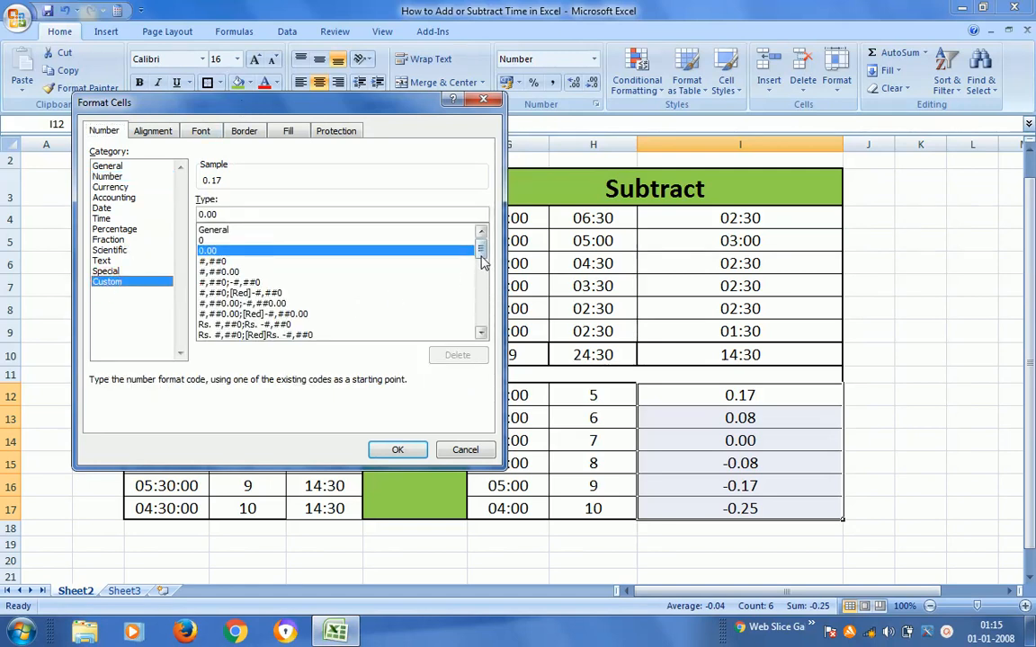
left_click_drag(481, 254, 482, 307)
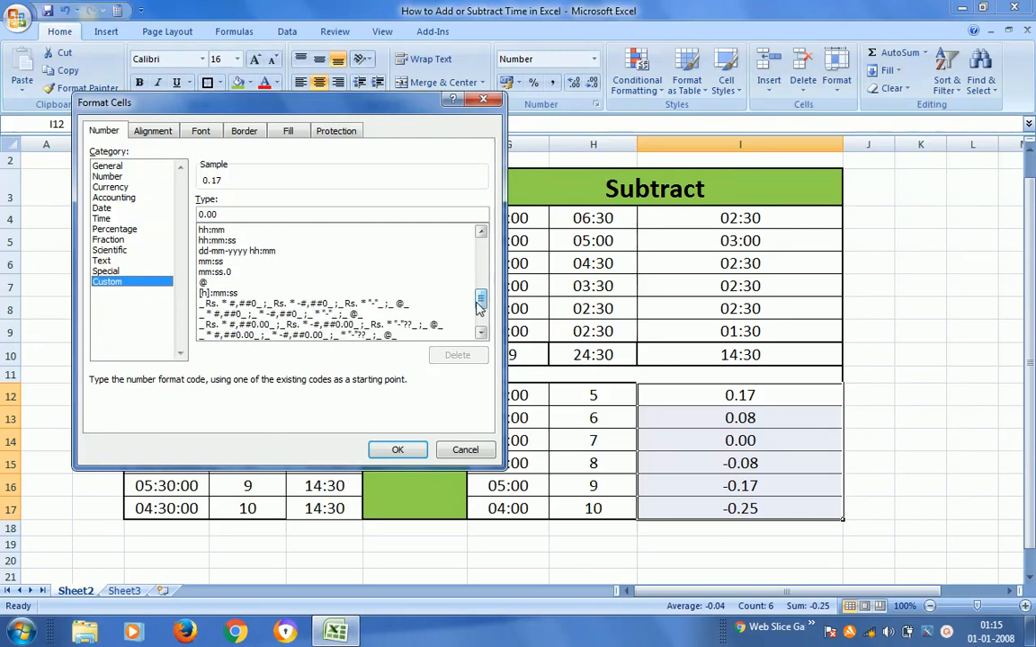
left_click(216, 293)
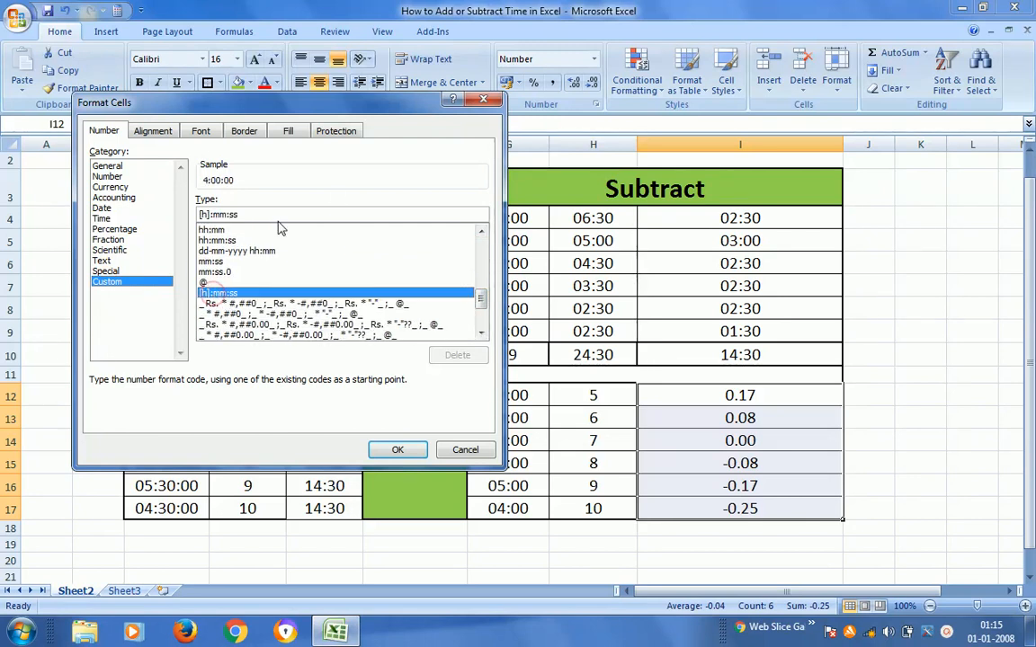
left_click_drag(373, 102, 392, 27)
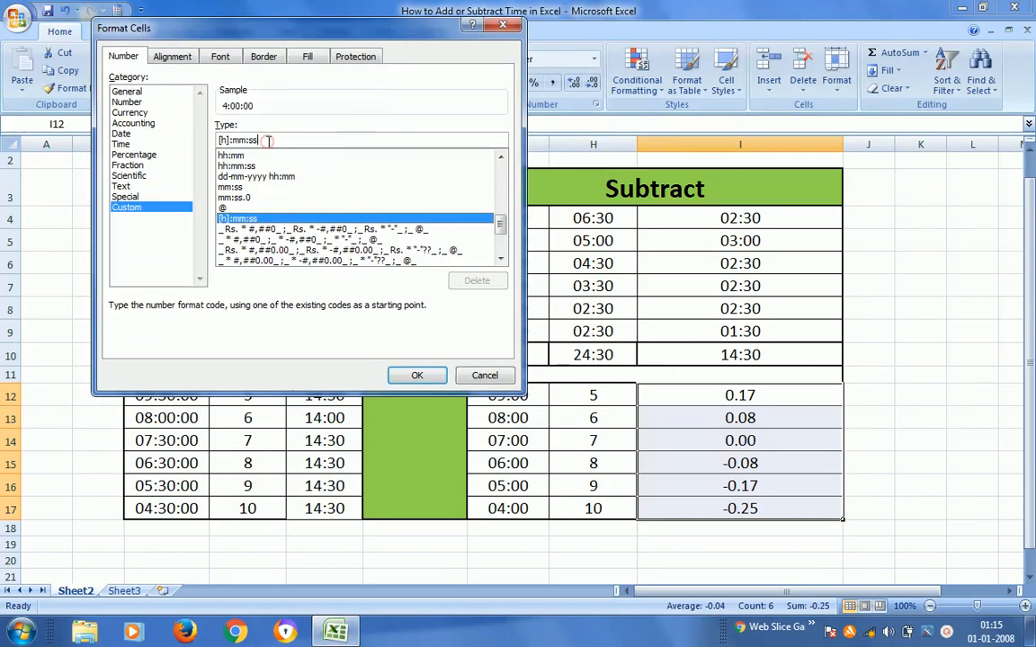
key("BackSpace")
key("BackSpace")
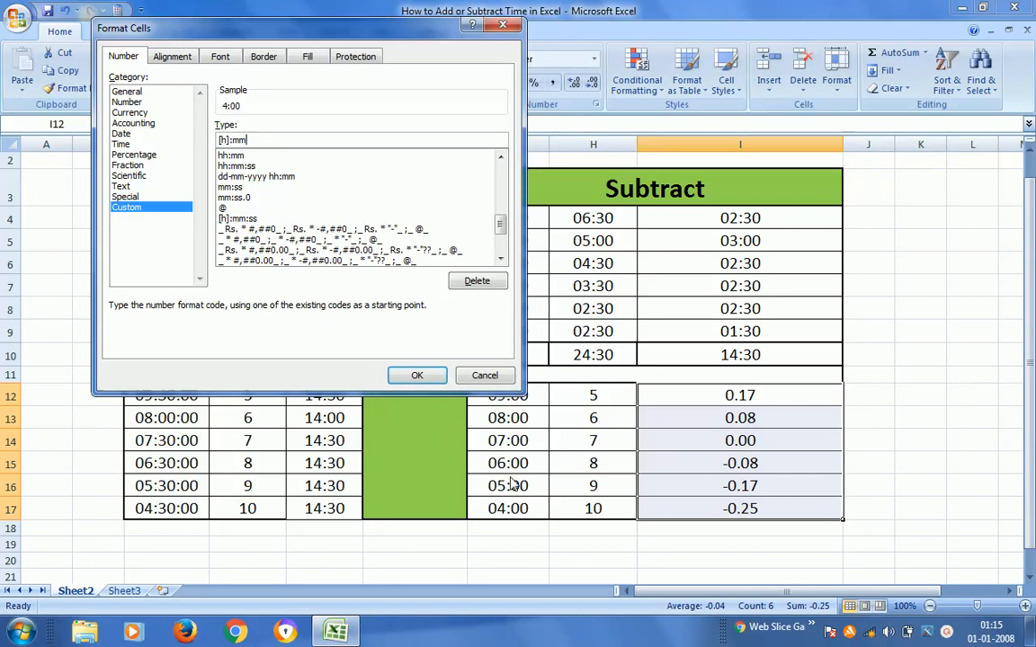
left_click_drag(352, 36, 295, 18)
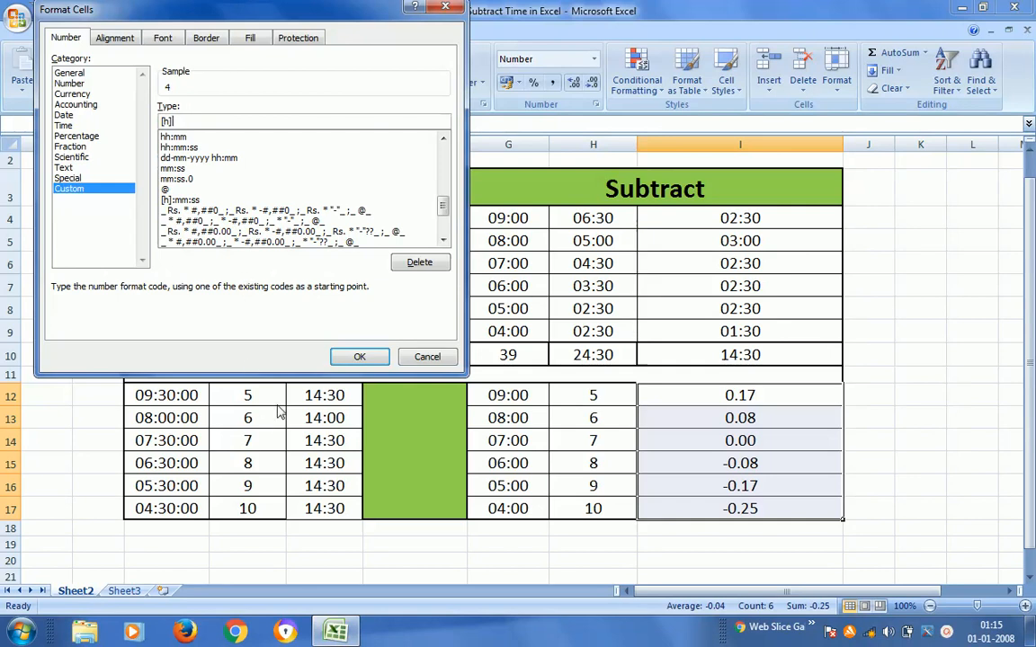
left_click(360, 357)
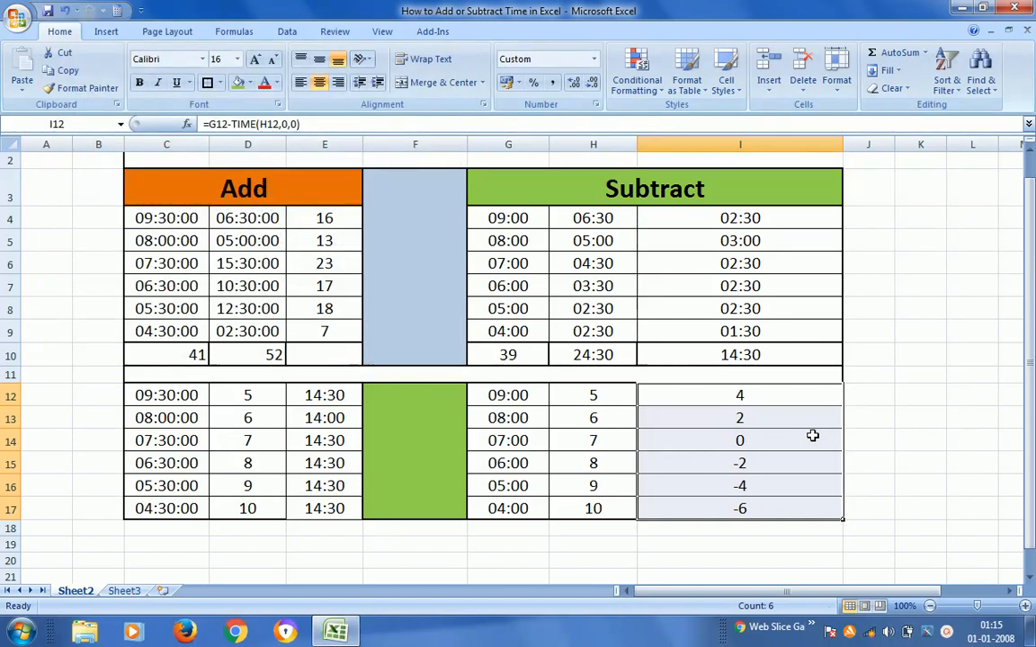
Compare the times in column G and the plain hours in column H with their results in column I for rows 12 to 15.
left_click(777, 397)
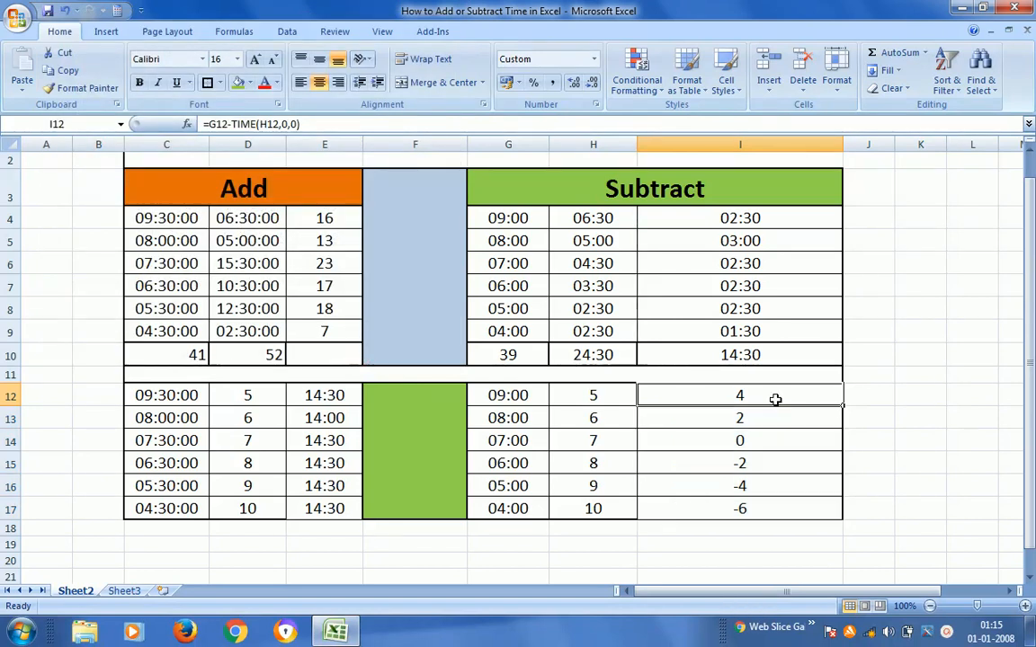
left_click(524, 401)
left_click(592, 398)
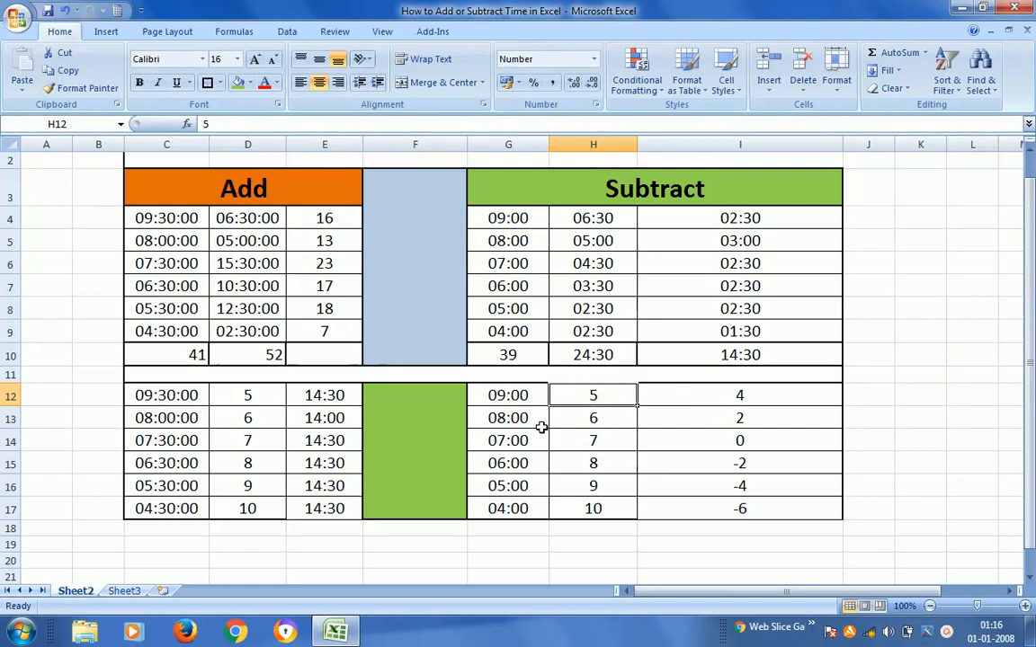
left_click(506, 418)
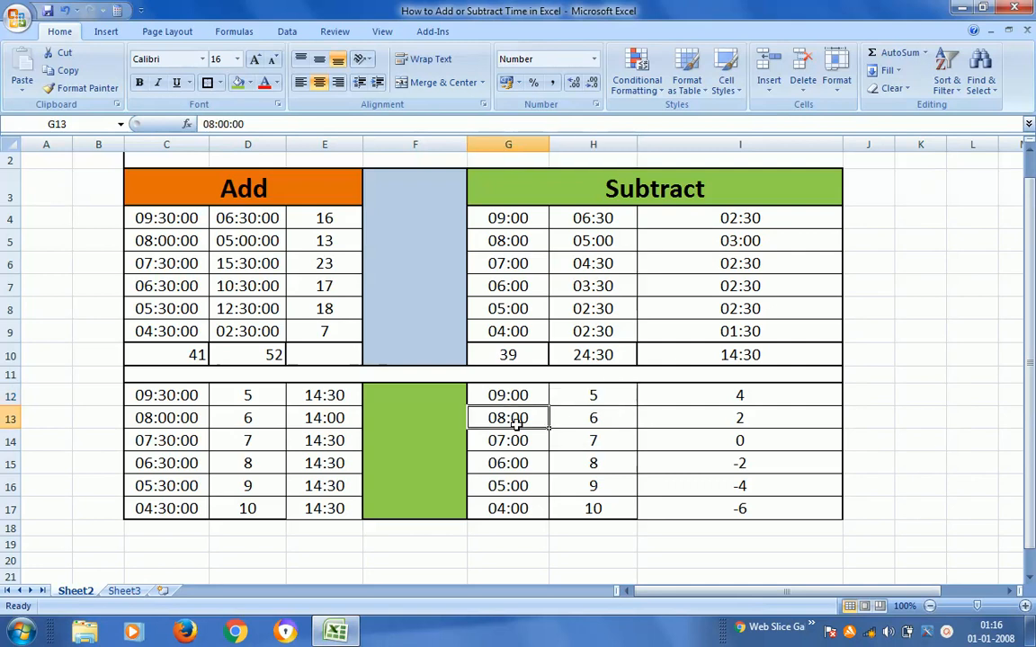
left_click(598, 421)
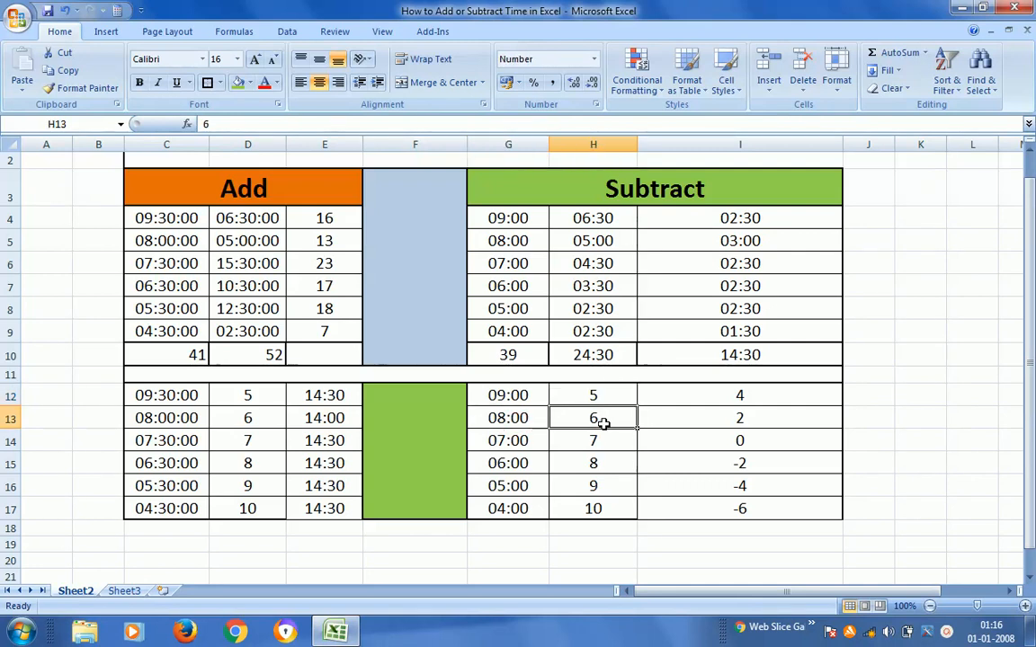
left_click(754, 419)
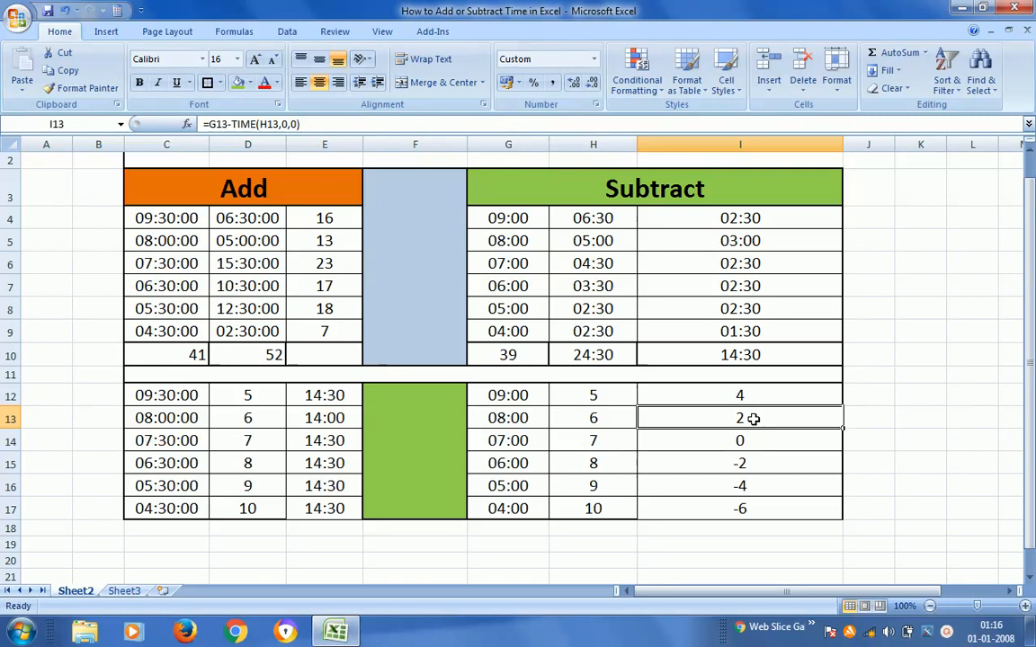
left_click(531, 442)
left_click(589, 442)
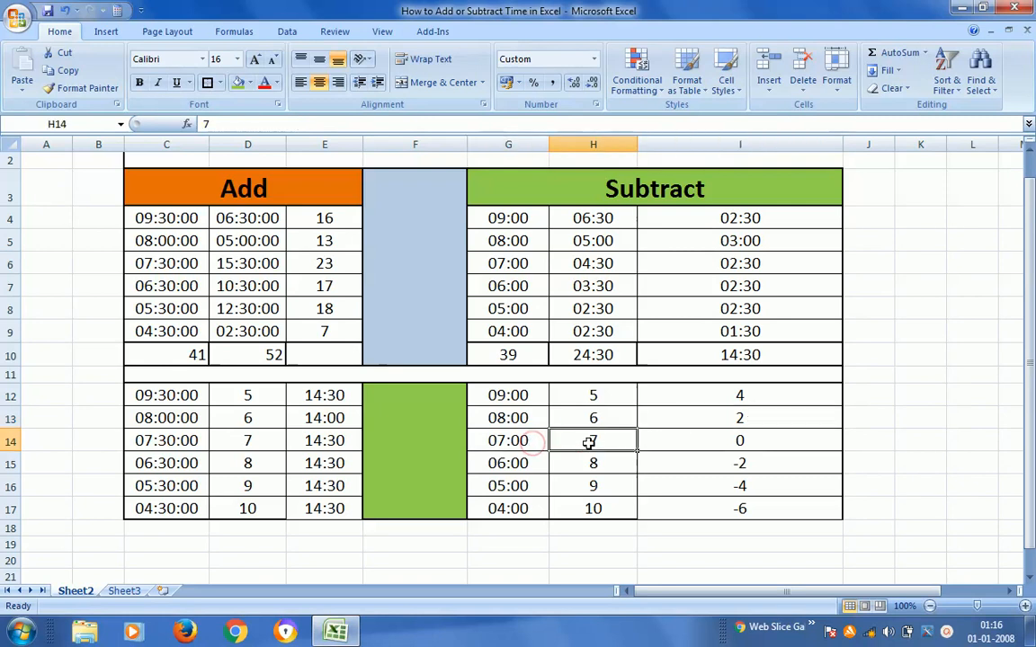
left_click(722, 439)
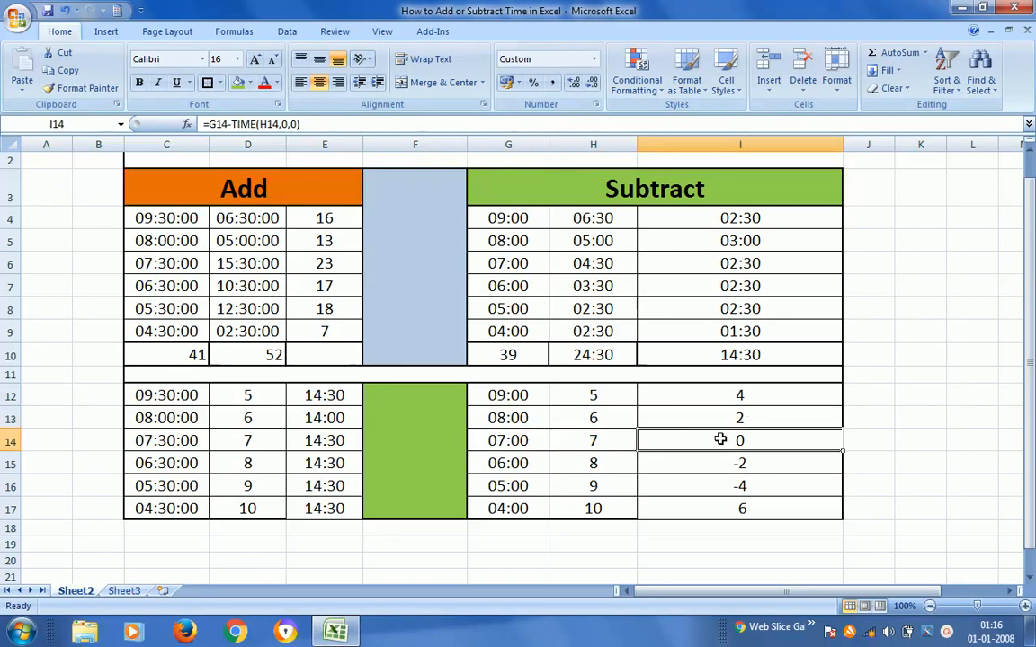
left_click(742, 393)
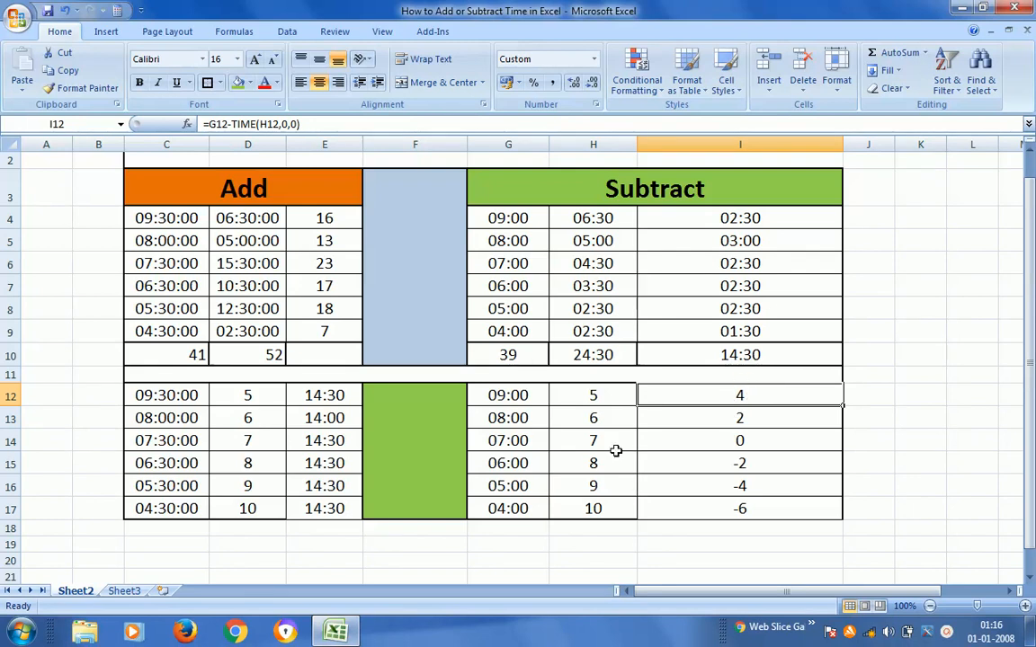
left_click(581, 442)
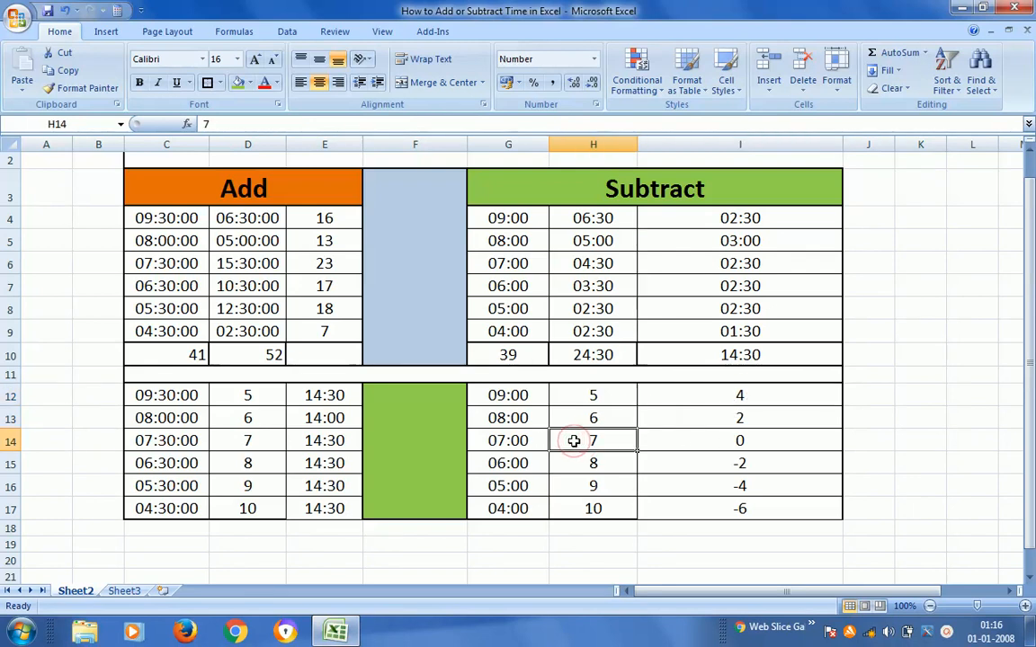
left_click(520, 468)
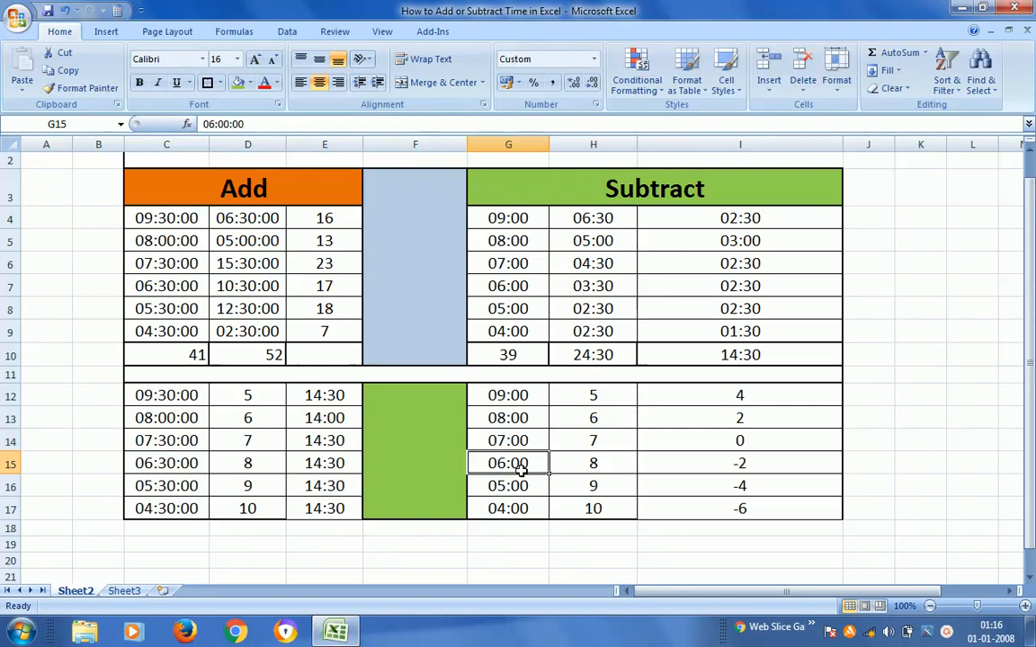
left_click(592, 470)
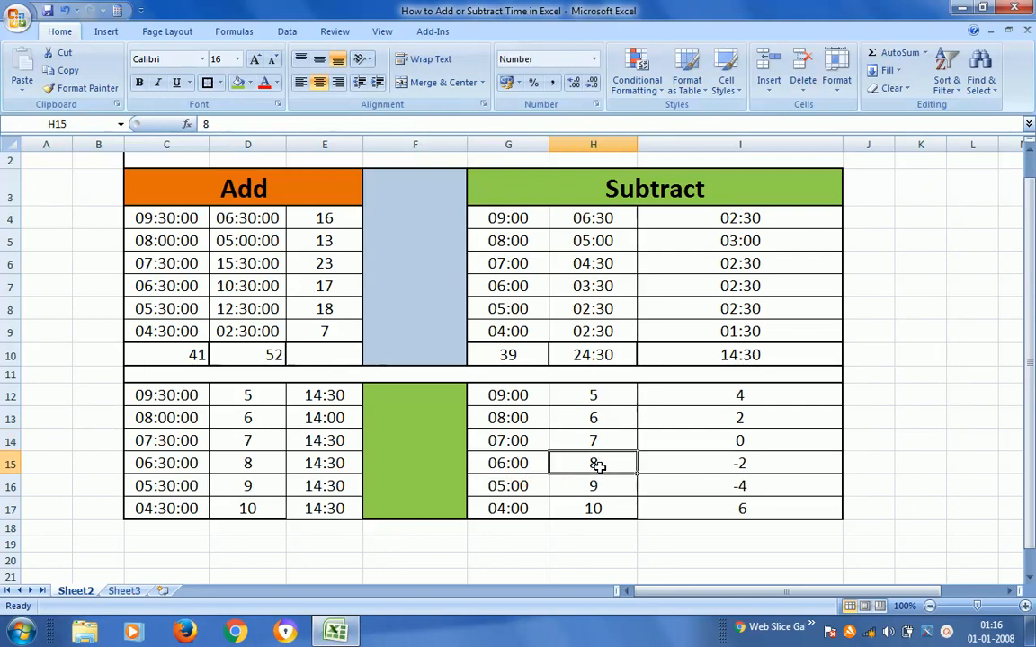
left_click(739, 467)
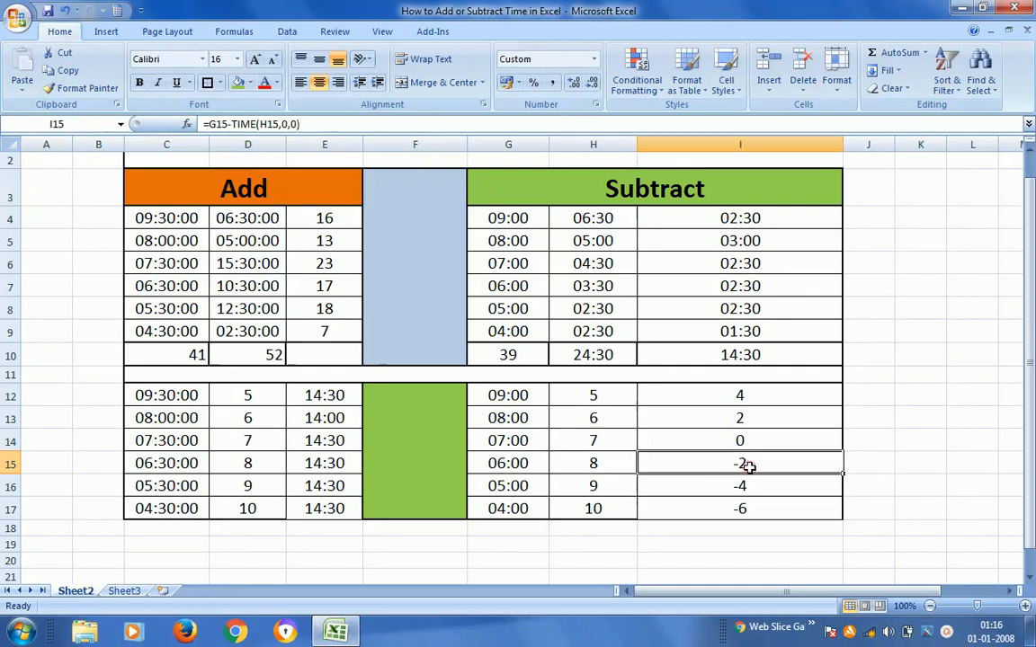
left_click(534, 492)
Return the results in I12 to I17 to the number format with two decimals.
left_click(752, 388)
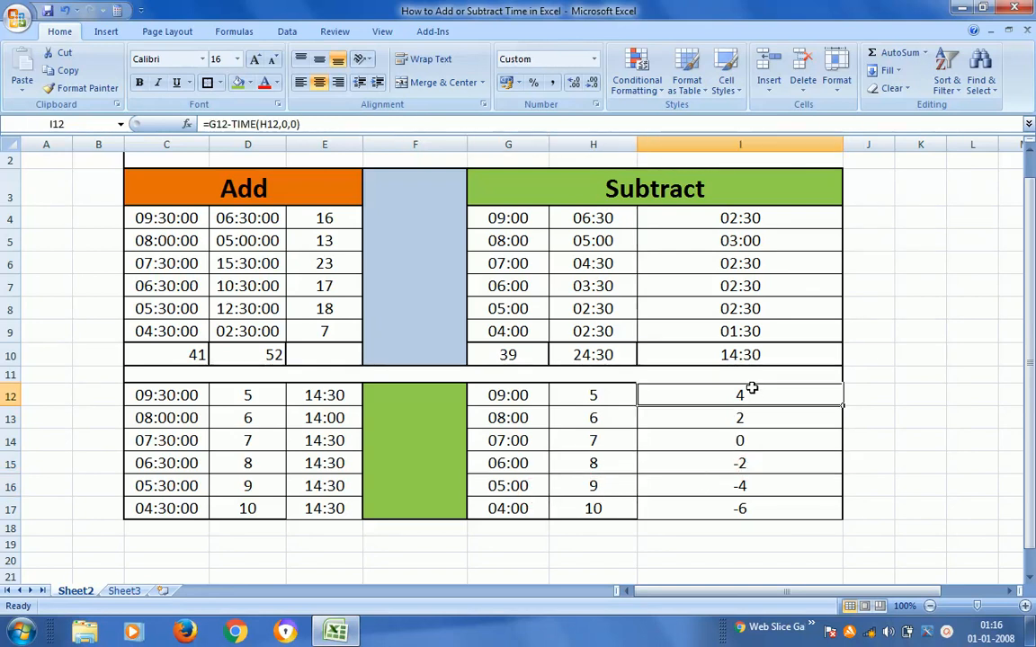
key("shift+Down")
key("shift+Down")
key("shift+Down")
key("shift+Down")
key("shift+Down")
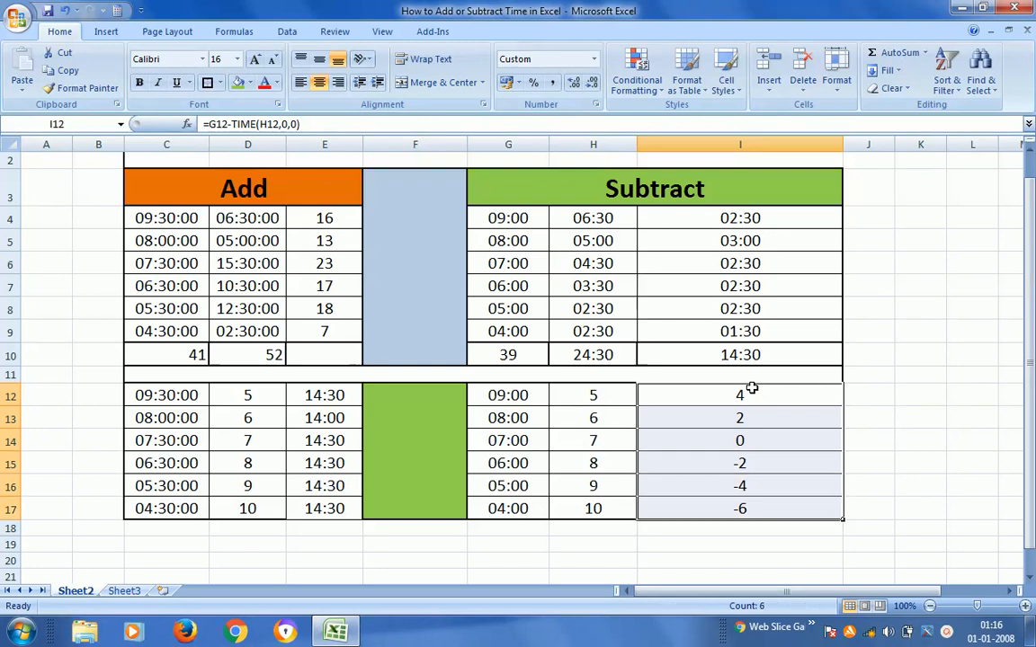
key("ctrl+shift+1")
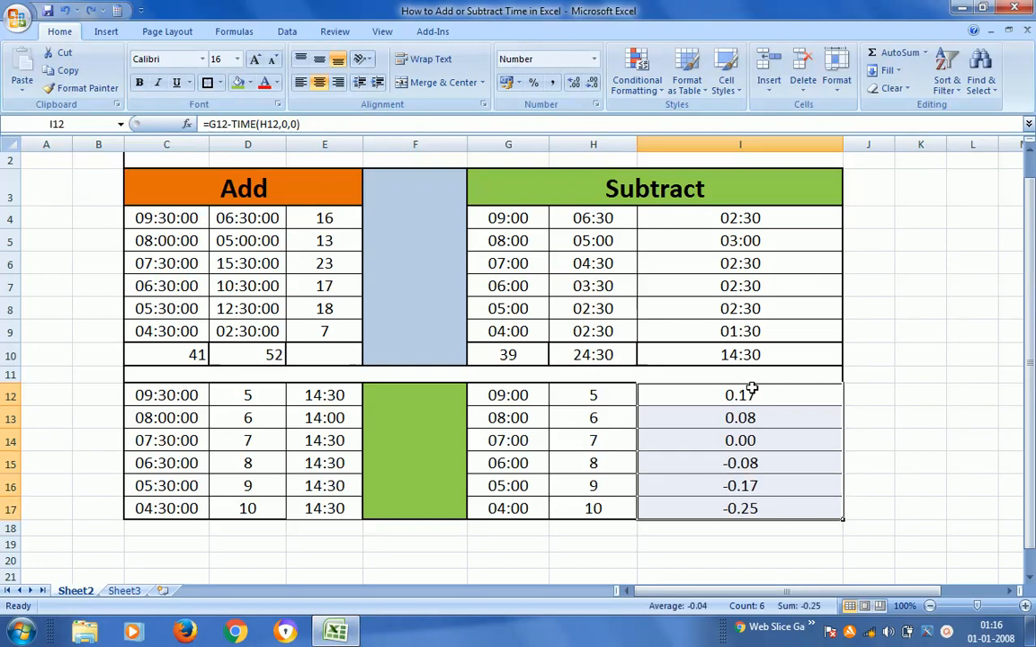
Apply the custom number format [h]:mm to the results in I12 to I17 and widen column I.
right_click(720, 477)
left_click(726, 409)
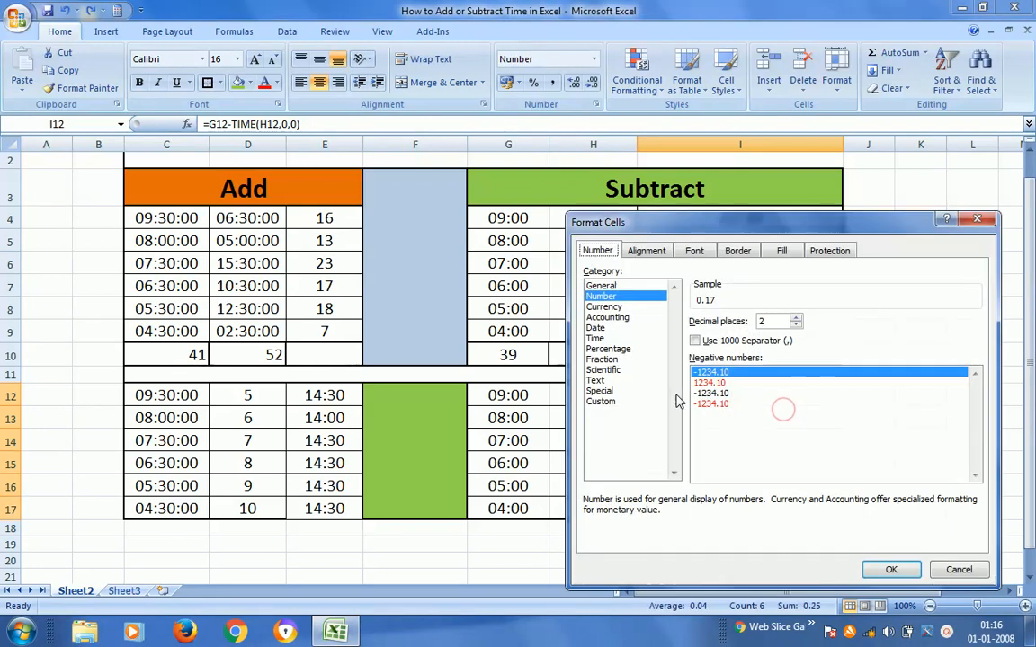
left_click(601, 401)
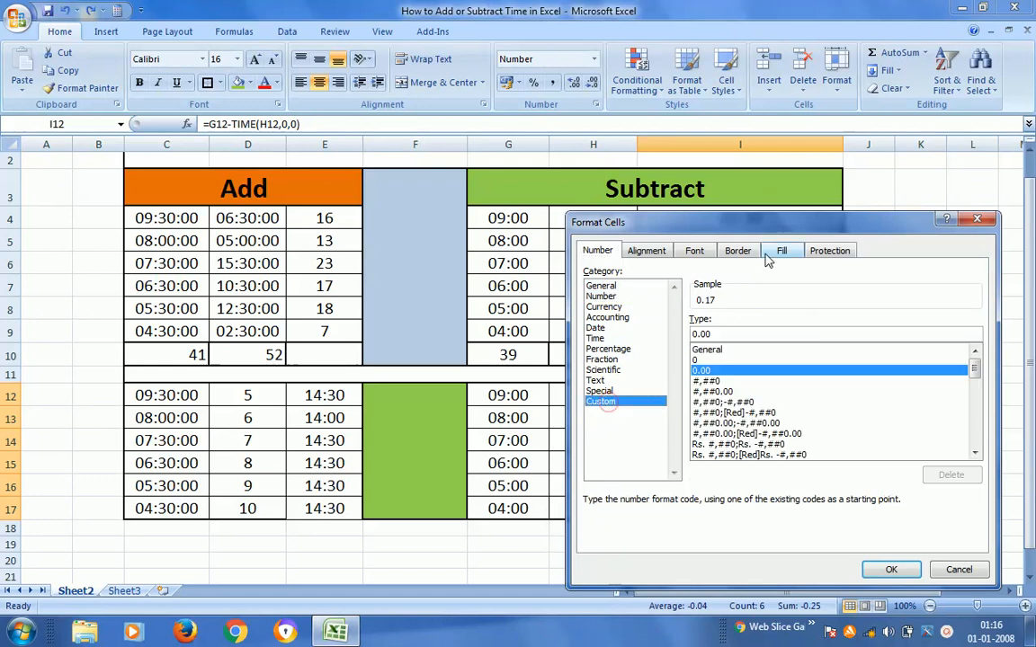
left_click_drag(787, 222, 340, 81)
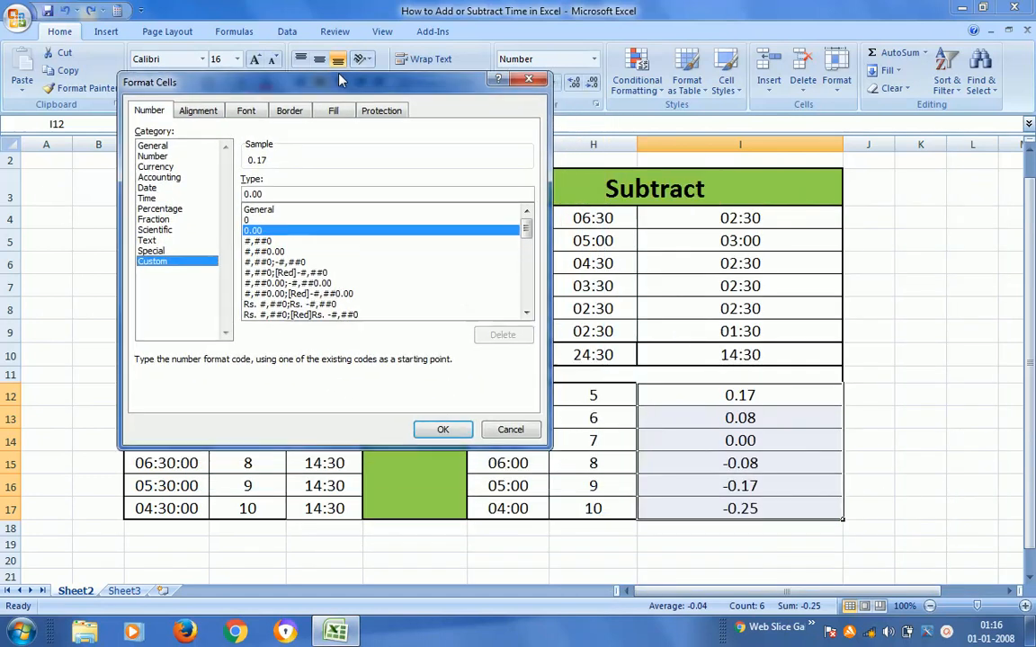
left_click_drag(527, 230, 528, 287)
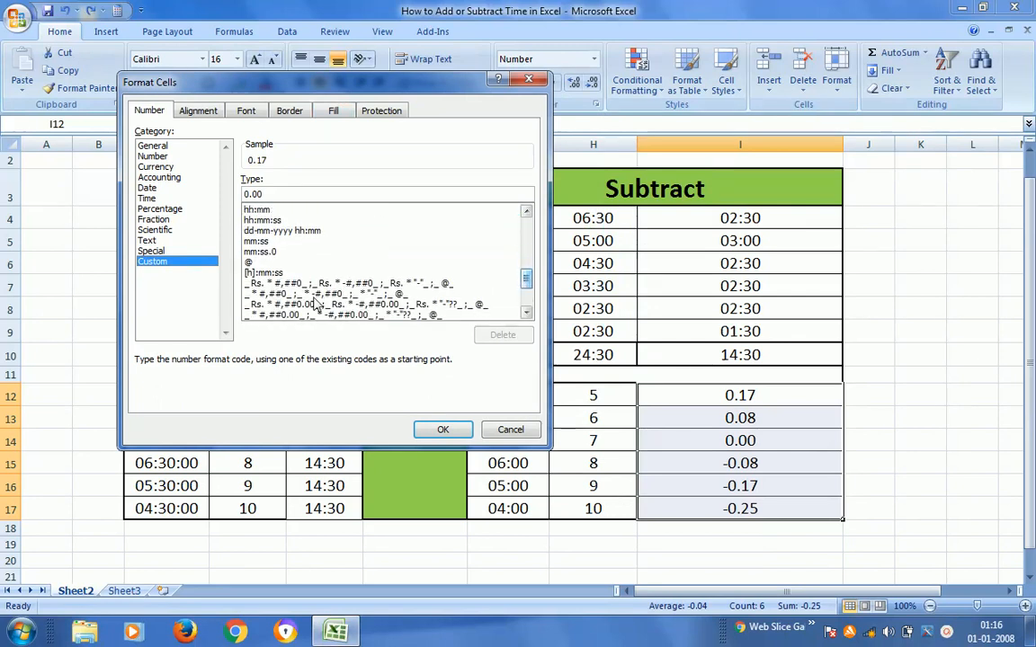
left_click(272, 274)
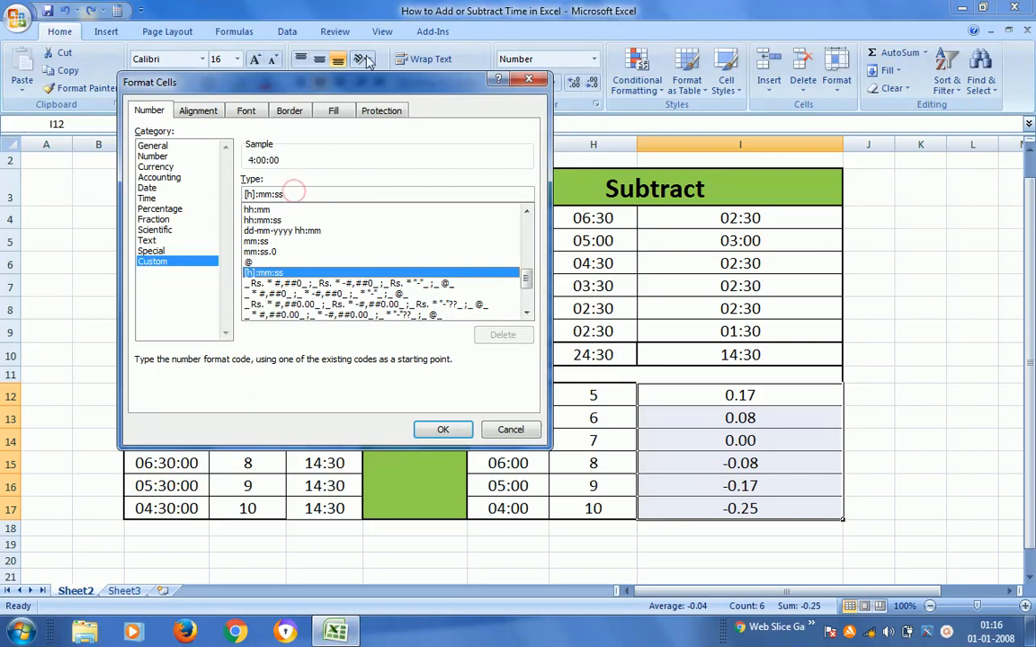
left_click_drag(327, 82, 339, 49)
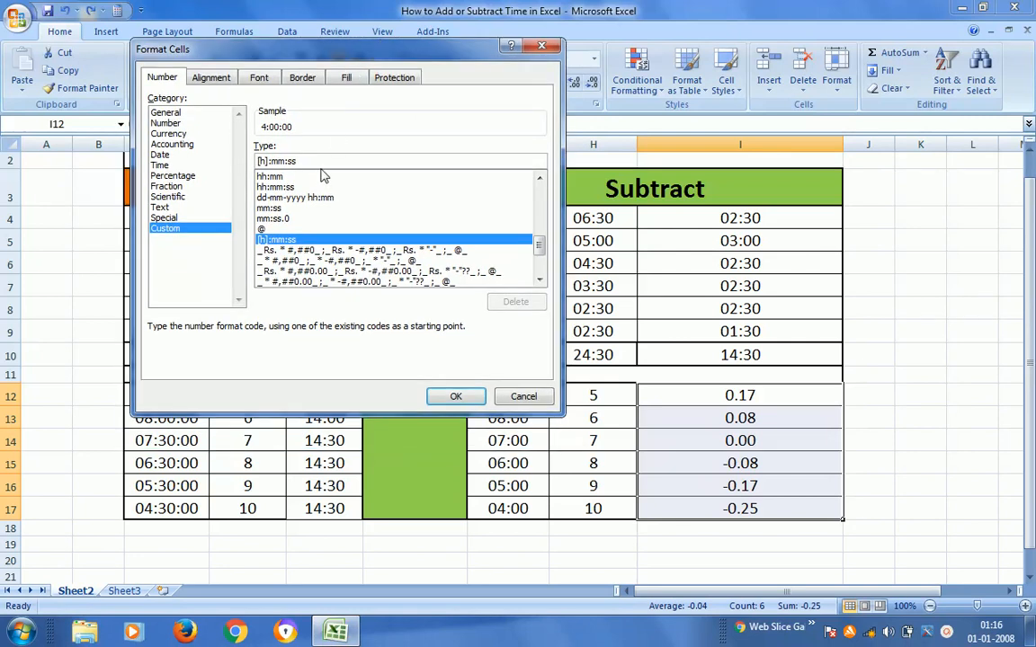
key("BackSpace")
key("BackSpace")
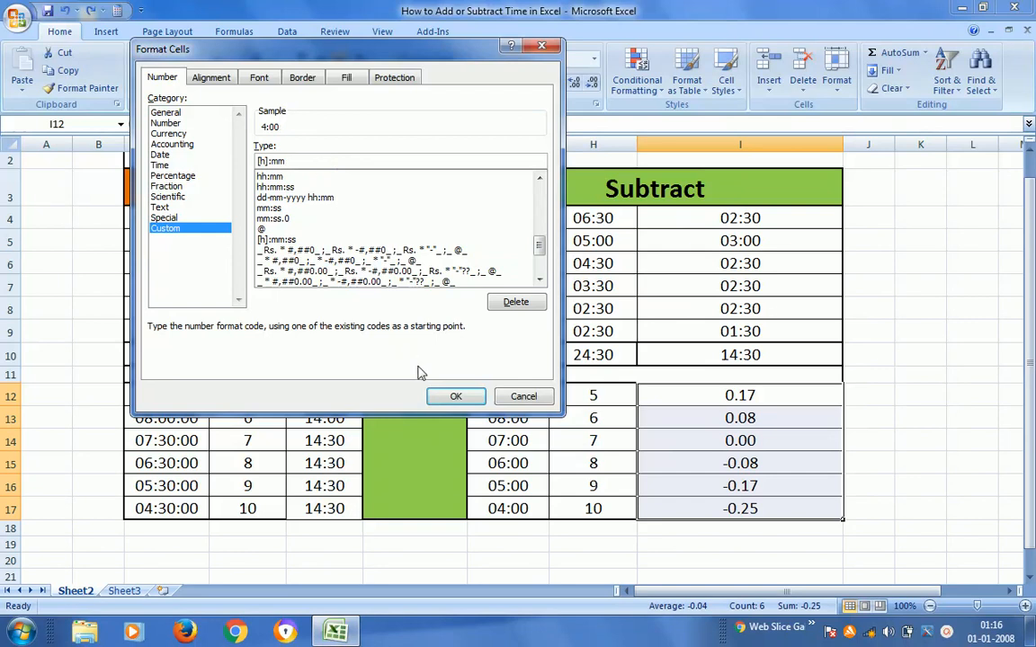
left_click(450, 396)
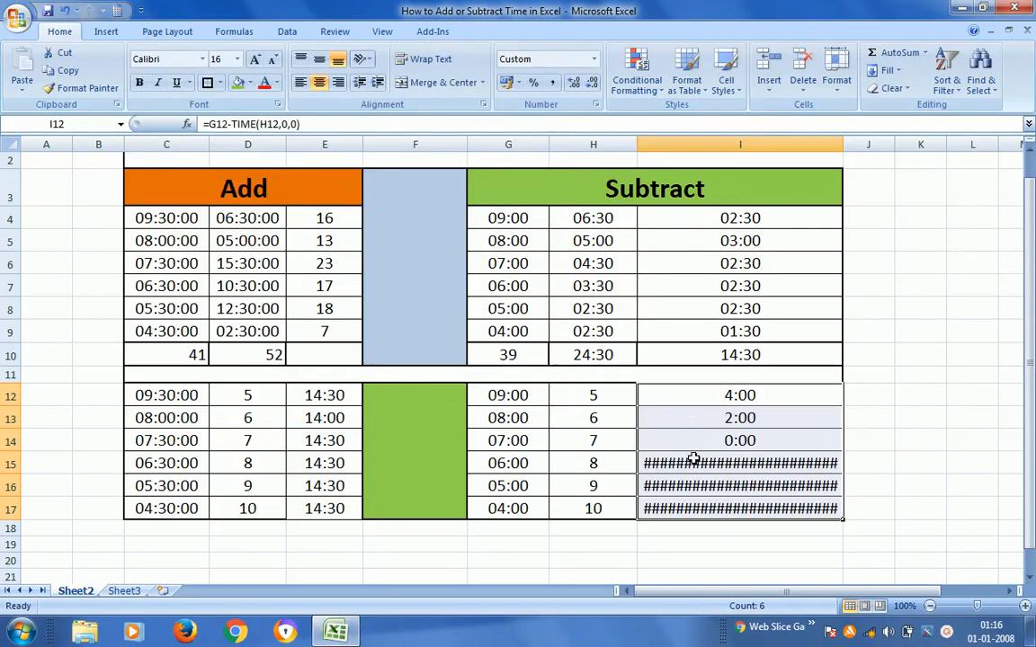
left_click_drag(842, 136, 894, 135)
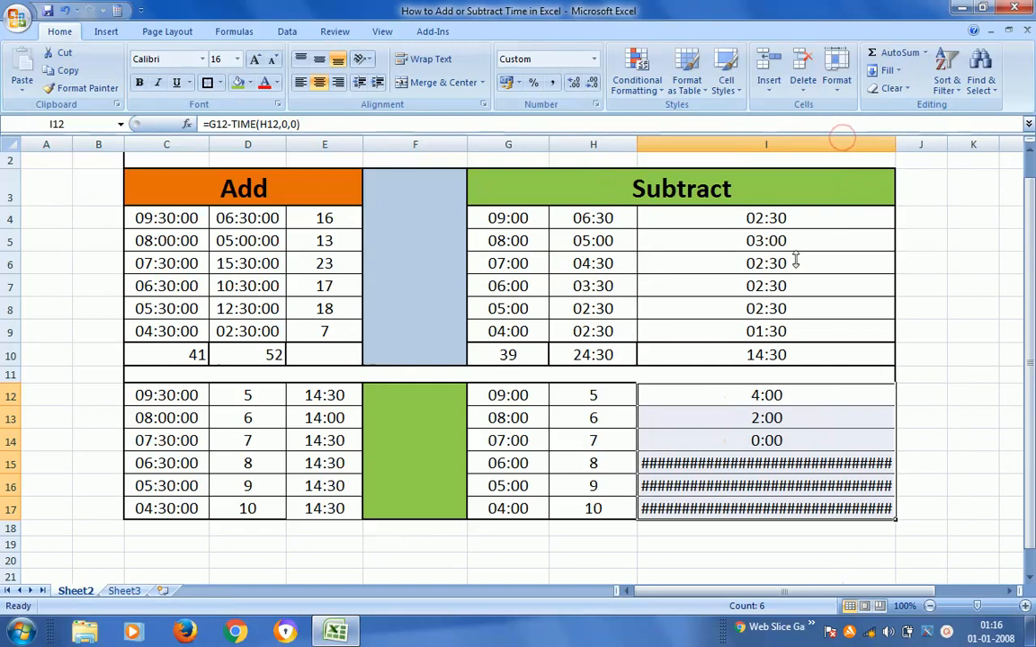
Undo the widening of column I and the [h]:mm format on I12 to I17.
key("ctrl+z")
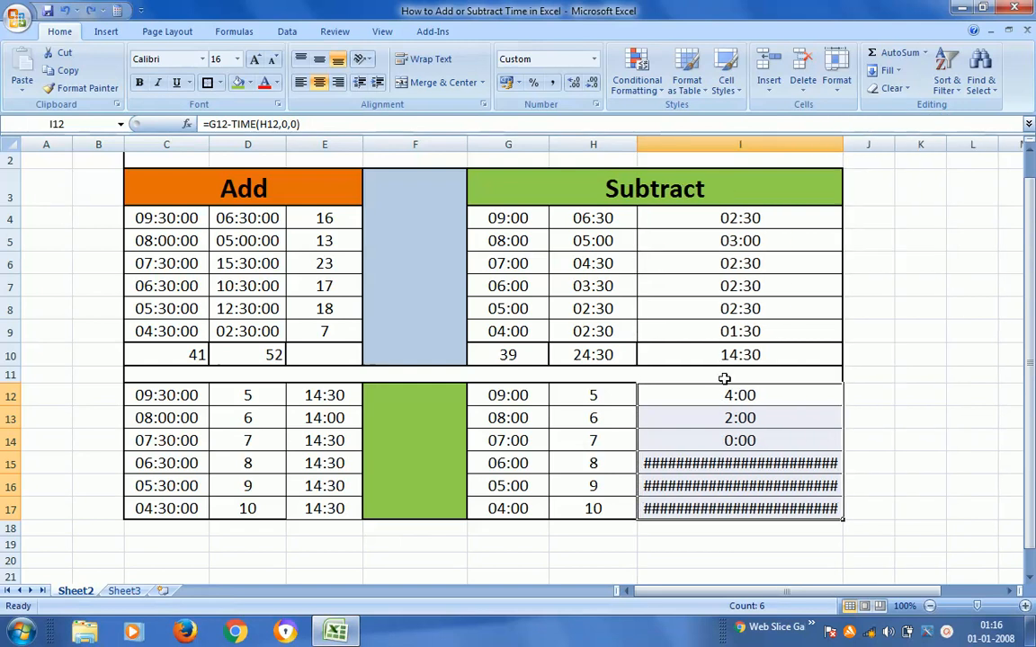
key("ctrl+z")
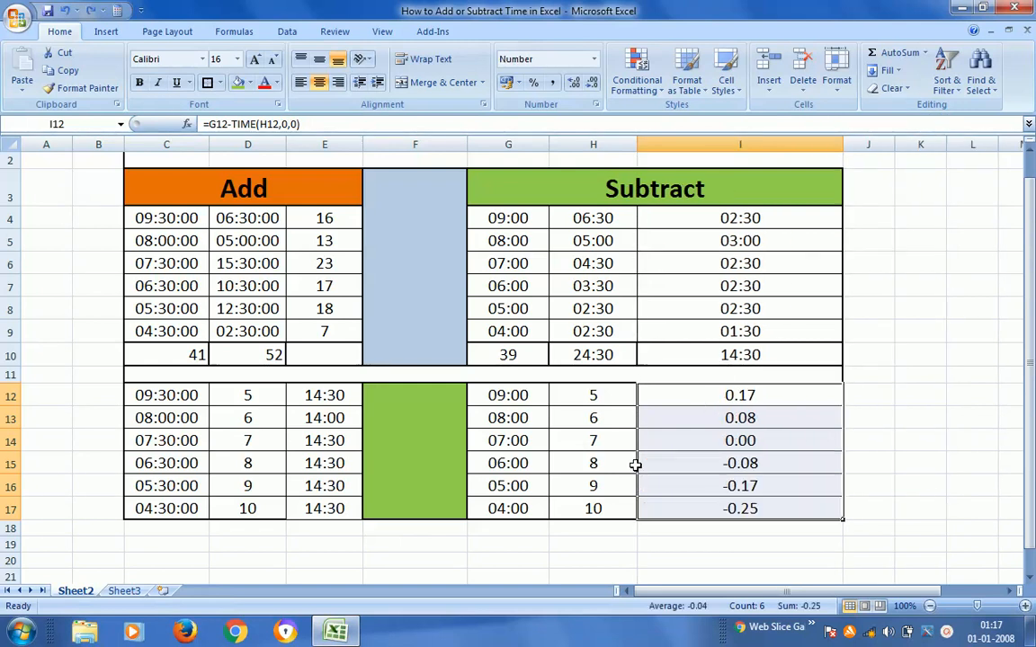
Set the hours to subtract in H15 to 5, in H16 to 4 and in H17 to 3.
left_click(596, 463)
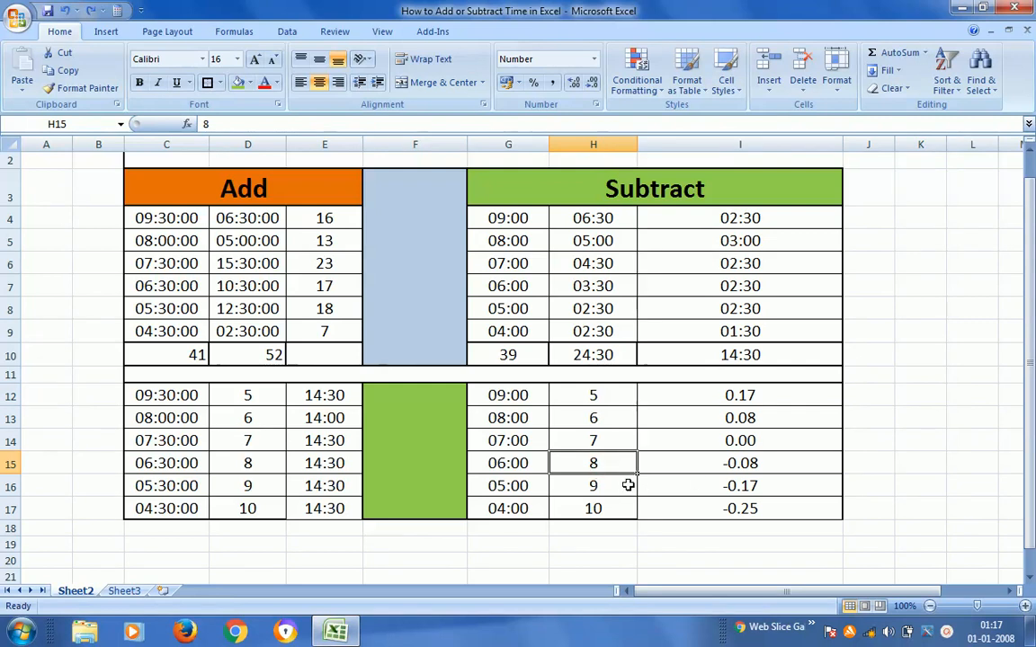
type("5")
key("Return")
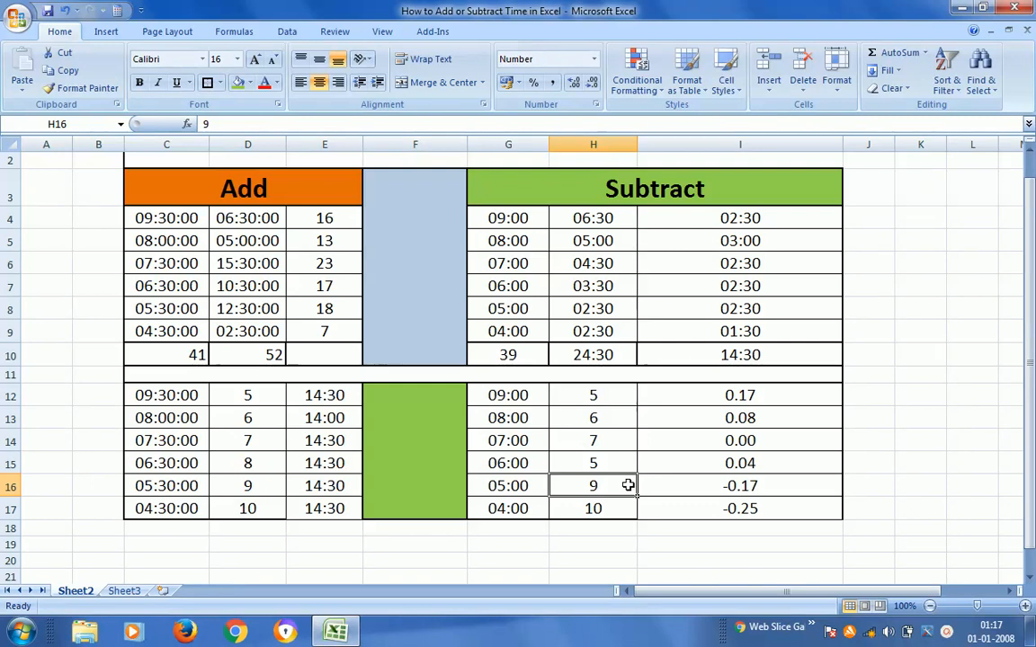
double_click(628, 485)
double_click(630, 486)
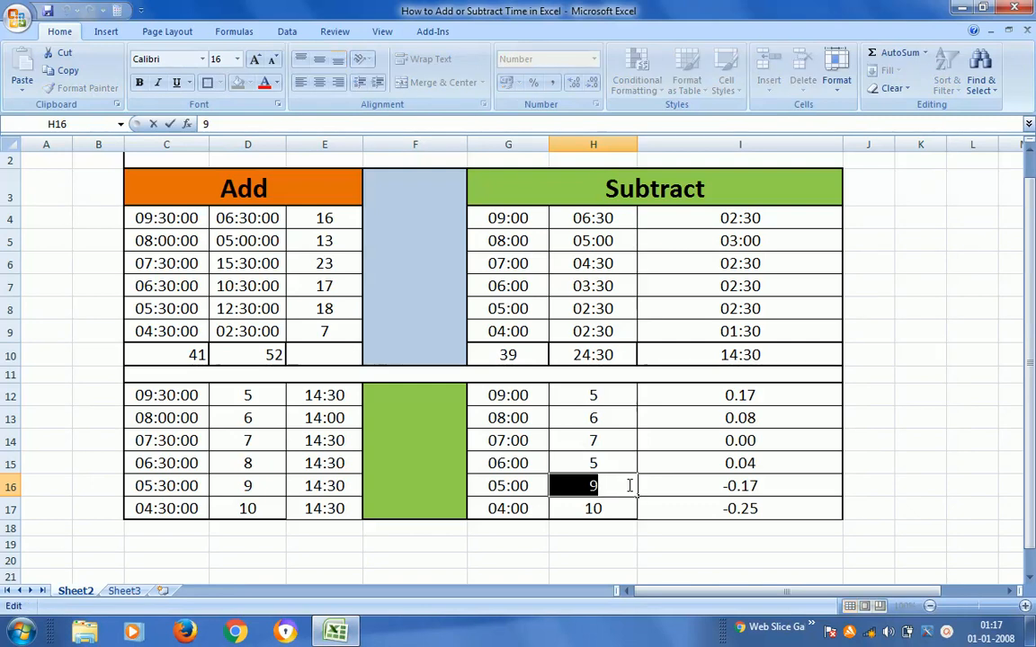
type("4")
key("Return")
key("F2")
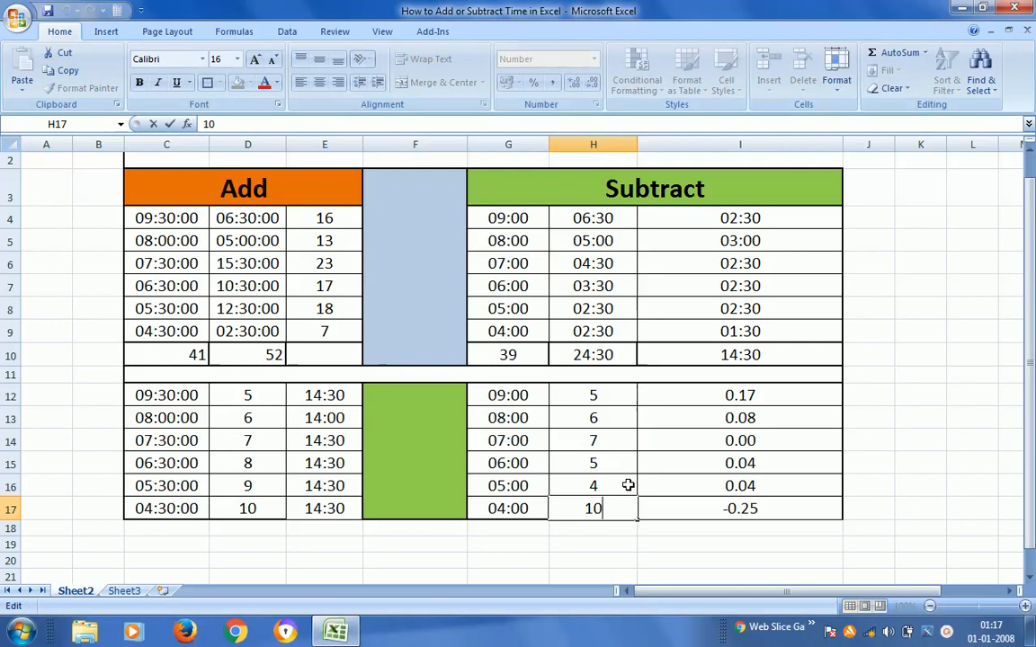
key("shift+Home")
type("3")
key("Return")
Apply the custom number format [h]:mm to the subtraction results in I12 to I17.
key("Up")
key("Up")
key("Up")
key("Up")
key("Up")
key("Up")
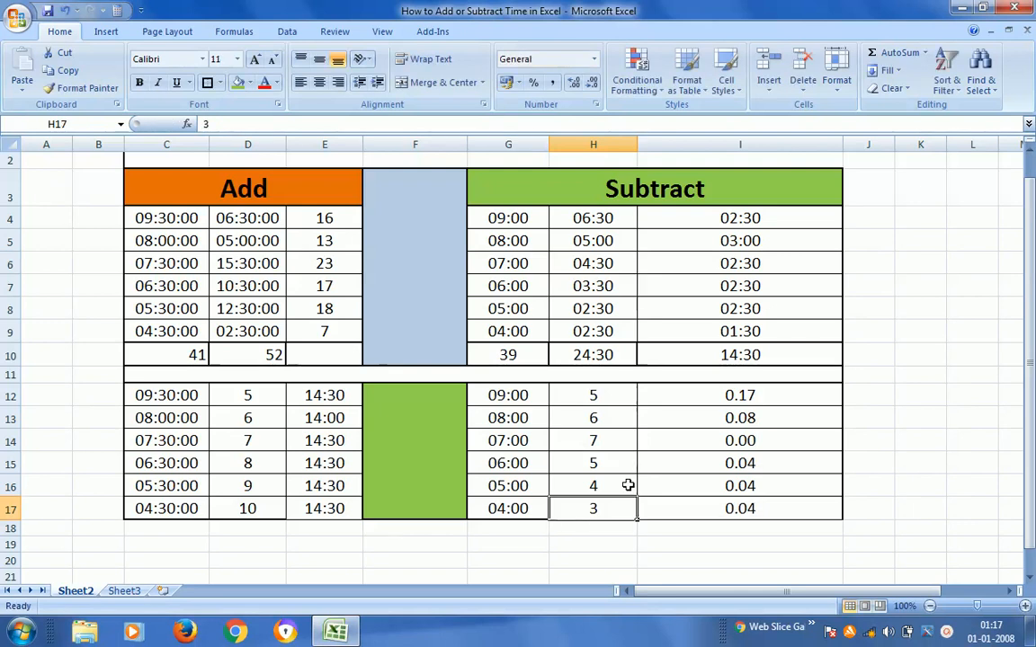
key("Right")
key("shift+Down")
key("shift+Down")
key("shift+Down")
key("shift+Down")
key("shift+Down")
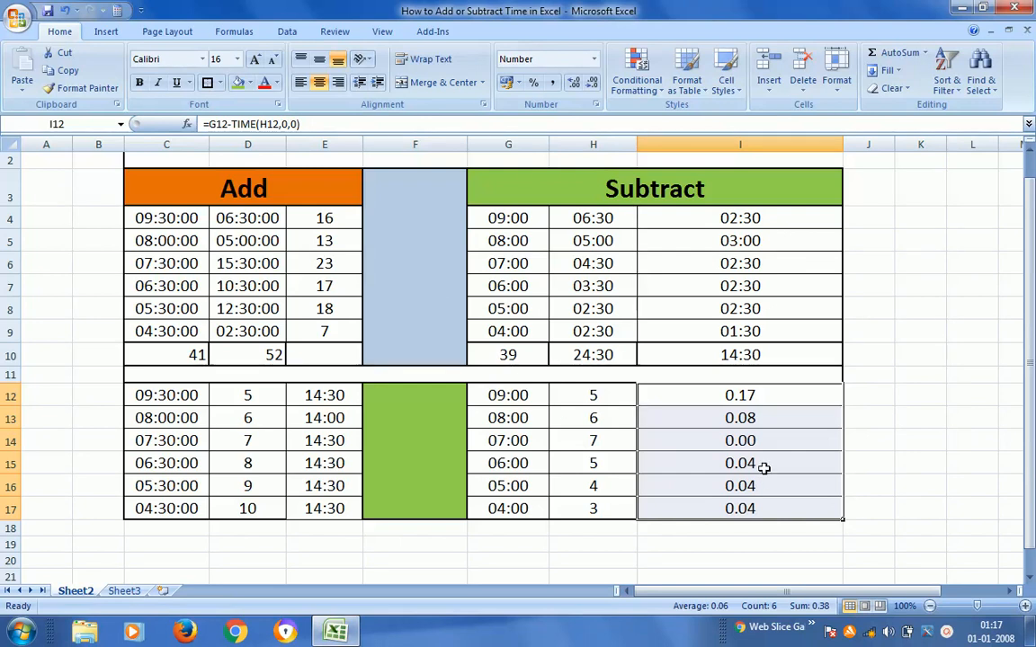
right_click(709, 475)
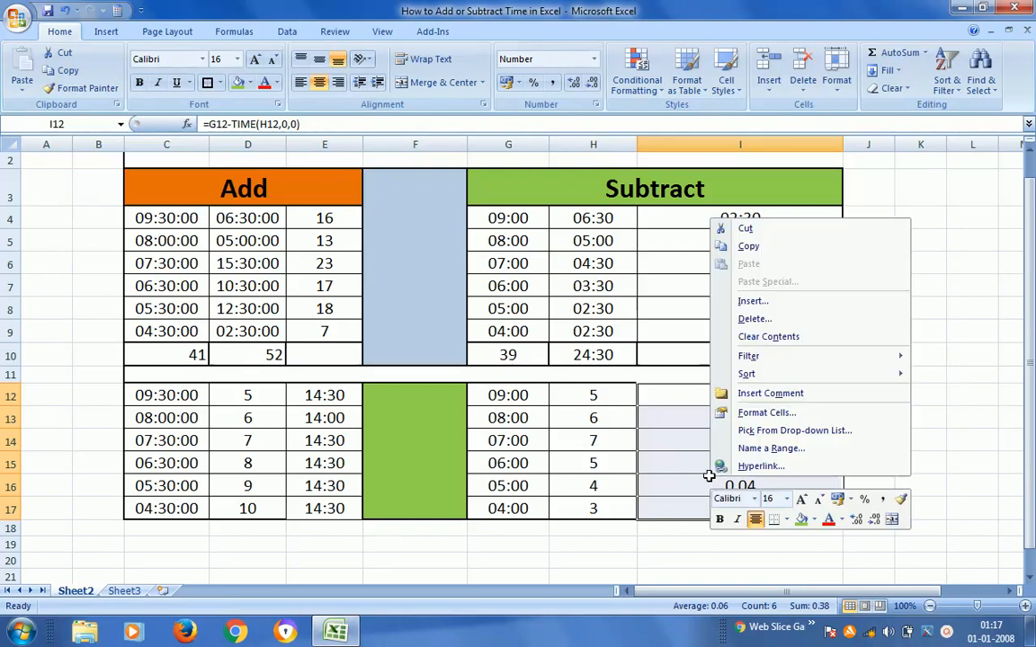
left_click(779, 416)
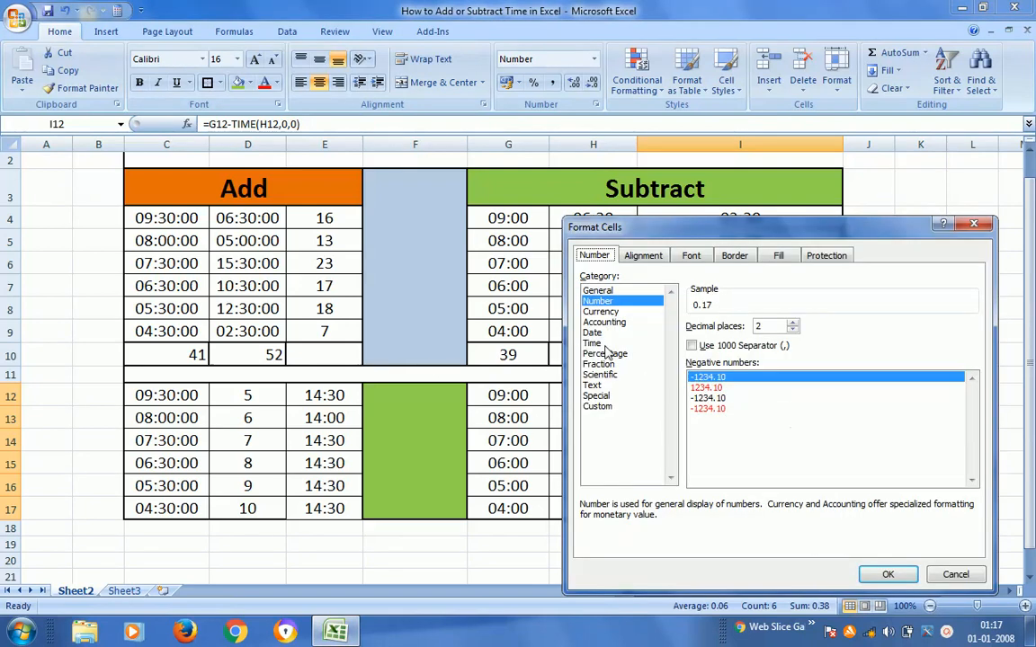
left_click(599, 406)
left_click_drag(716, 236, 285, 119)
left_click_drag(537, 258, 538, 315)
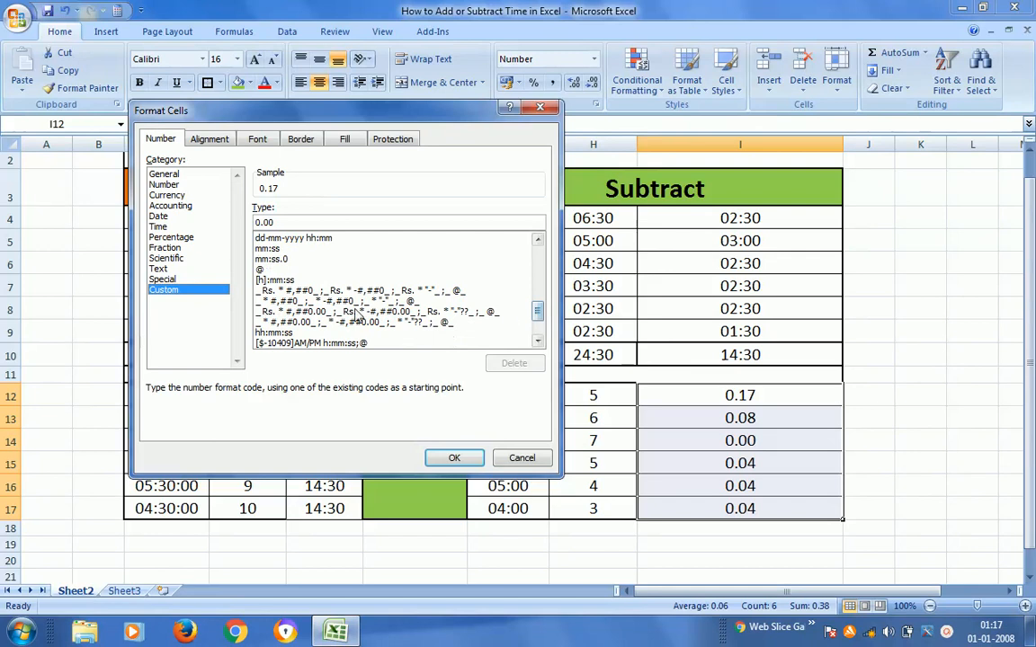
left_click(274, 281)
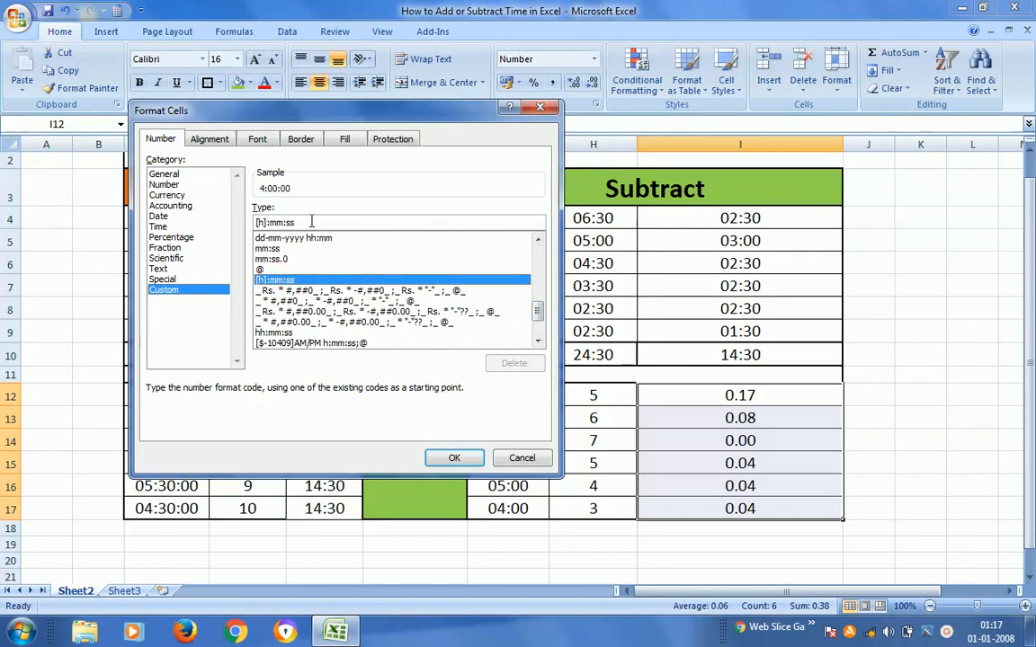
left_click_drag(375, 120, 407, 60)
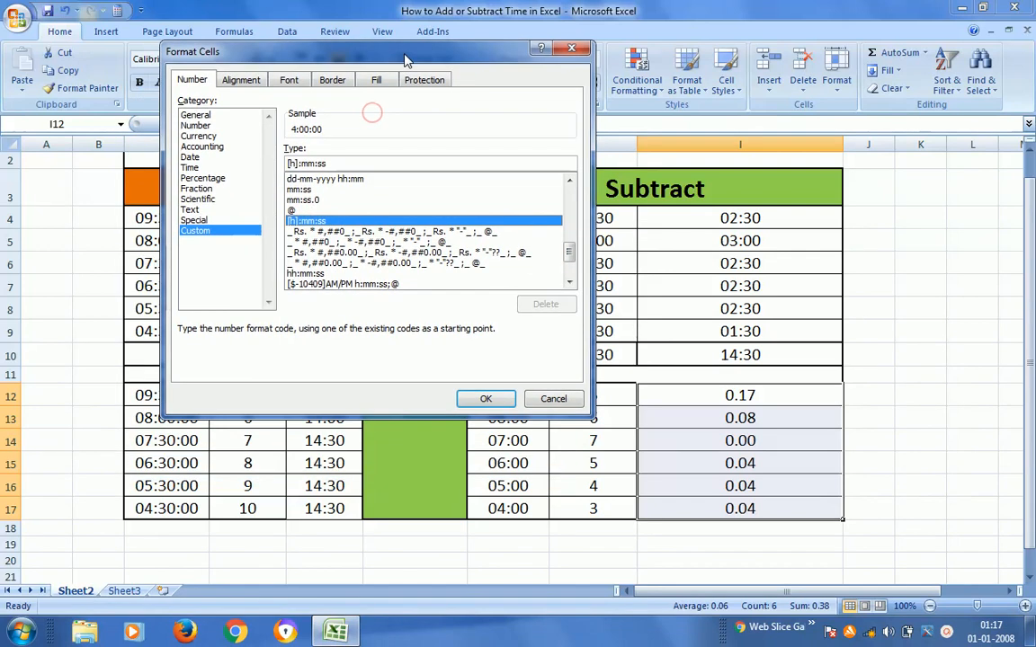
left_click(335, 164)
key("BackSpace")
key("BackSpace")
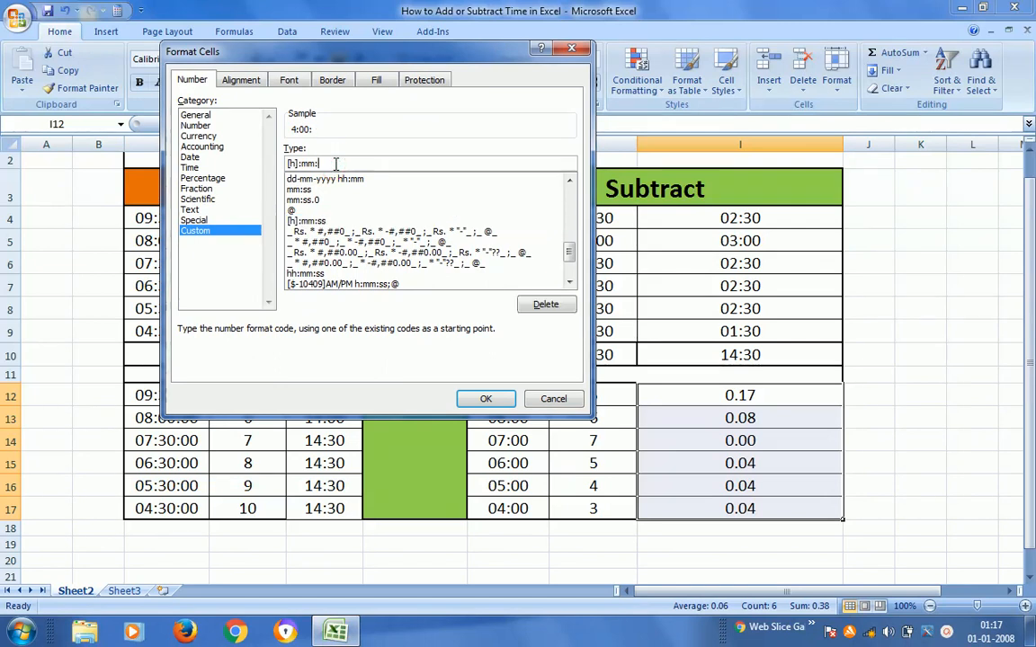
left_click(486, 398)
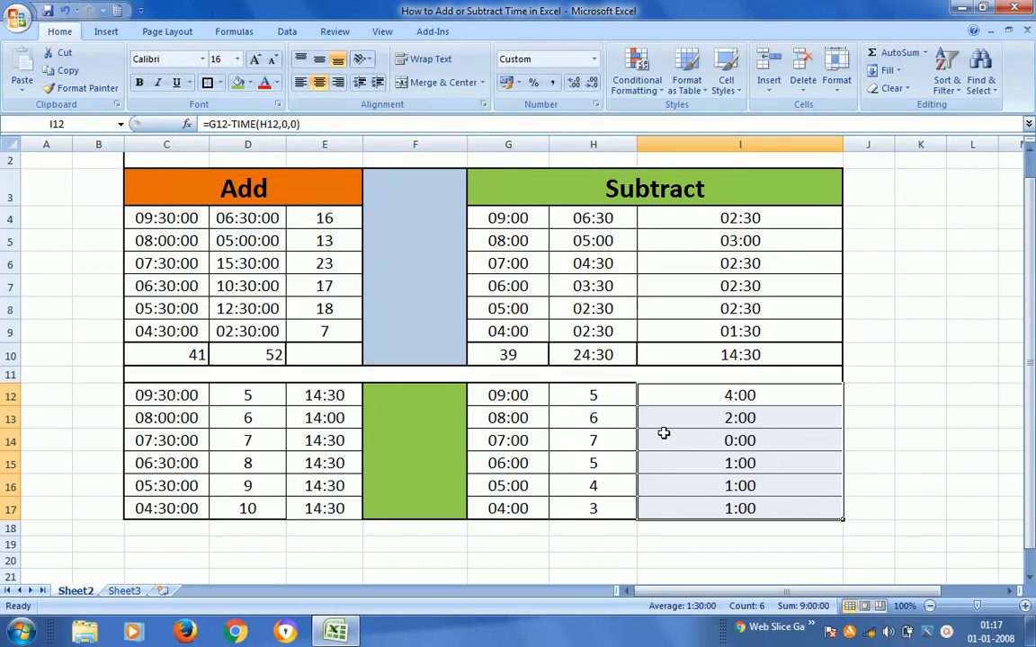
Set the hours to subtract in H14 to 3.
left_click(729, 443)
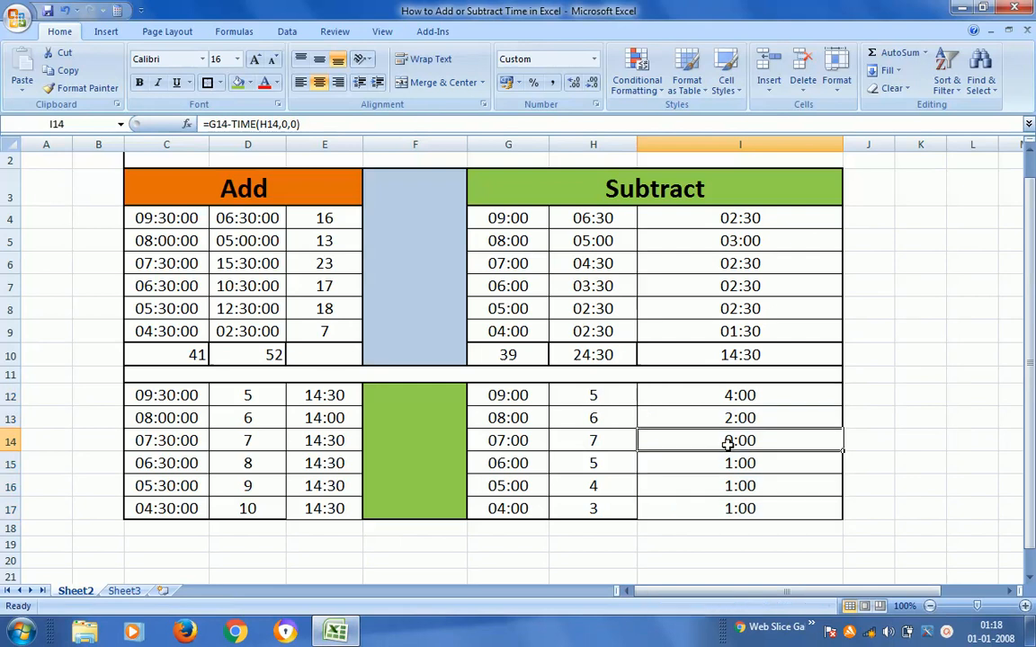
left_click(563, 444)
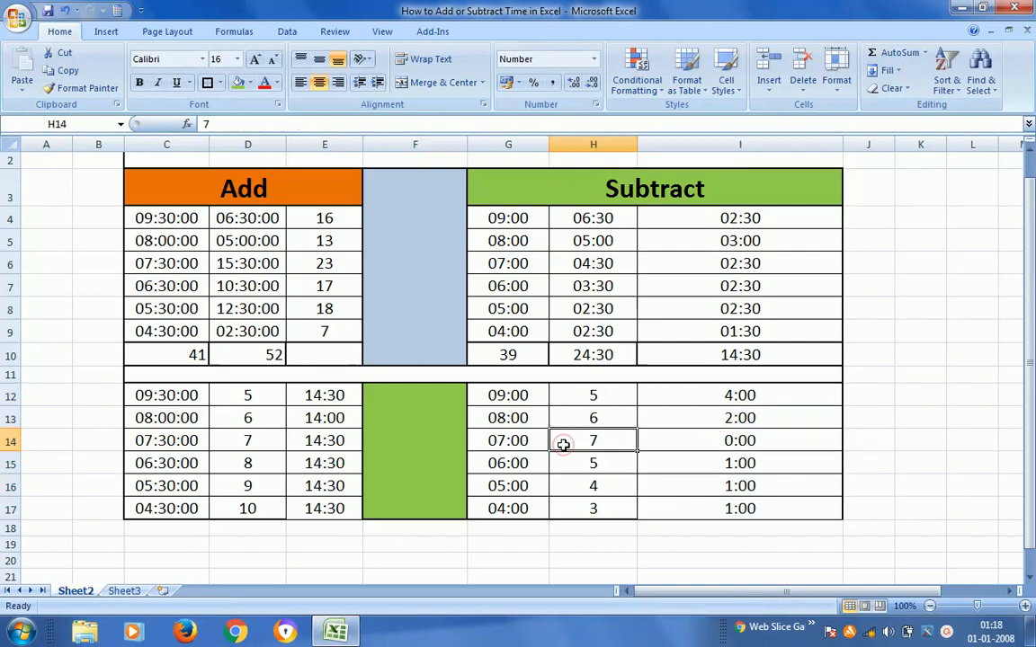
type("3")
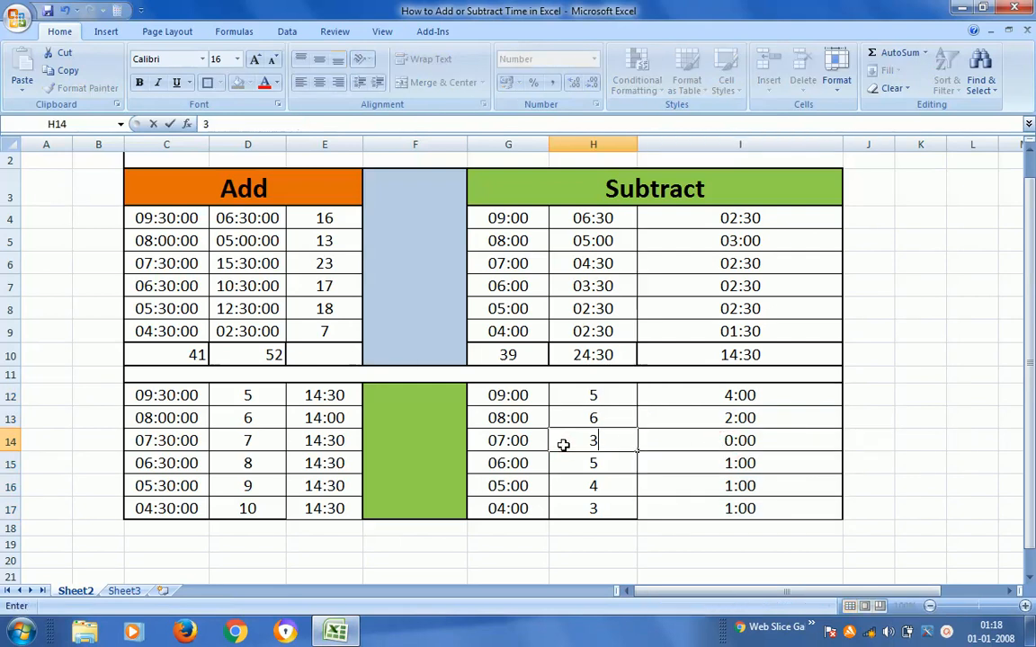
key("Tab")
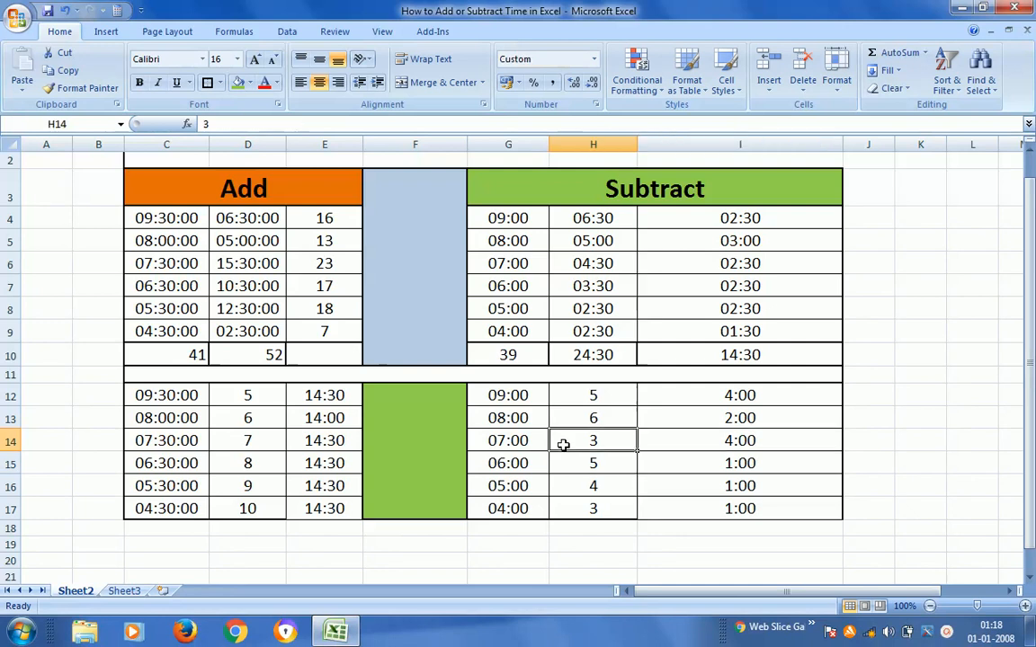
Compare the times in column G and the hours in column H with the results in column I for rows 12 to 14.
key("Up")
key("Up")
key("Left")
key("Left")
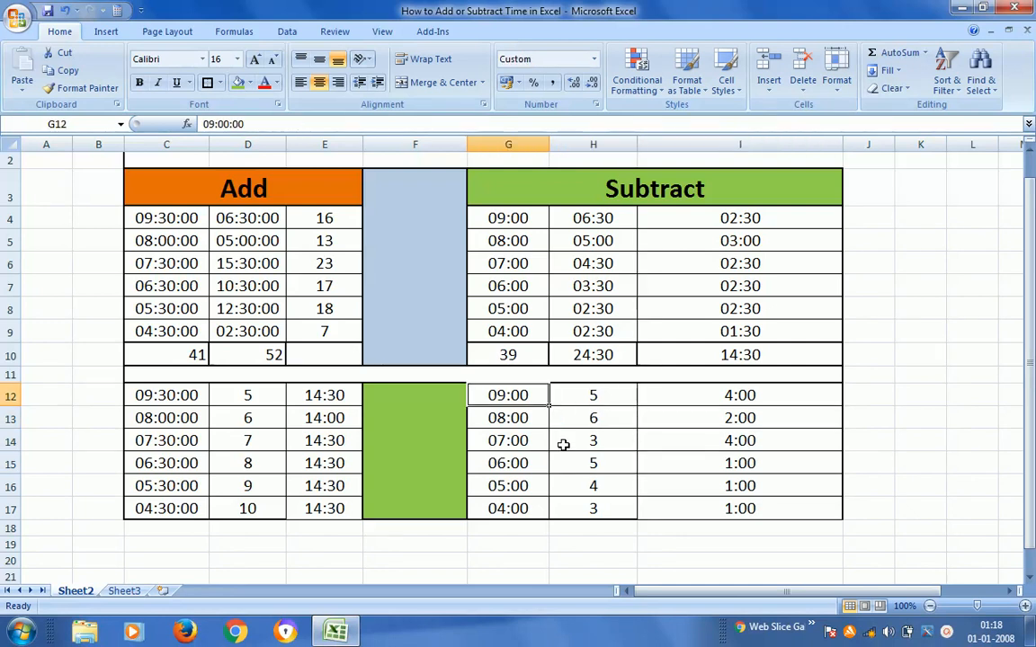
key("Right")
key("Right")
key("Left")
key("Left")
key("Right")
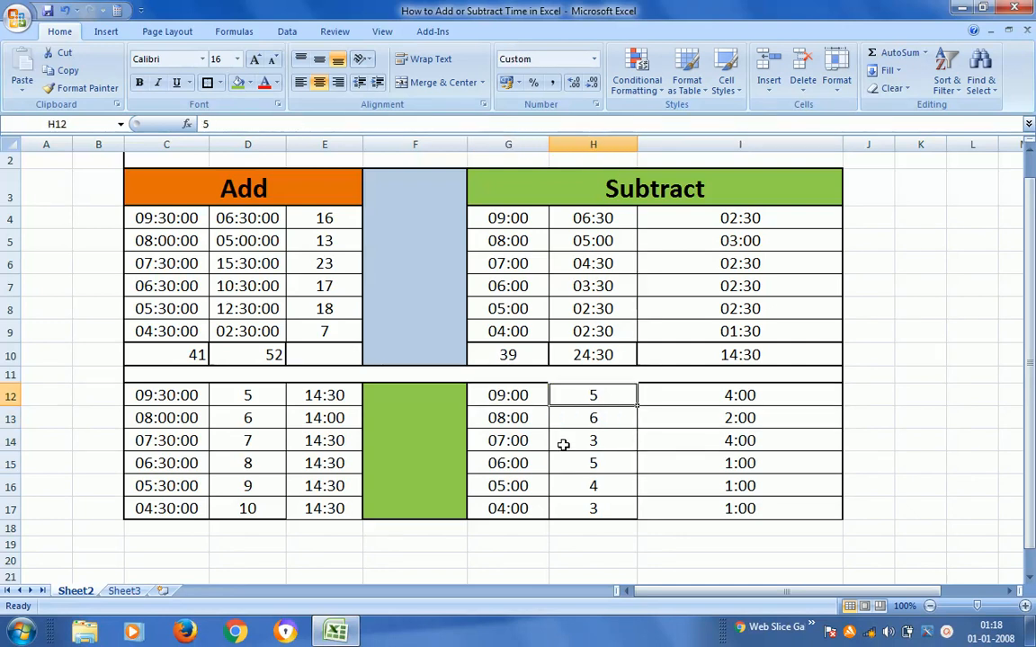
key("Left")
key("Right")
key("Right")
key("Down")
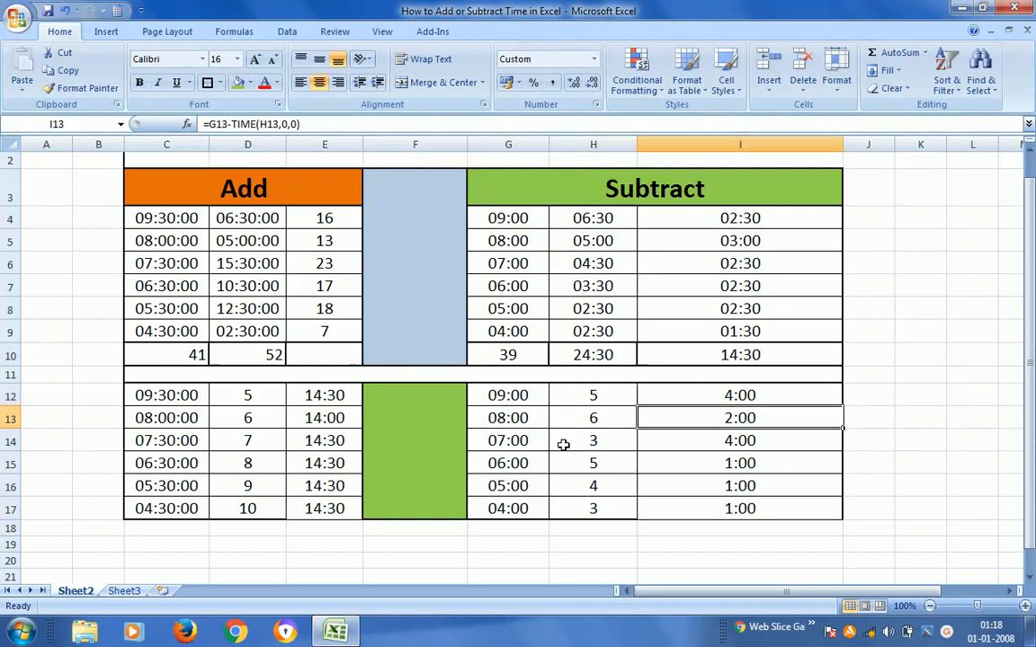
key("Left")
key("Left")
key("Right")
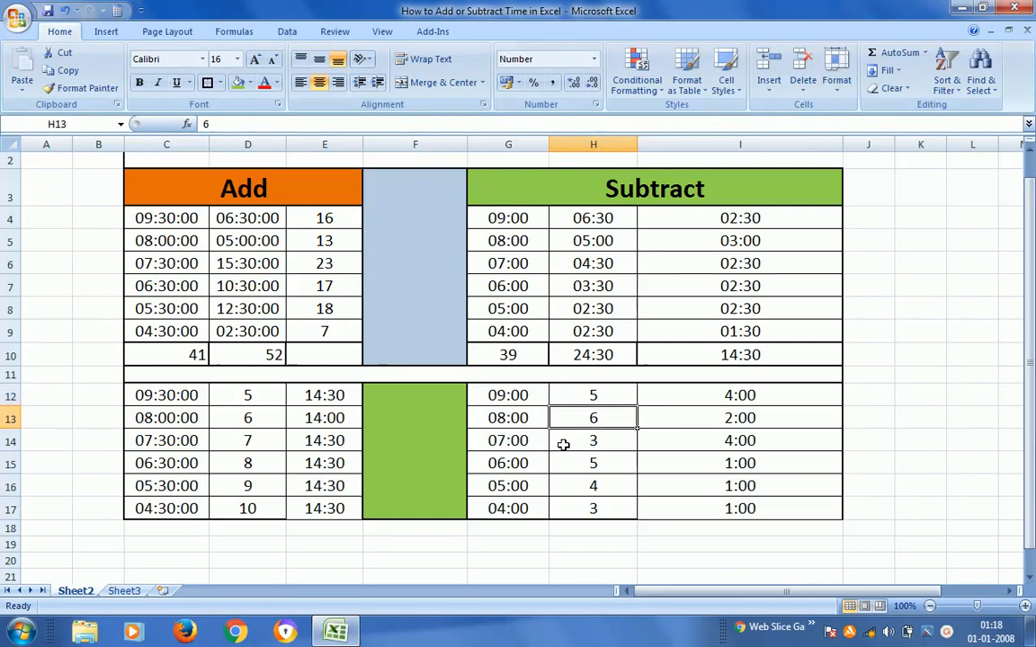
key("Right")
key("Down")
key("Left")
key("Left")
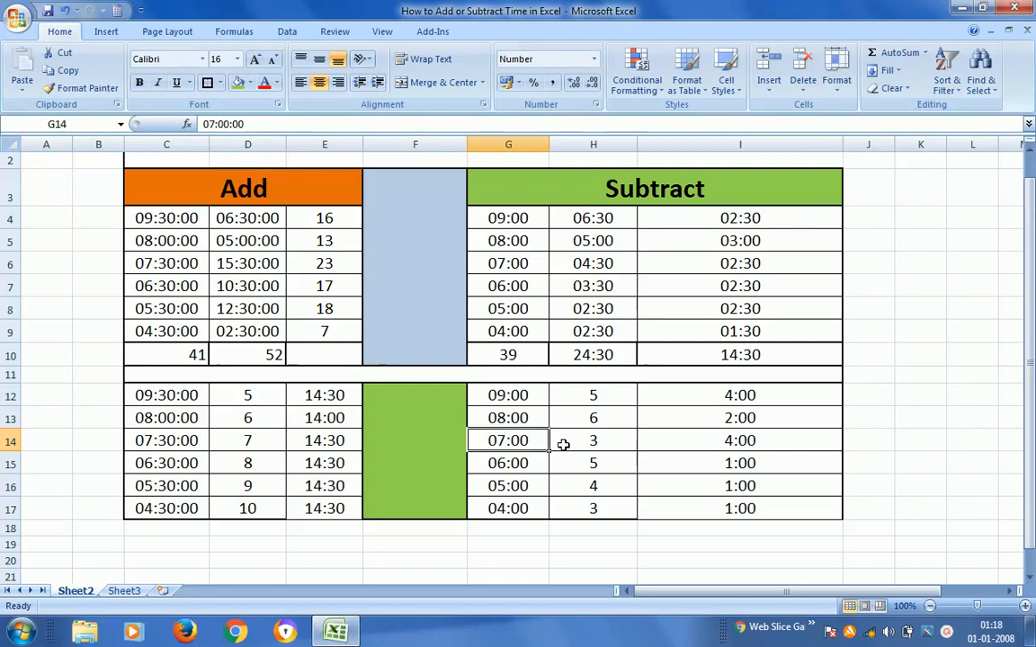
key("Right")
key("Right")
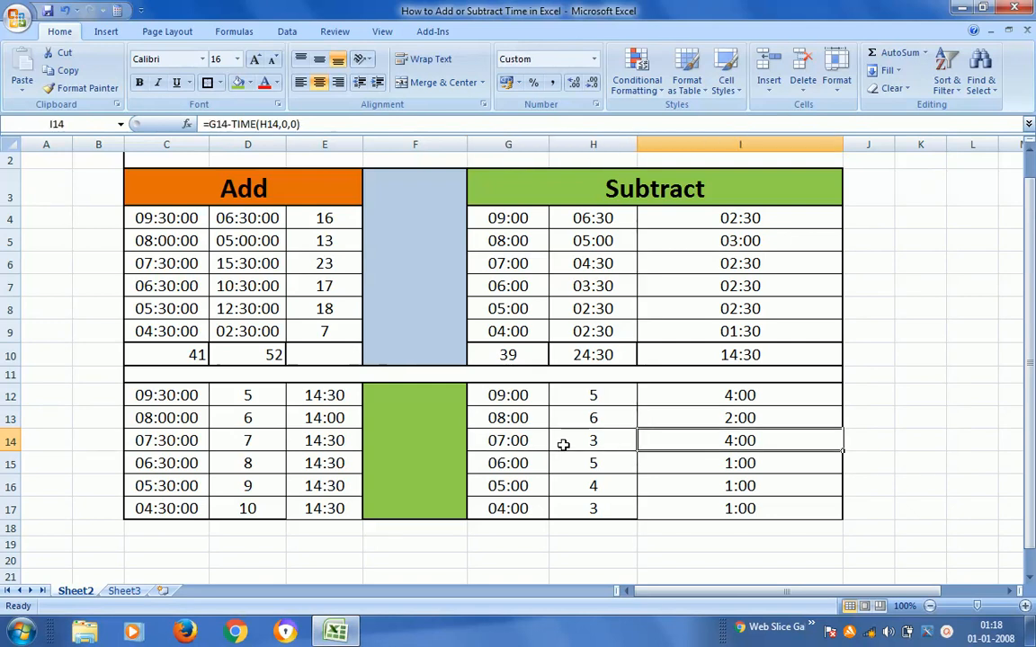
key("Left")
key("Right")
key("Up")
key("Down")
Check each subtraction from row 12 through row 17 against its time, plain hours and result.
key("Up")
key("Up")
key("Left")
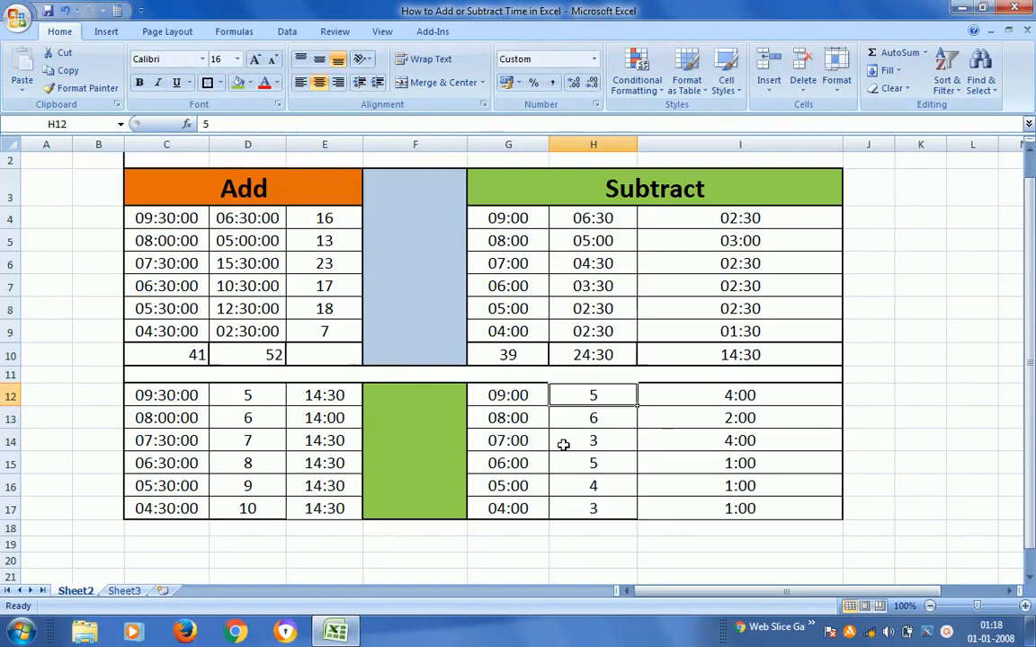
key("Right")
key("Left")
key("Right")
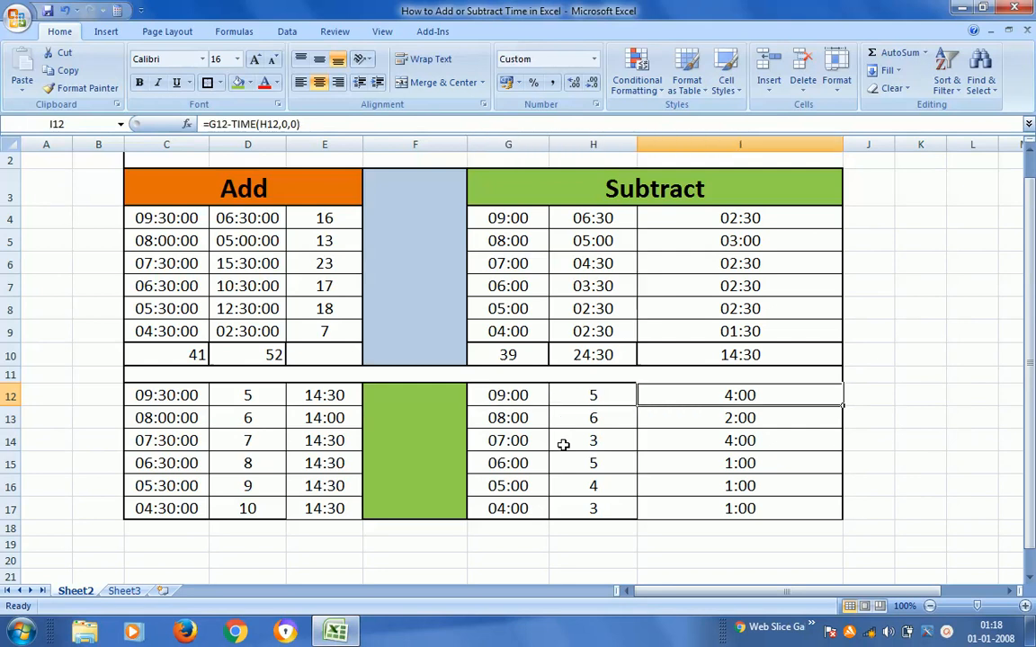
key("Down")
key("Left")
key("Left")
key("Right")
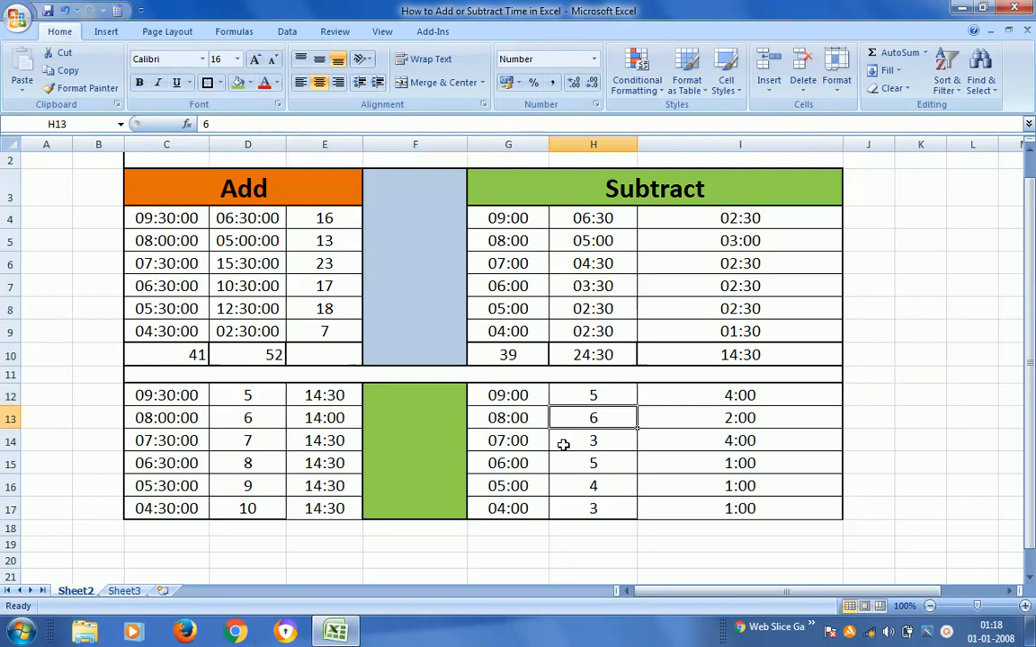
key("Right")
key("Down")
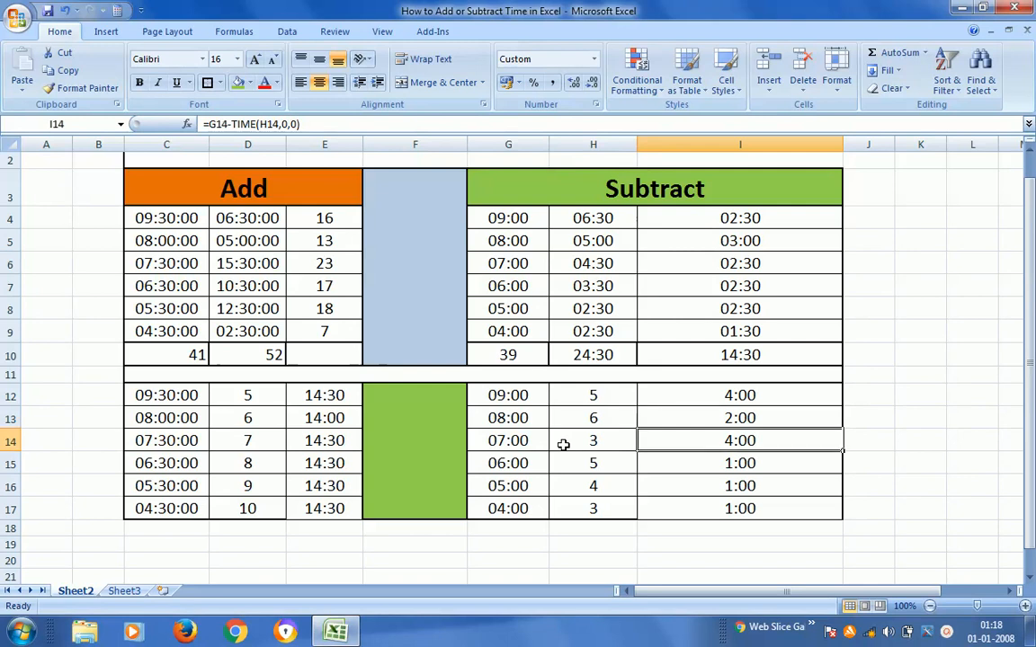
key("Left")
key("Left")
key("Right")
key("Right")
key("Down")
key("Left")
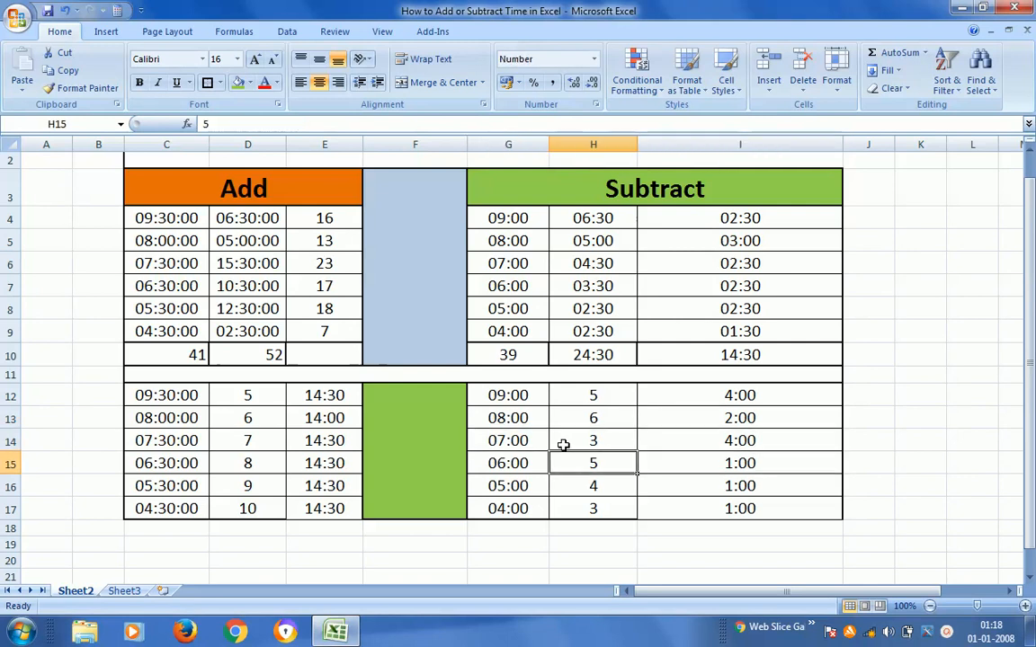
key("Left")
key("Right")
key("Right")
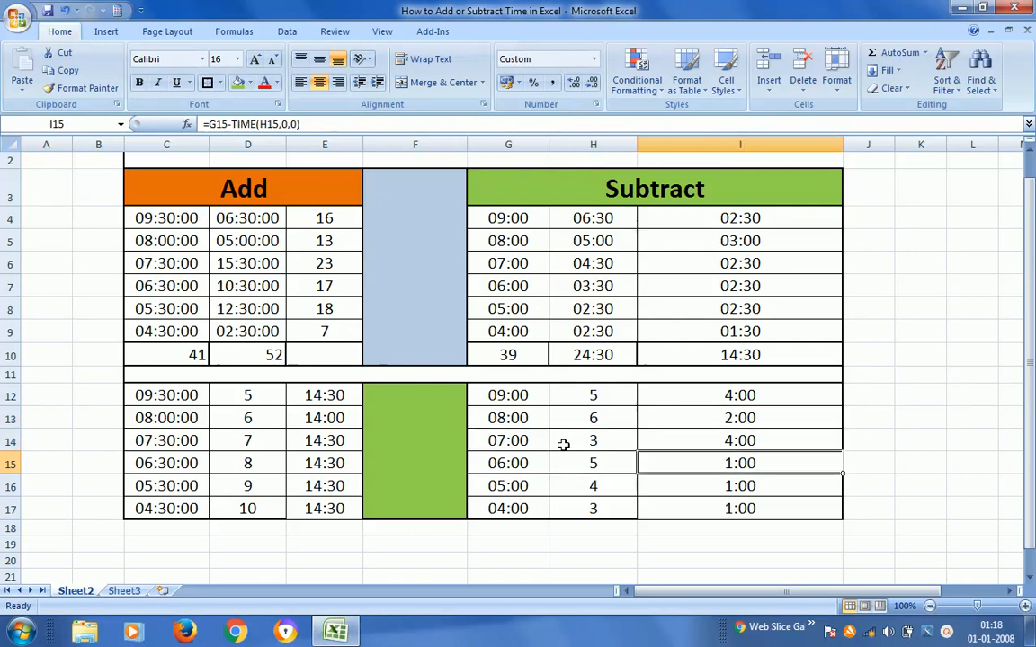
key("Down")
key("Left")
key("Left")
key("Right")
key("Right")
key("Down")
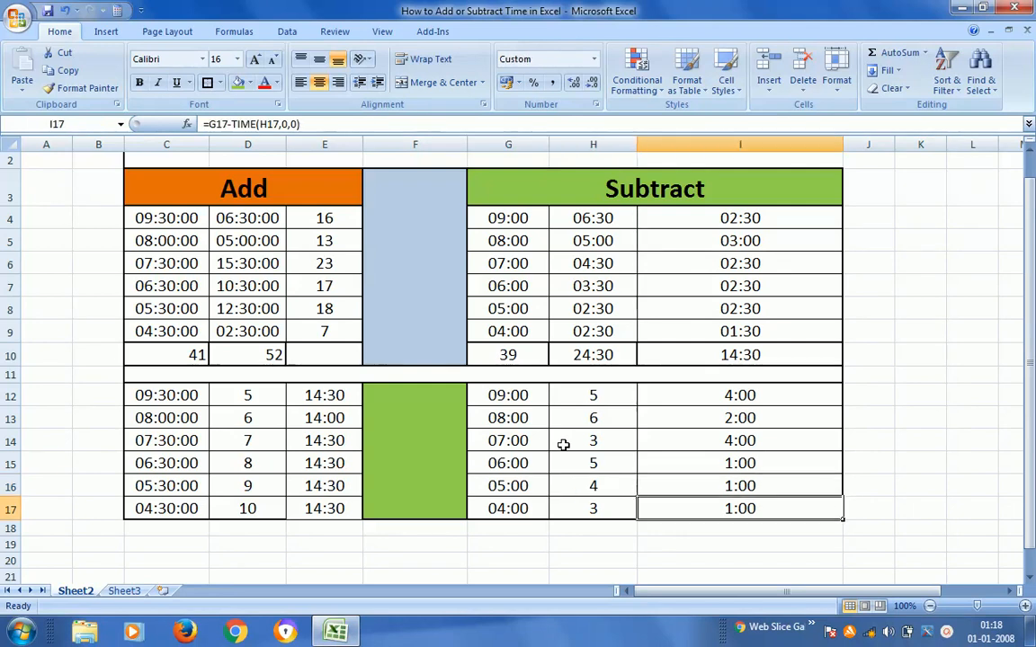
key("Left")
key("Left")
key("Right")
key("Right")
Go back up to the sheet's title and the Subtract heading to view the whole table.
key("Up")
key("Up")
key("Up")
key("Up")
key("Up")
key("Up")
key("Up")
key("Up")
key("Up")
key("Up")
key("Up")
key("Up")
key("Up")
key("Up")
key("Up")
key("Up")
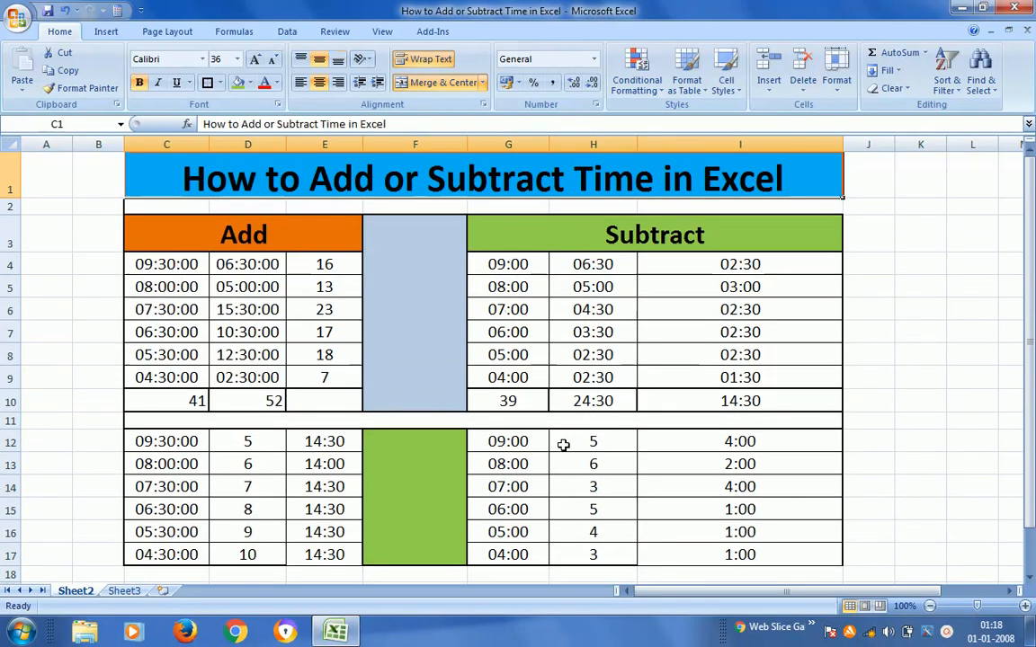
key("Down")
key("Down")
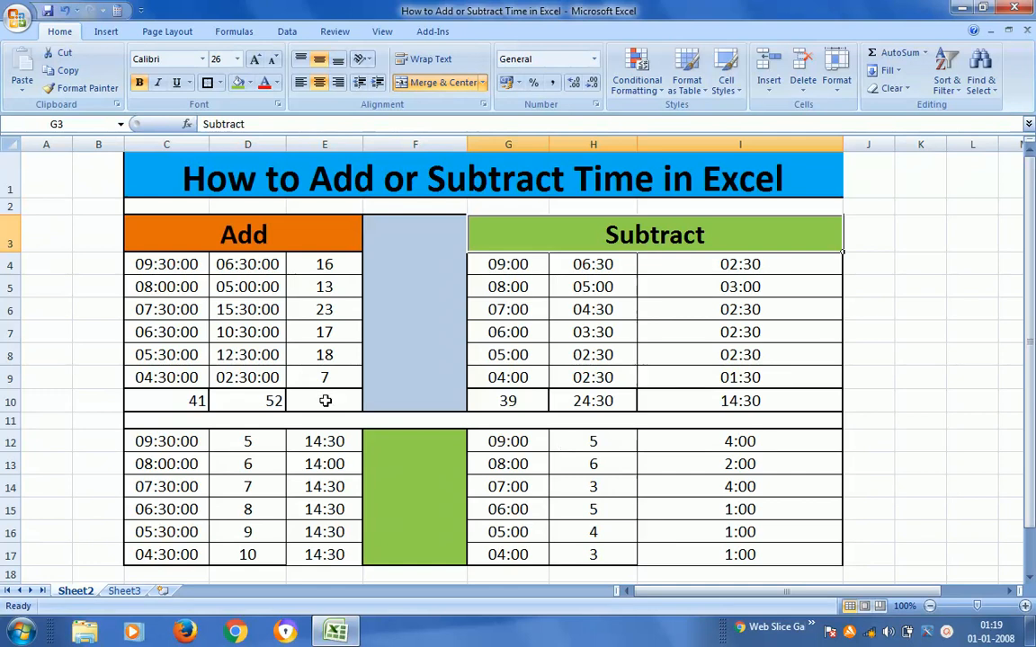
Inspect the time in D4 and the sum formula in E4, and dismiss the Windows color scheme prompt.
double_click(246, 267)
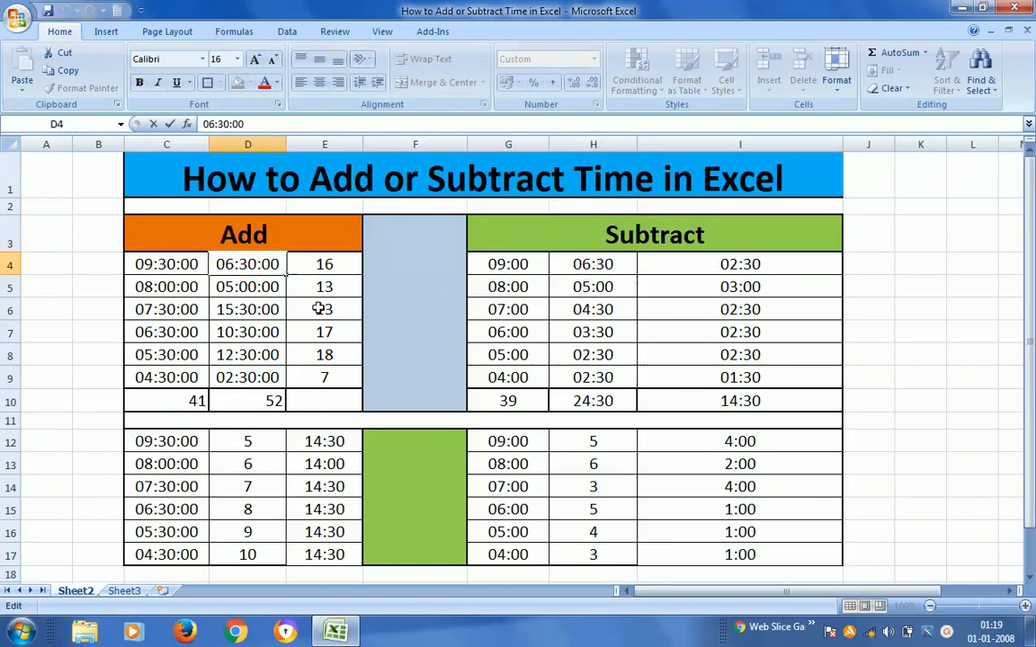
left_click(328, 267)
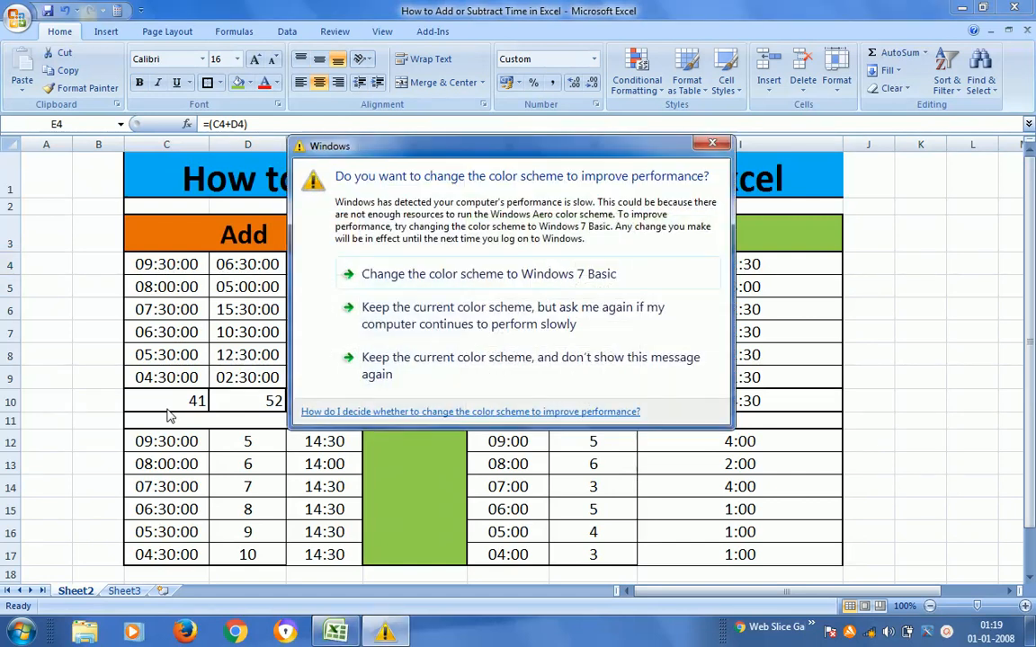
left_click(458, 329)
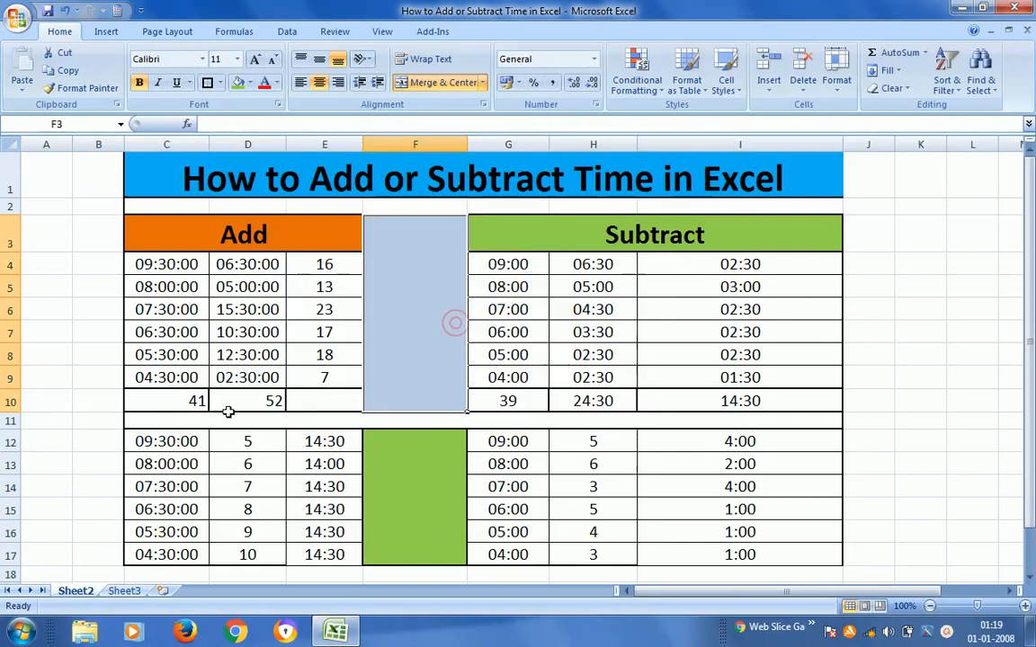
Review the Add and Subtract sections and the first plain-hours value in D12.
left_click(245, 311)
left_click(249, 250)
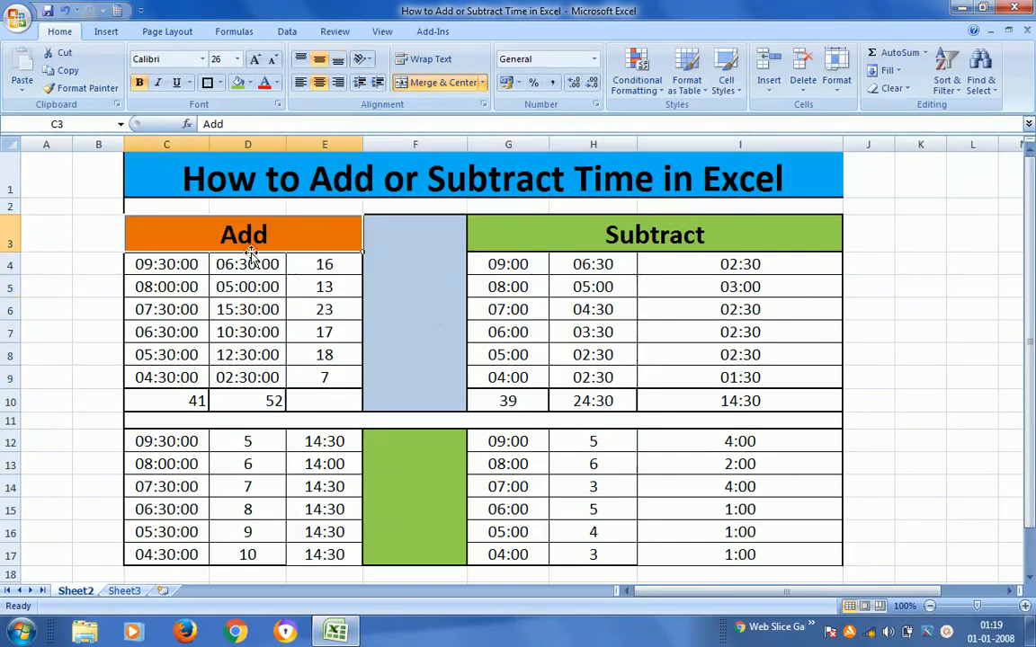
left_click(644, 235)
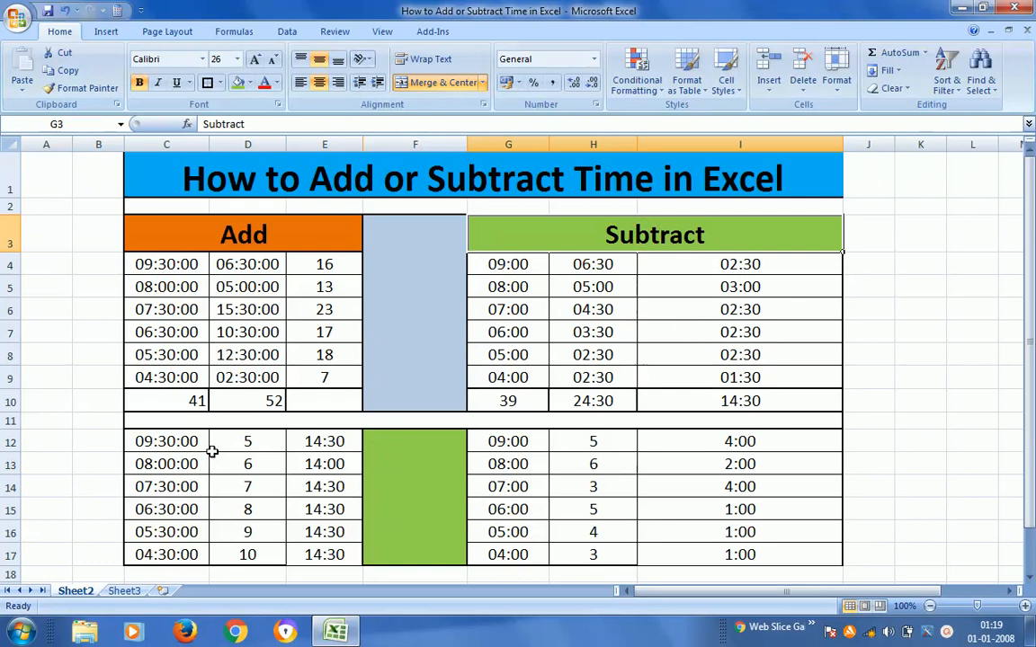
left_click(240, 442)
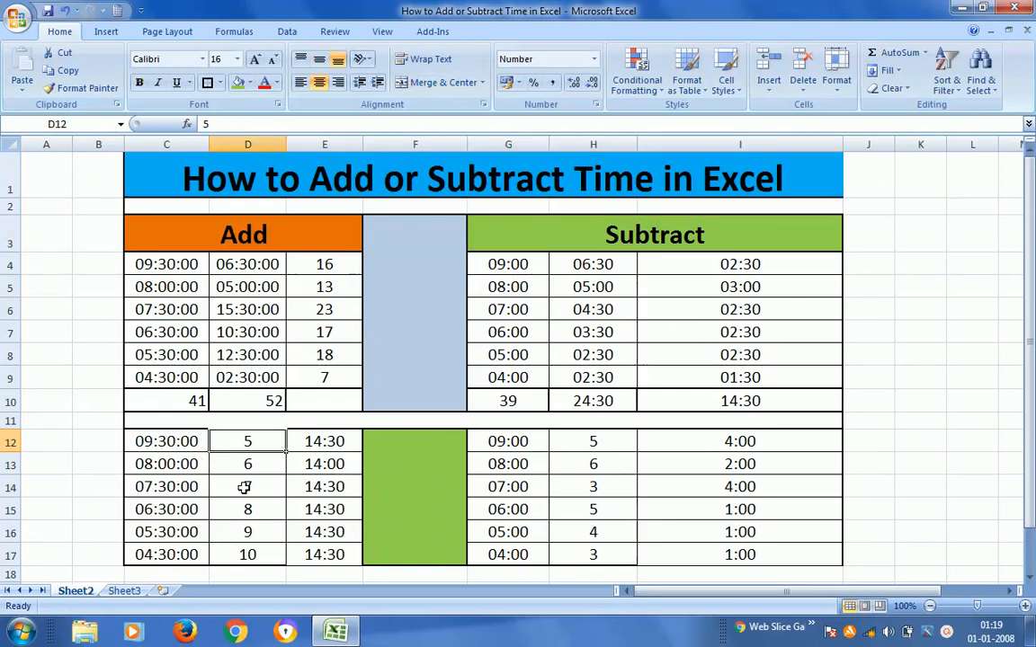